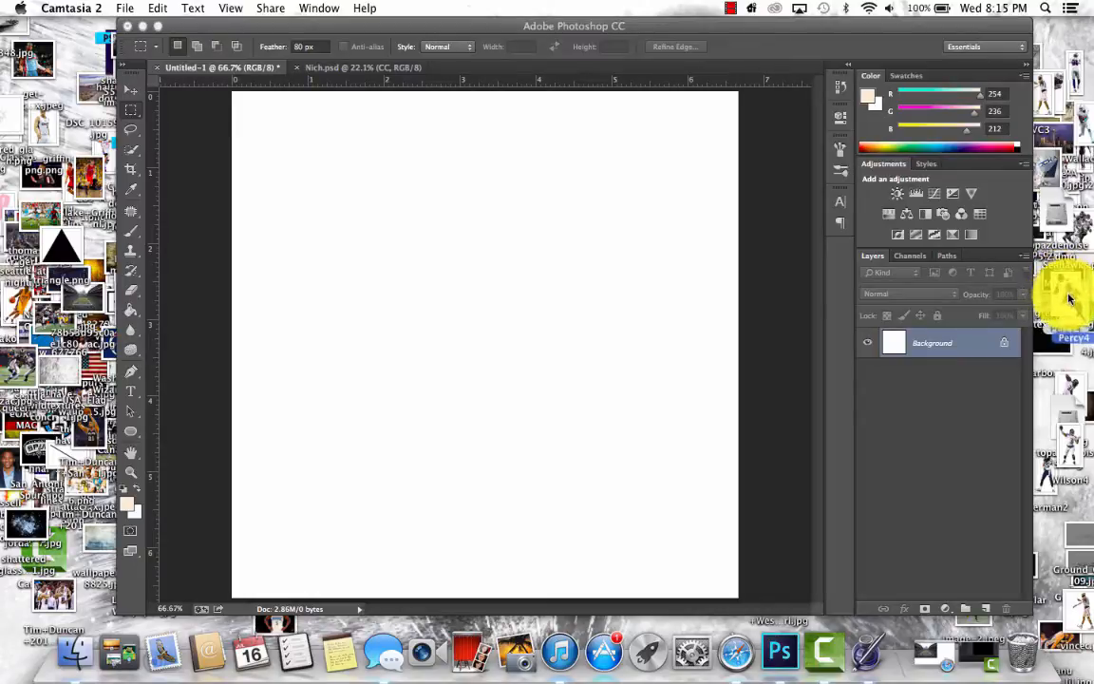
- Place the Percy4 player image in the blank document, scaled to about 34% near the canvas centre
drag(1069, 299, 459, 281)
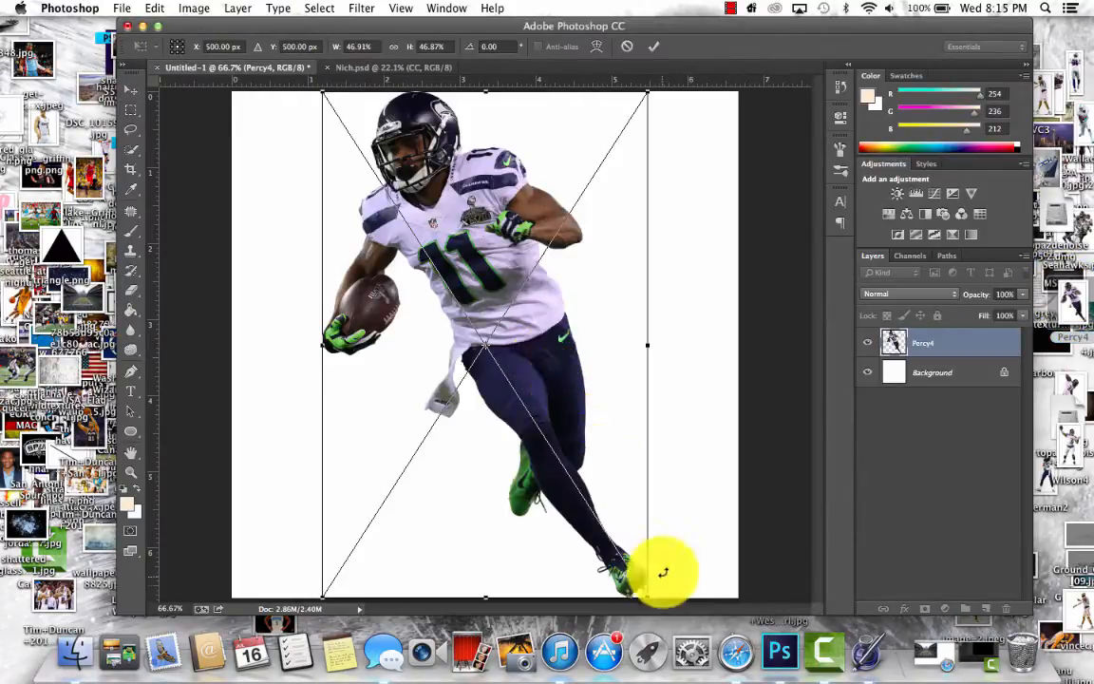
drag(647, 595, 541, 457)
drag(509, 410, 549, 464)
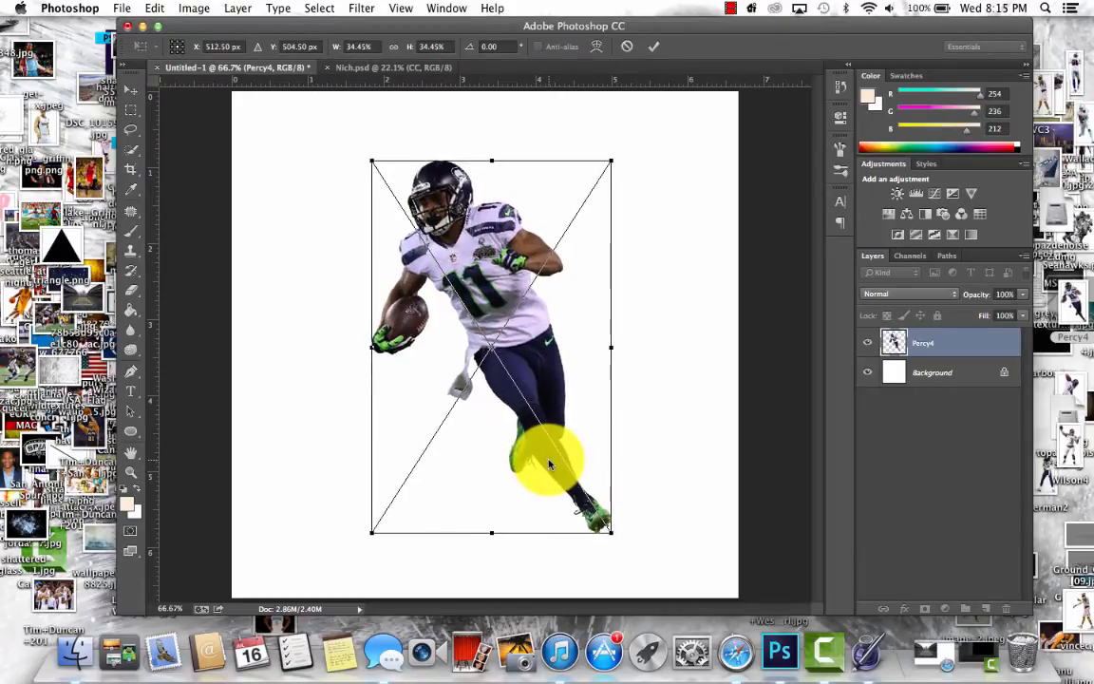
key(Return)
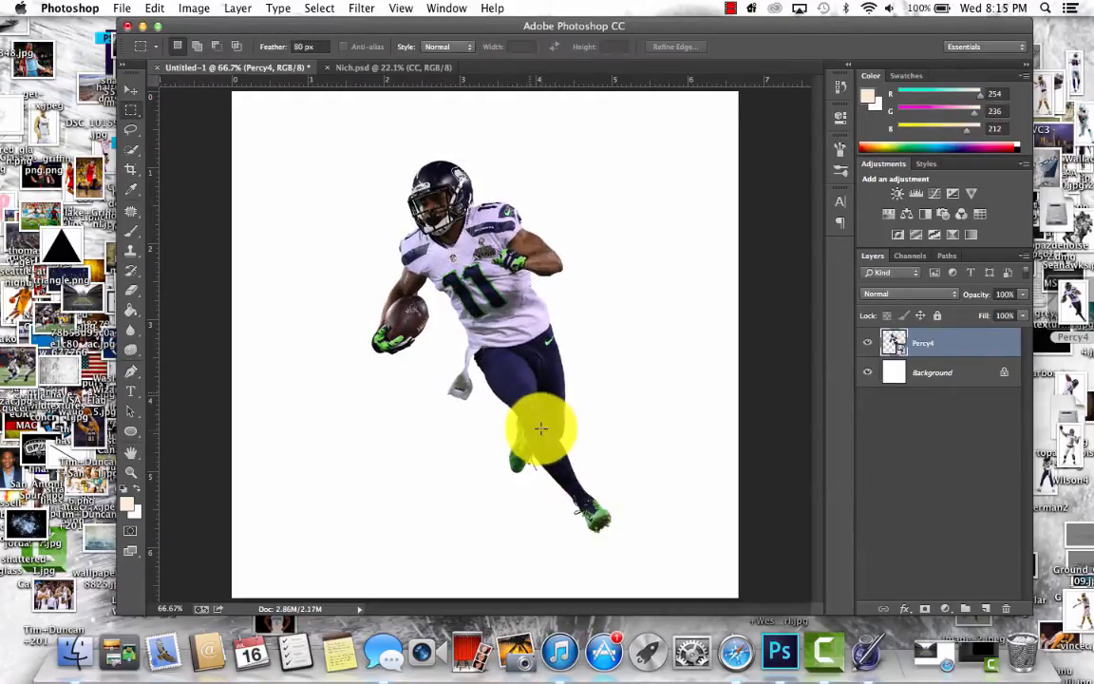
- Place triangle.png over the player, scaled to about 59%
drag(61, 262, 297, 226)
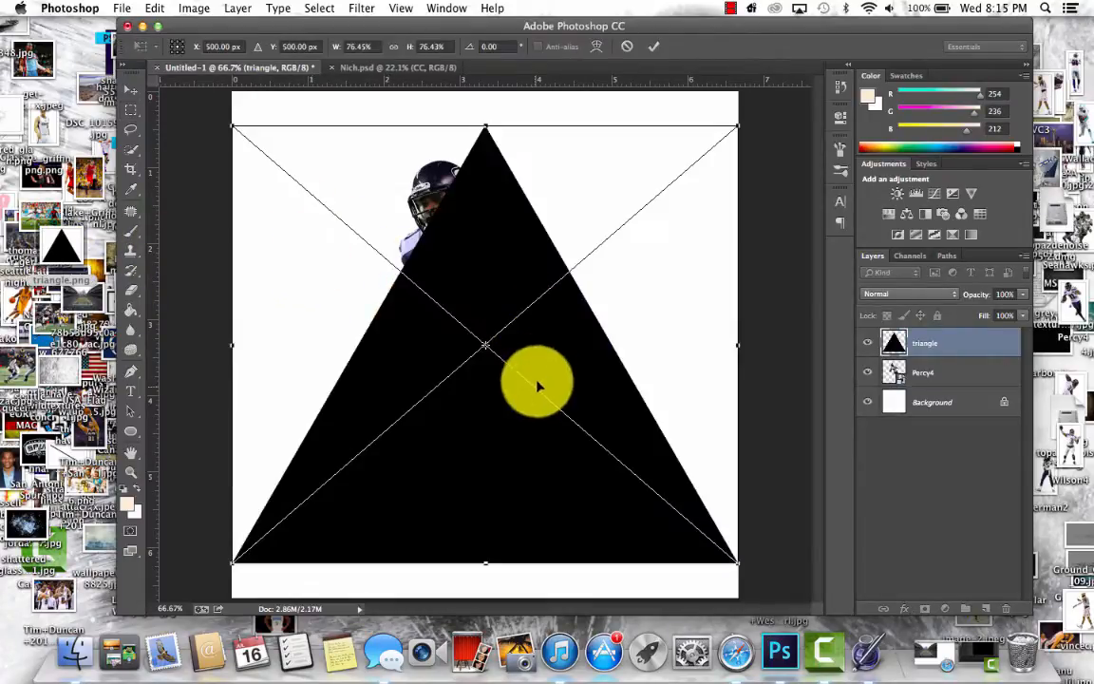
drag(737, 561, 642, 444)
drag(463, 337, 546, 364)
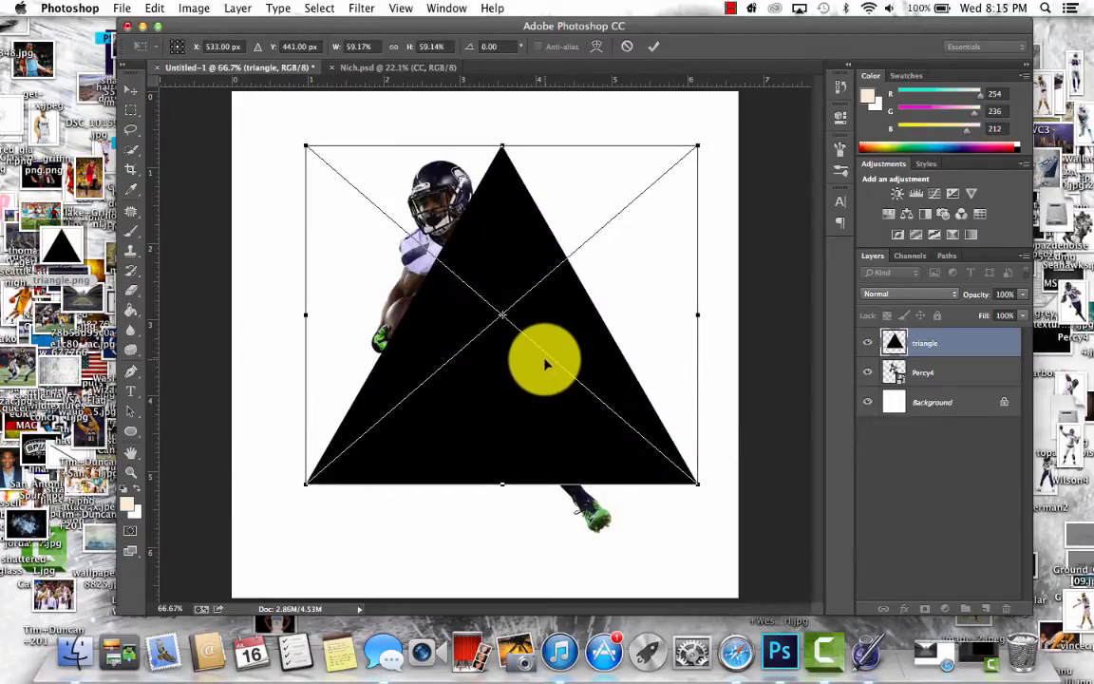
click(1013, 8)
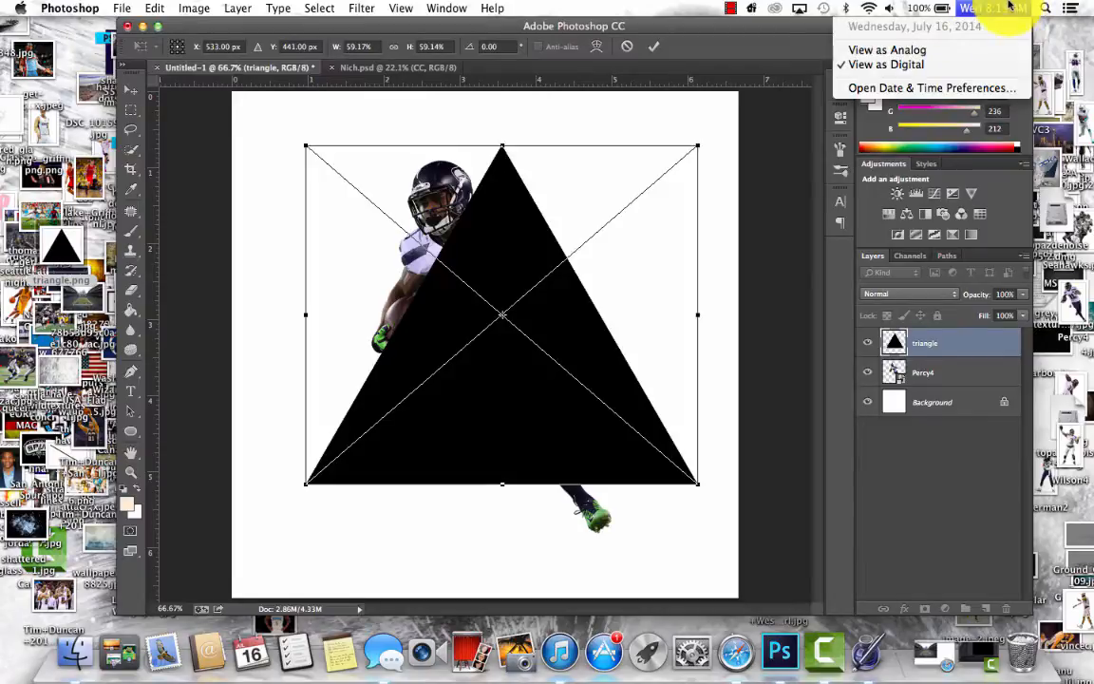
click(1007, 10)
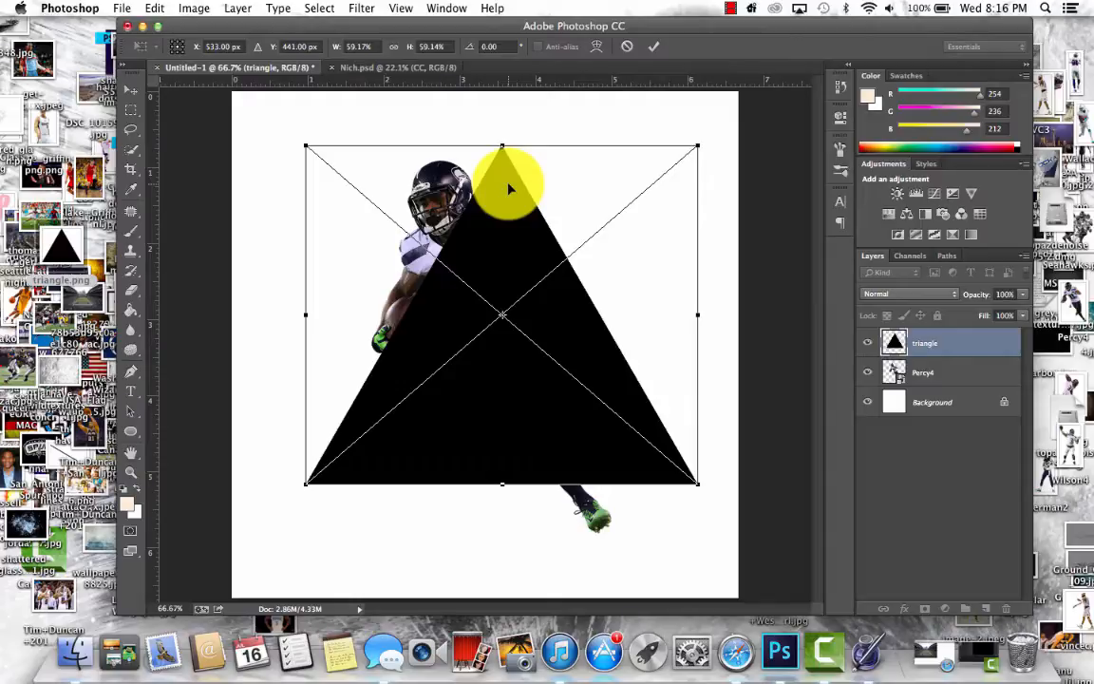
- Nudge the triangle slightly left and up, to about X 513 px and Y 437 px
drag(509, 189, 500, 180)
click(319, 7)
mouse_move(252, 8)
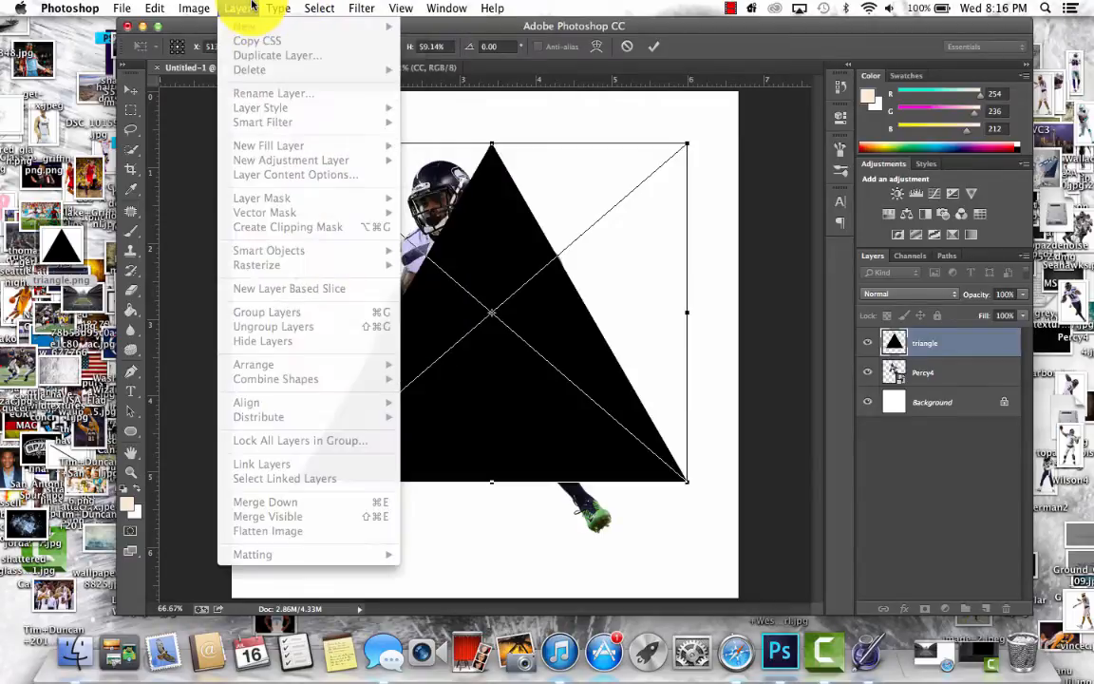
mouse_move(402, 9)
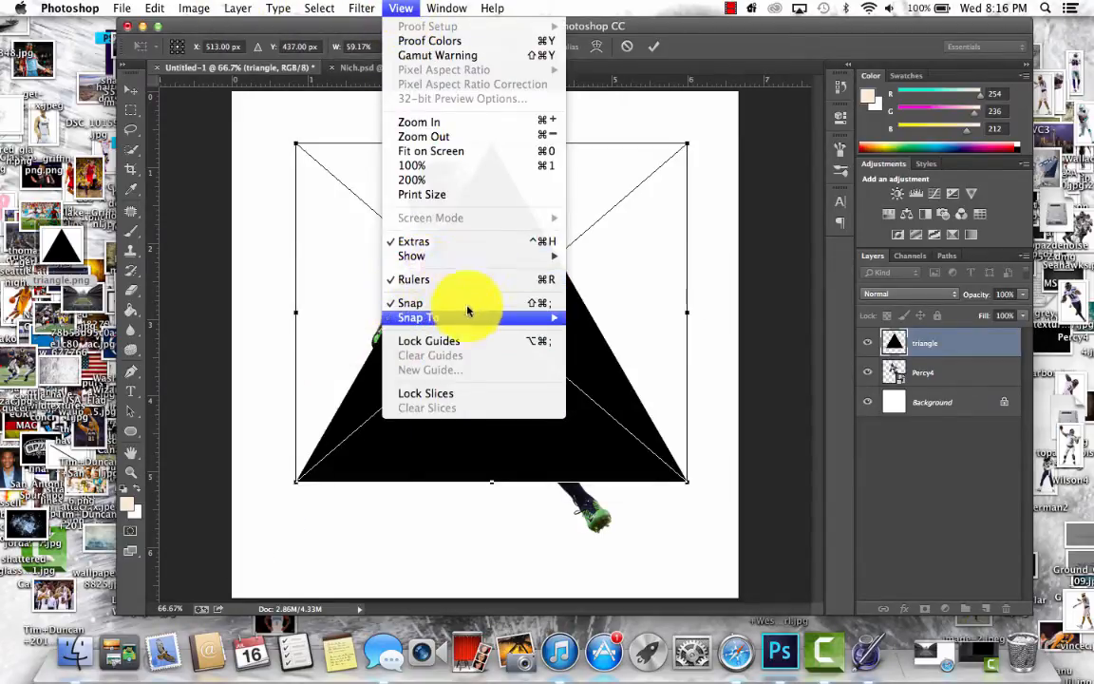
click(397, 7)
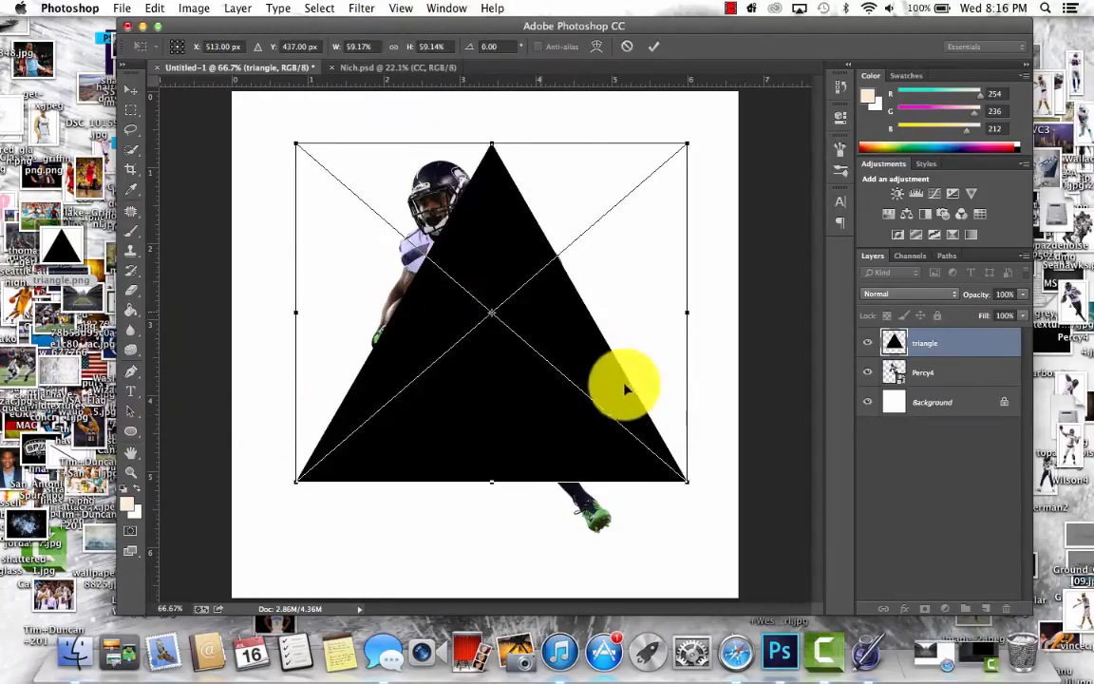
- Lower the triangle until its tip is level with the top of the helmet, and stack the Percy4 layer above the triangle layer
drag(521, 222, 520, 234)
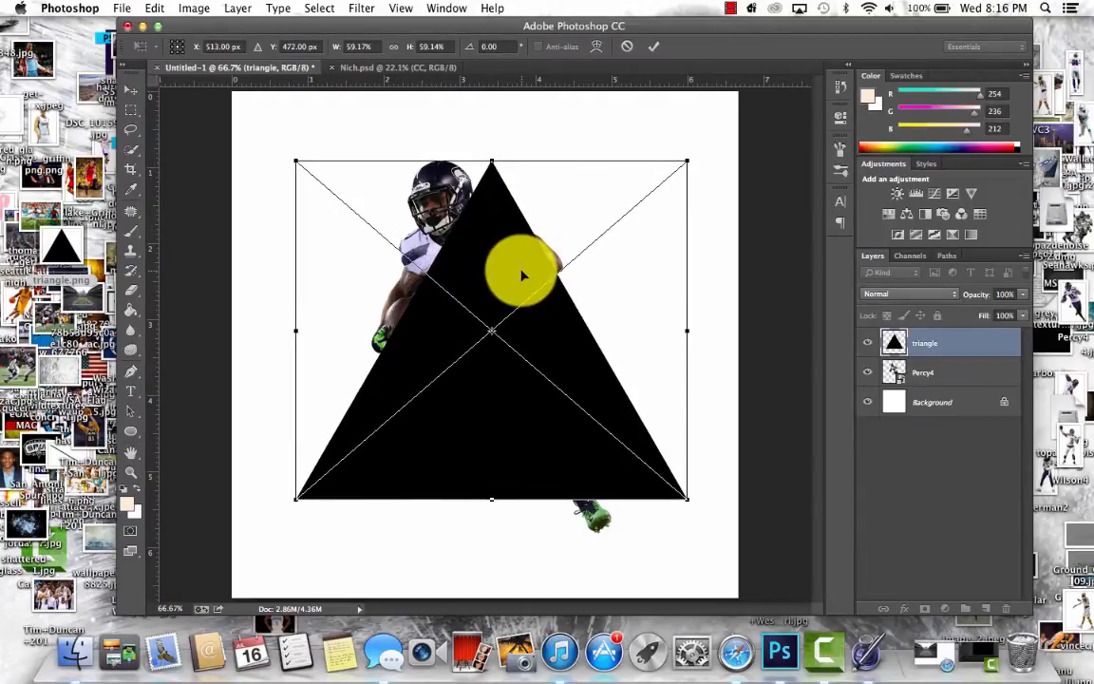
key(Return)
click(988, 373)
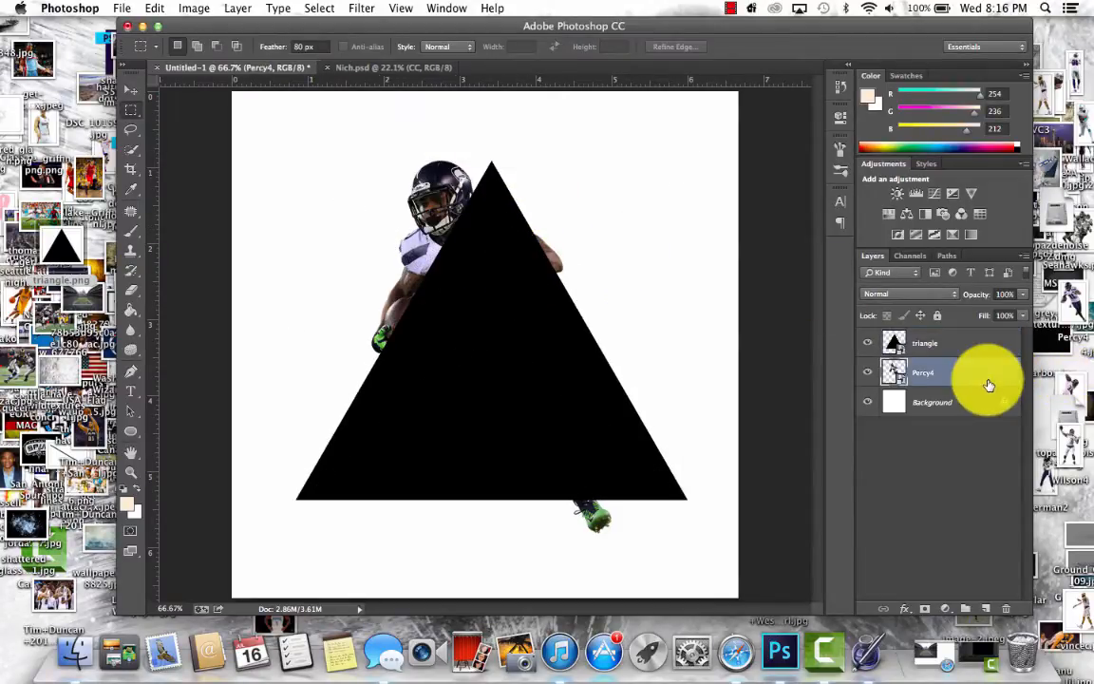
drag(989, 384, 984, 334)
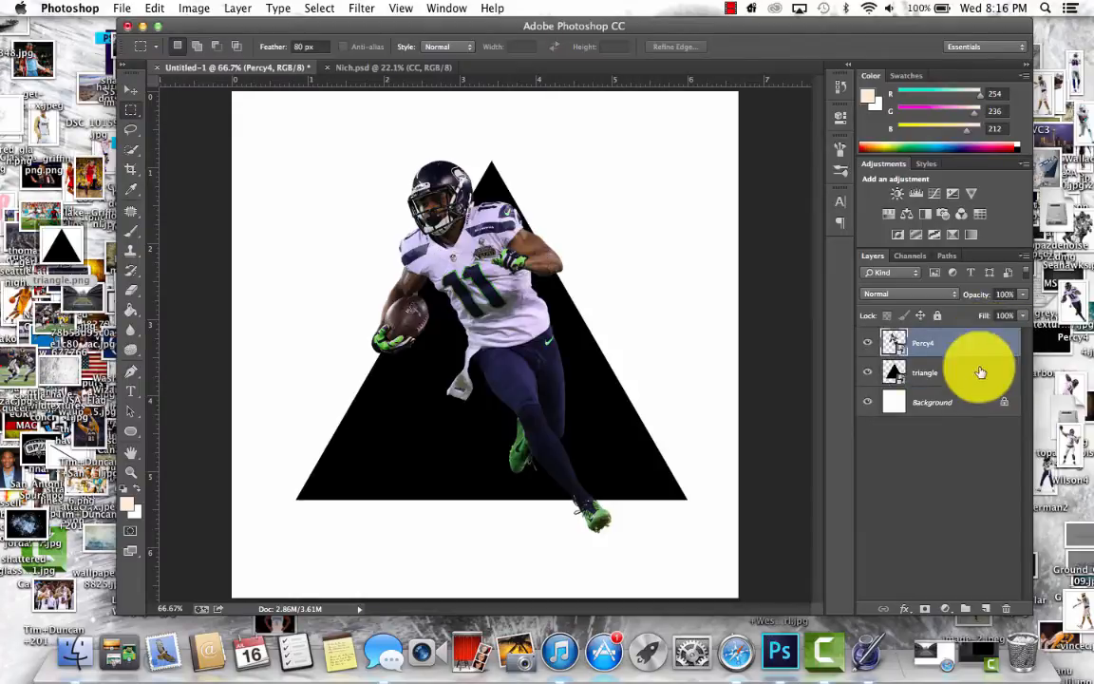
- Move the player slightly down and to the left over the triangle
scroll(531, 511, up, 8)
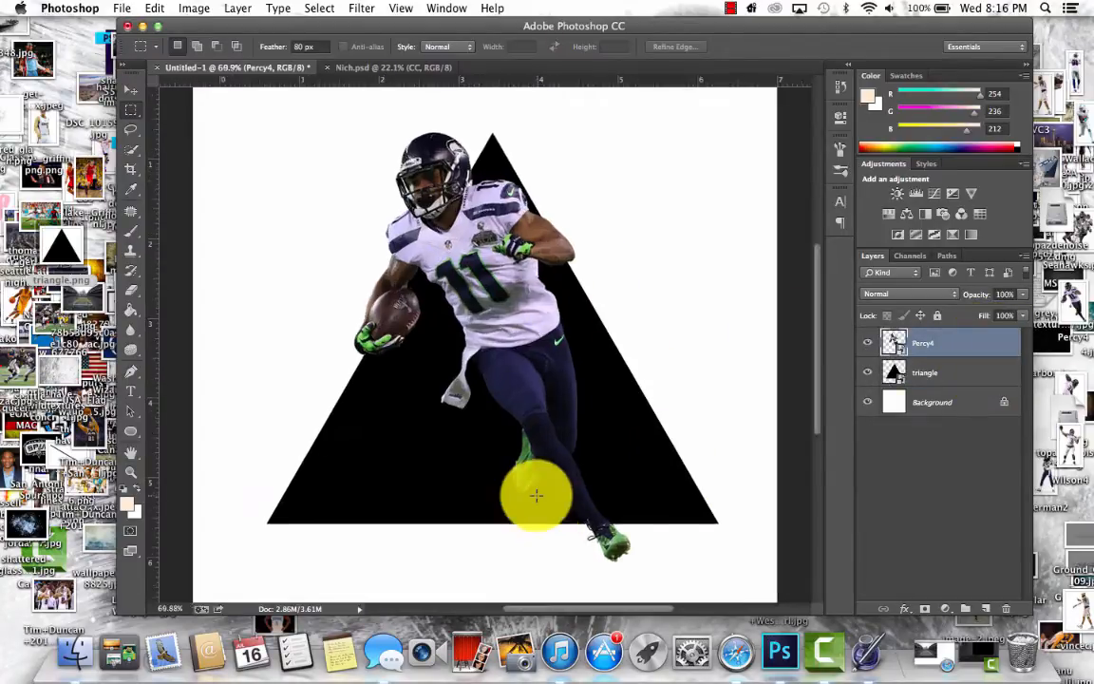
click(131, 90)
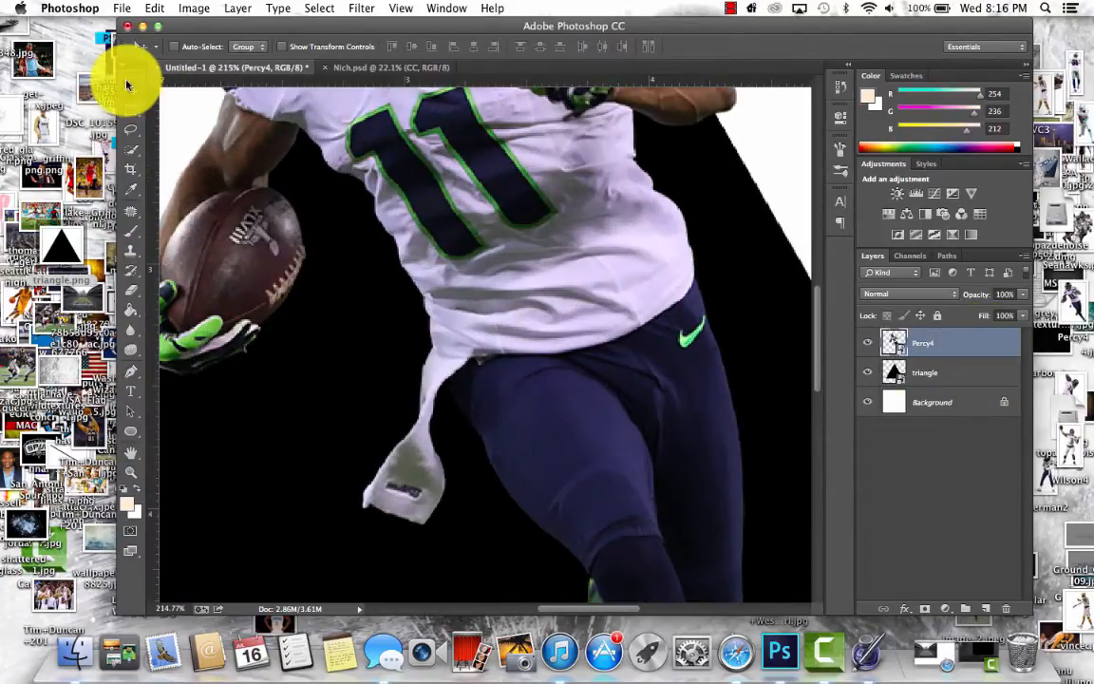
drag(377, 179, 379, 214)
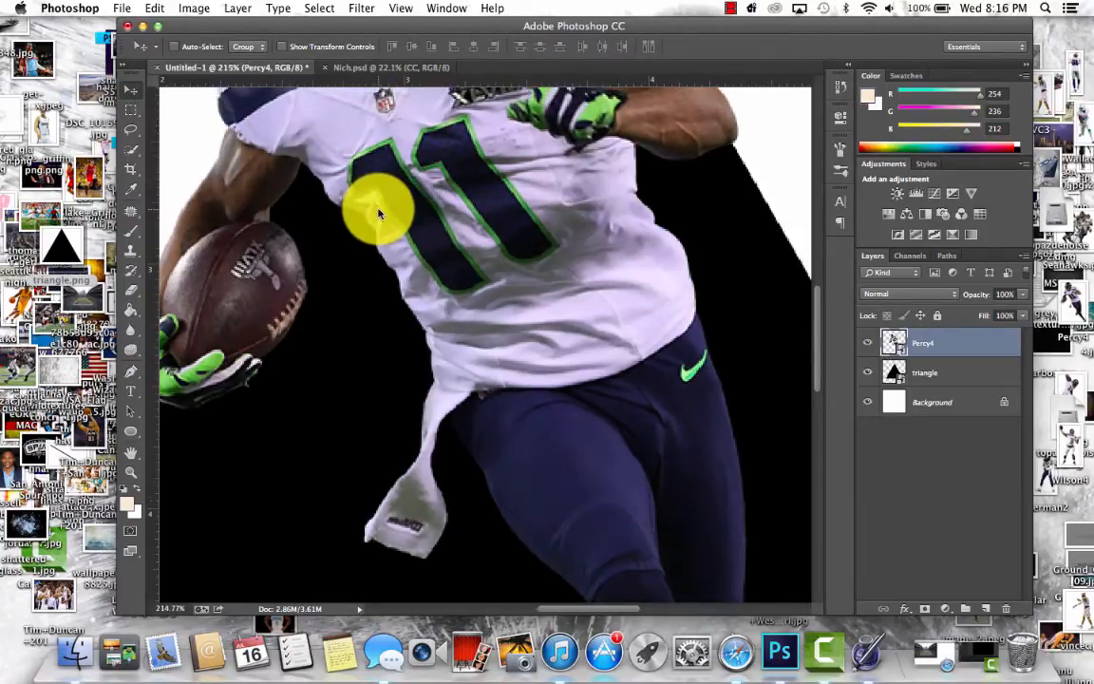
scroll(342, 256, down, 7)
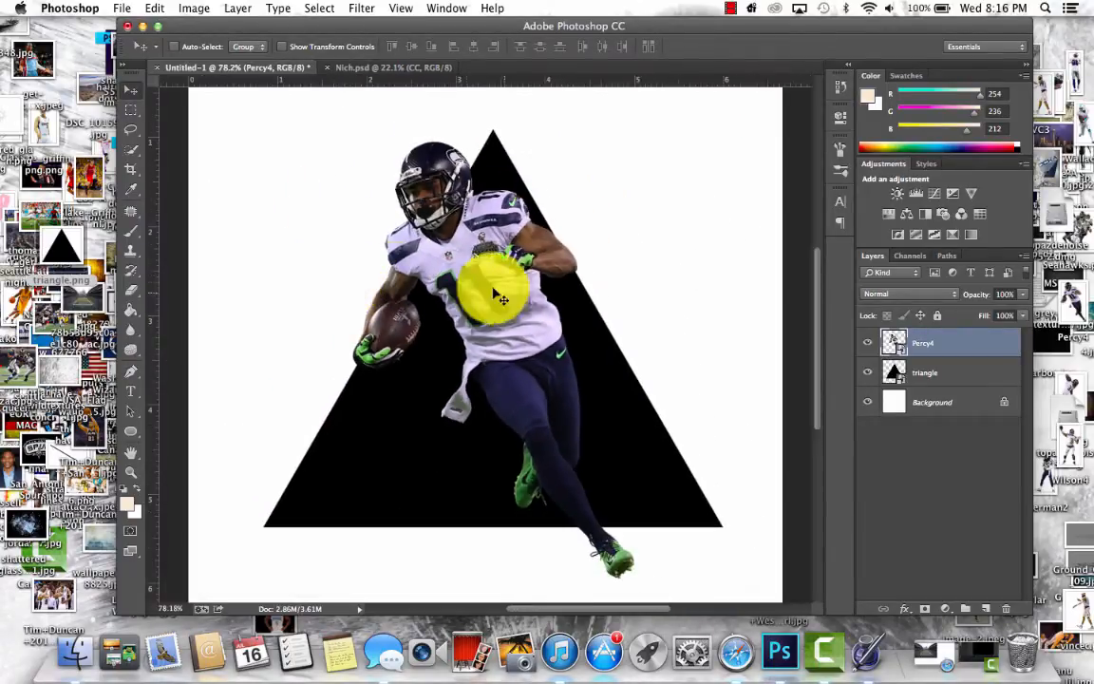
drag(513, 302, 499, 302)
- Rasterize the Percy4 layer for use with the Eraser tool and lower its opacity to 67%
scroll(498, 302, up, 3)
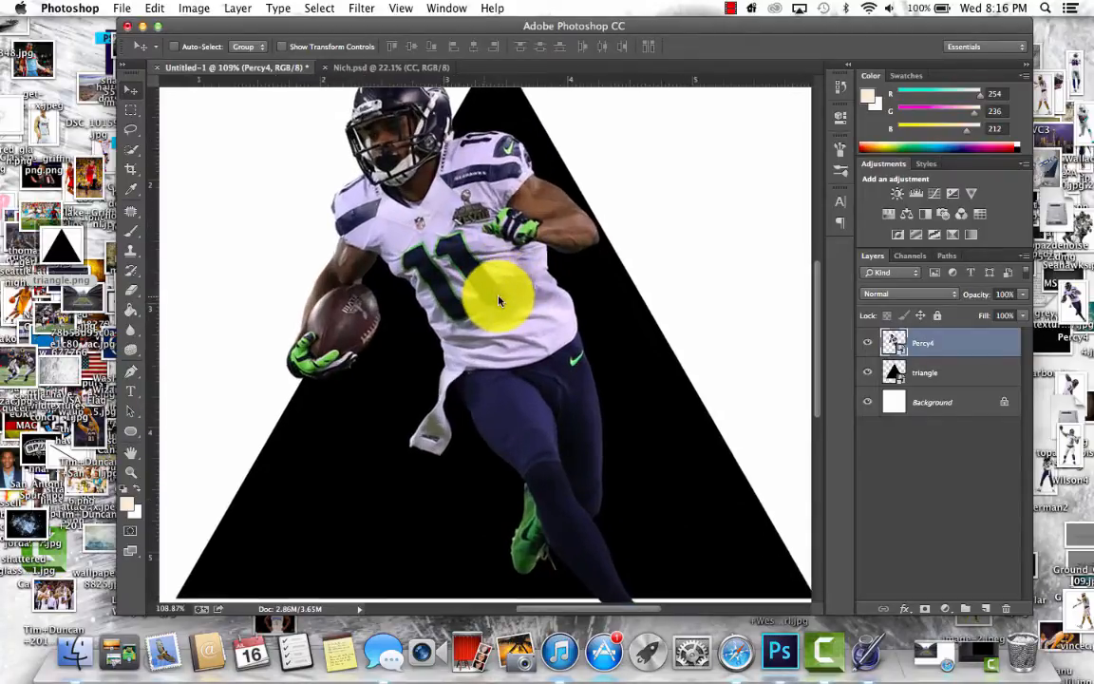
scroll(823, 299, down, 5)
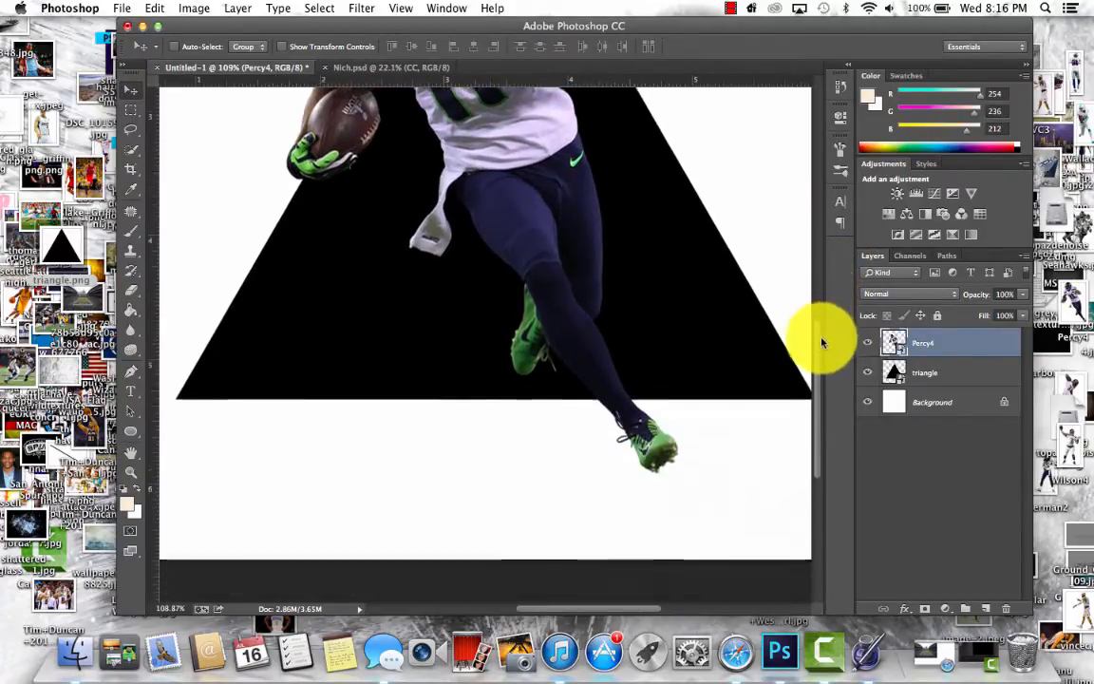
scroll(670, 342, up, 3)
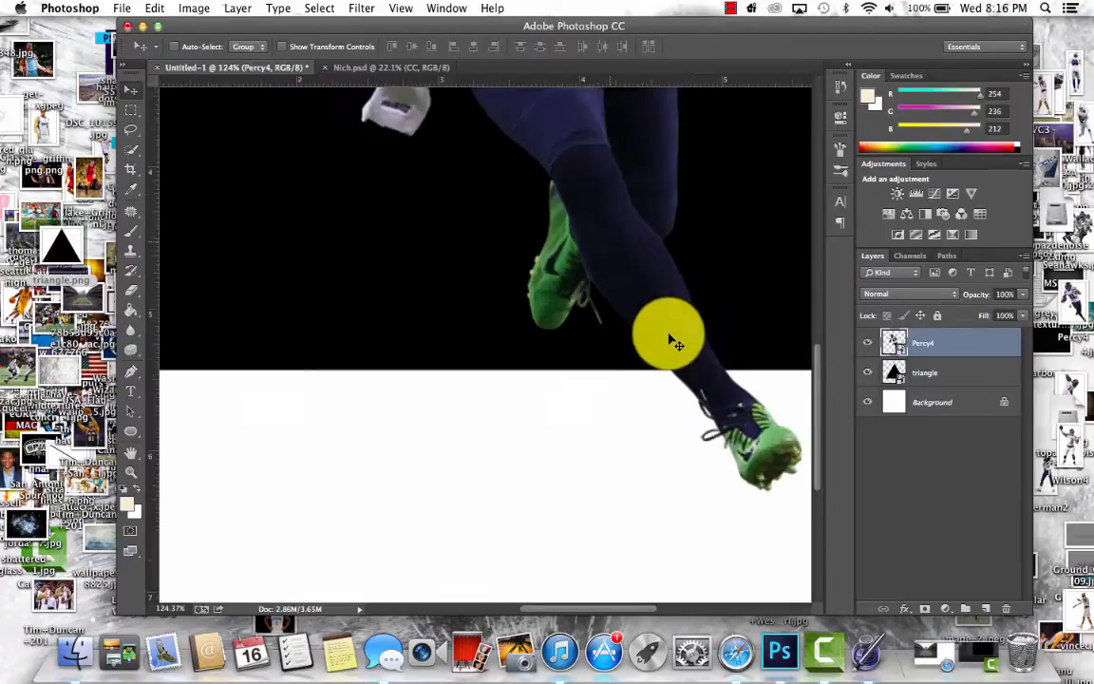
click(131, 289)
click(669, 426)
click(648, 245)
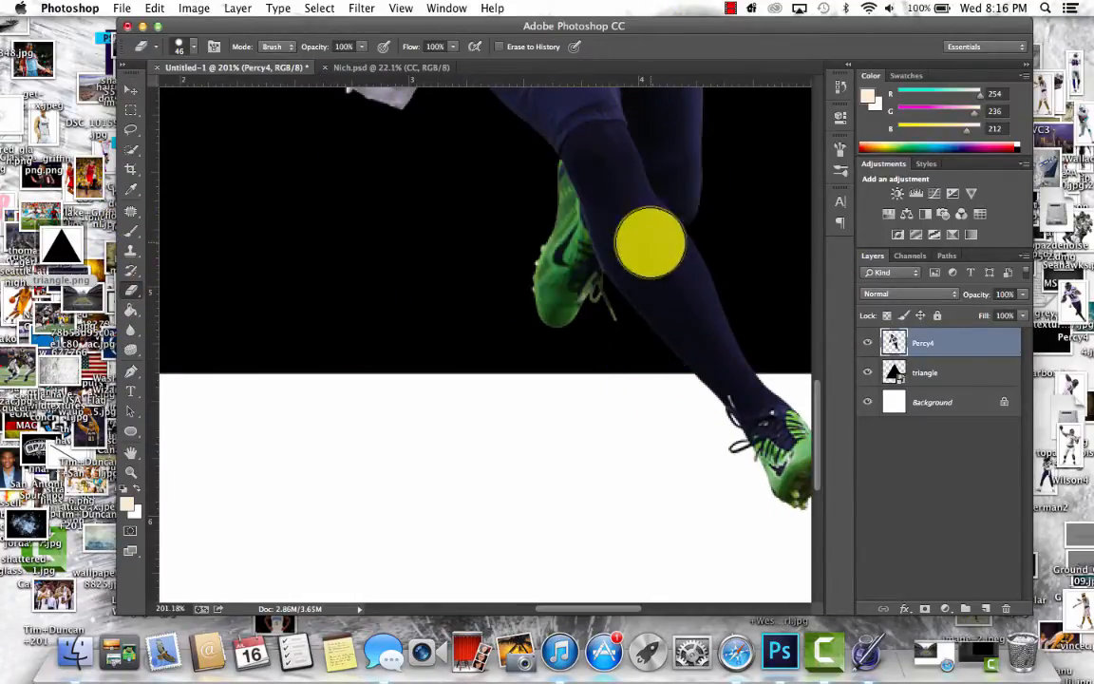
click(1024, 295)
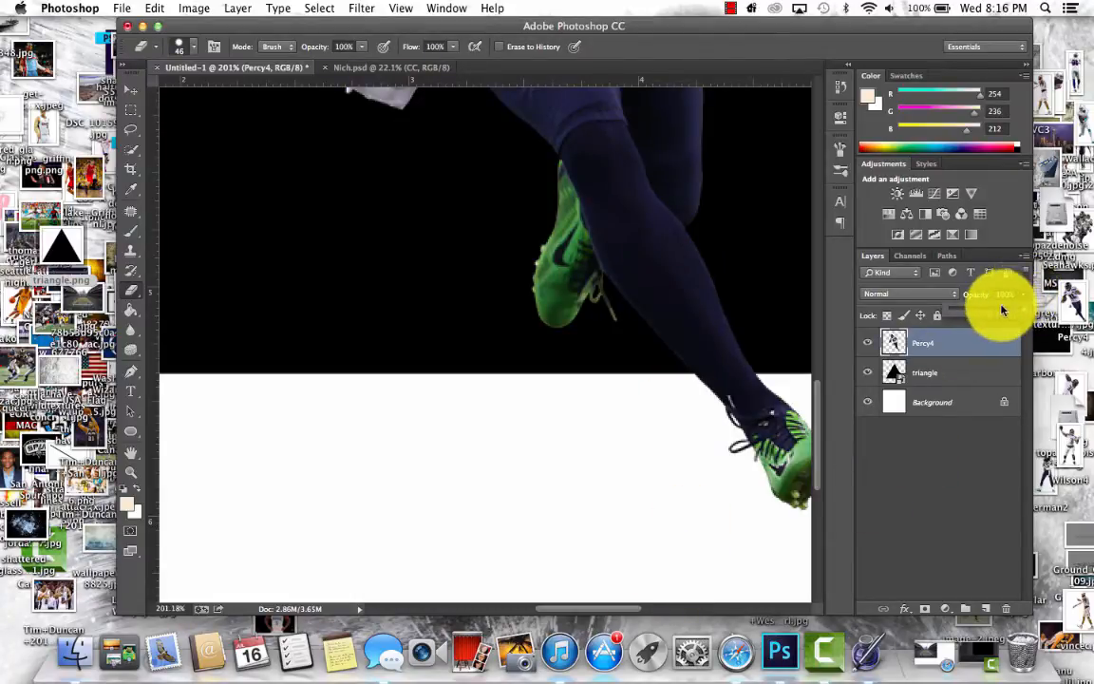
drag(1002, 310, 911, 317)
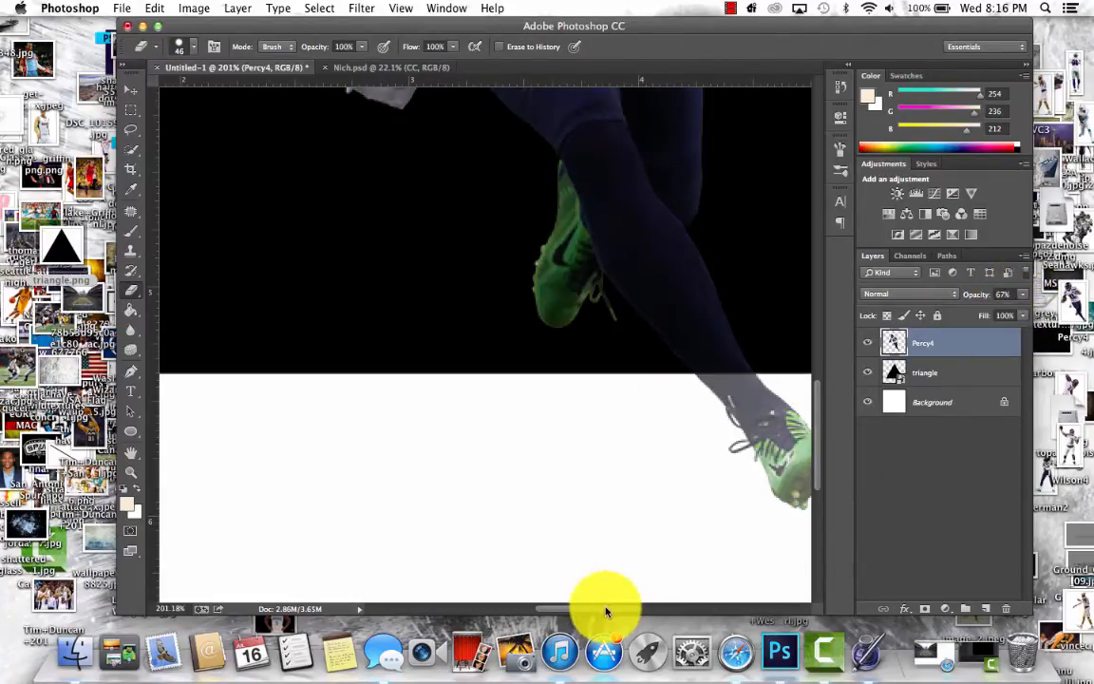
- Erase the lower leg and shoe that extend below the triangle's base, and set the Percy4 layer's opacity back to 100%
drag(605, 610, 642, 593)
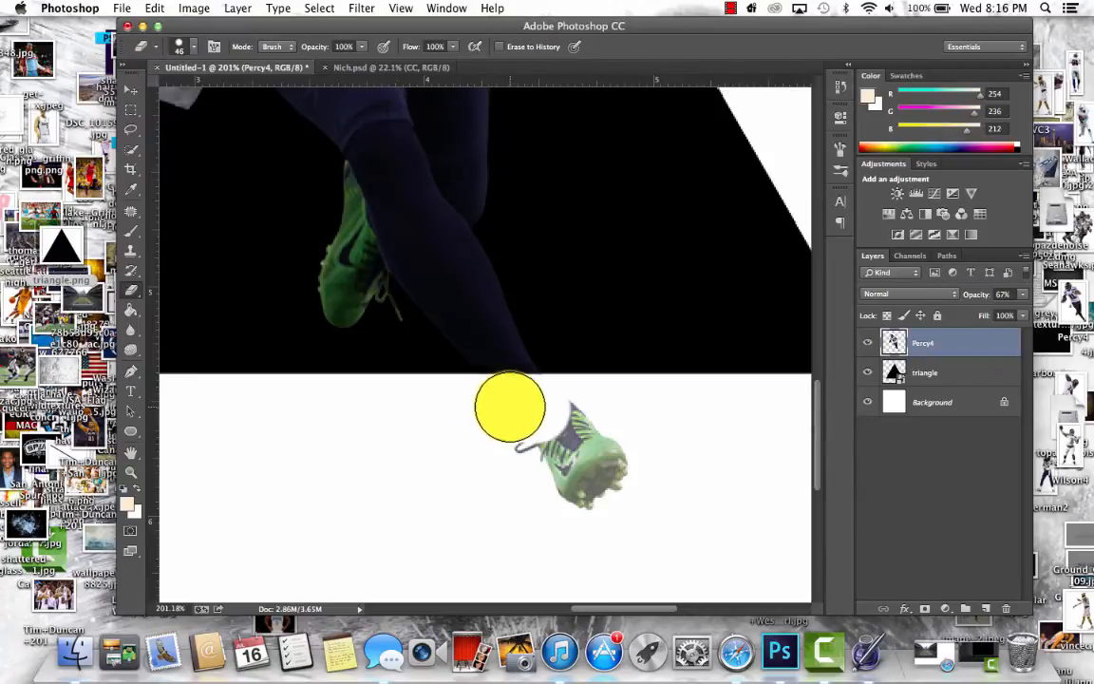
mouse_move(539, 409)
mouse_down()
mouse_move(592, 461)
mouse_move(483, 466)
mouse_move(611, 517)
mouse_up()
scroll(623, 478, down, 6)
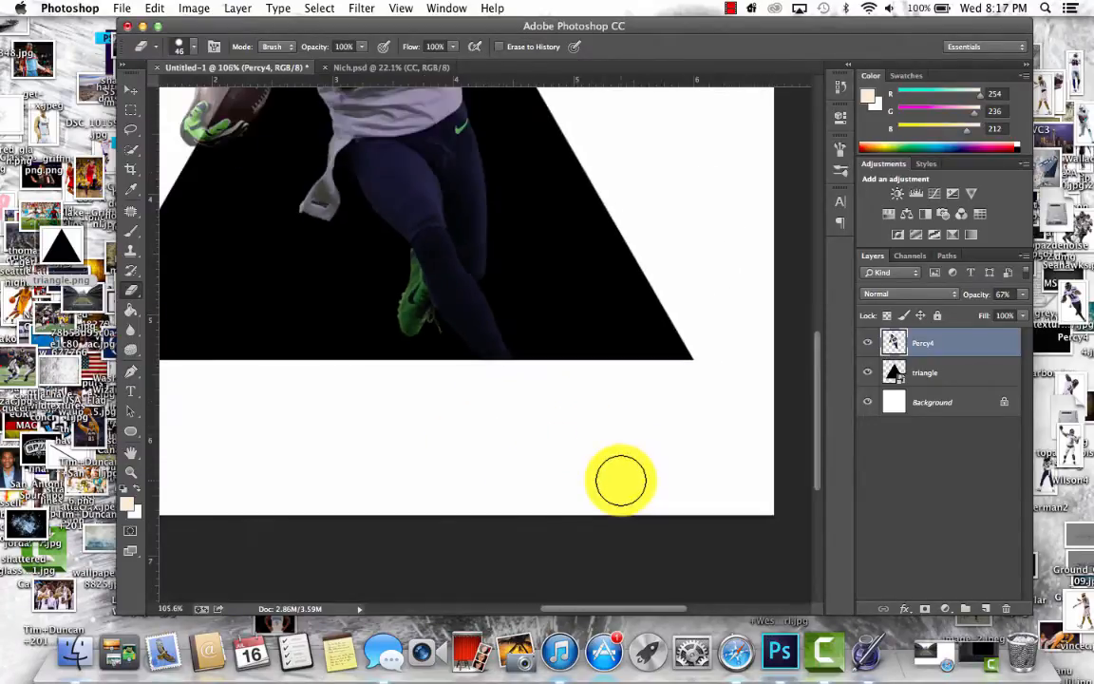
scroll(620, 481, up, 4)
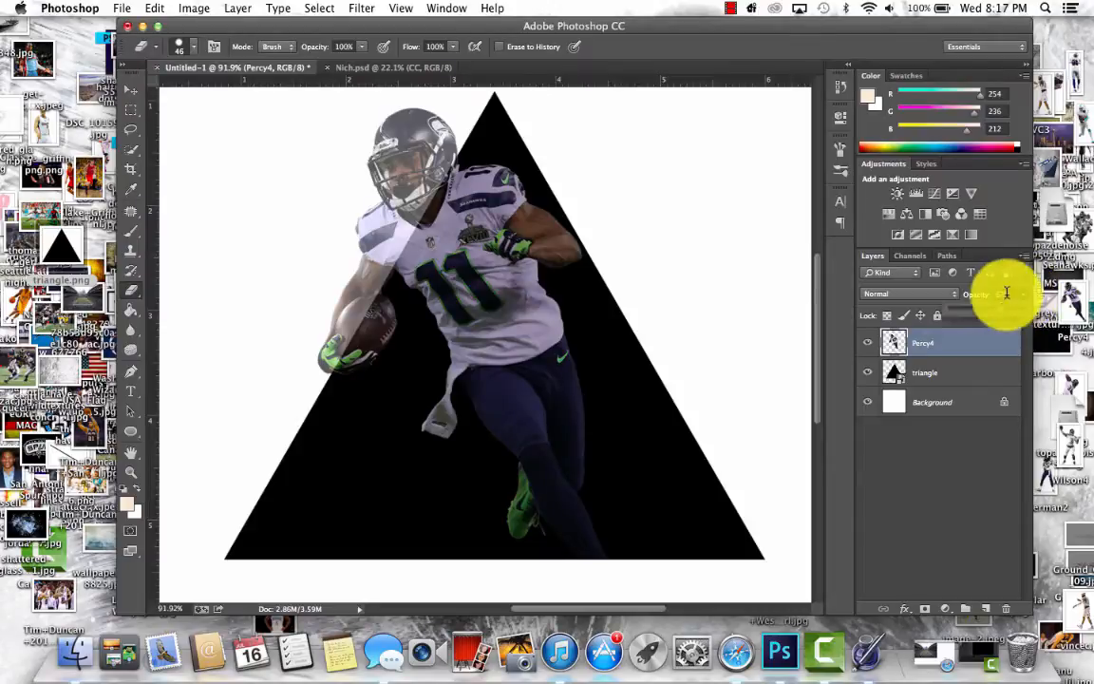
drag(1001, 312, 1050, 312)
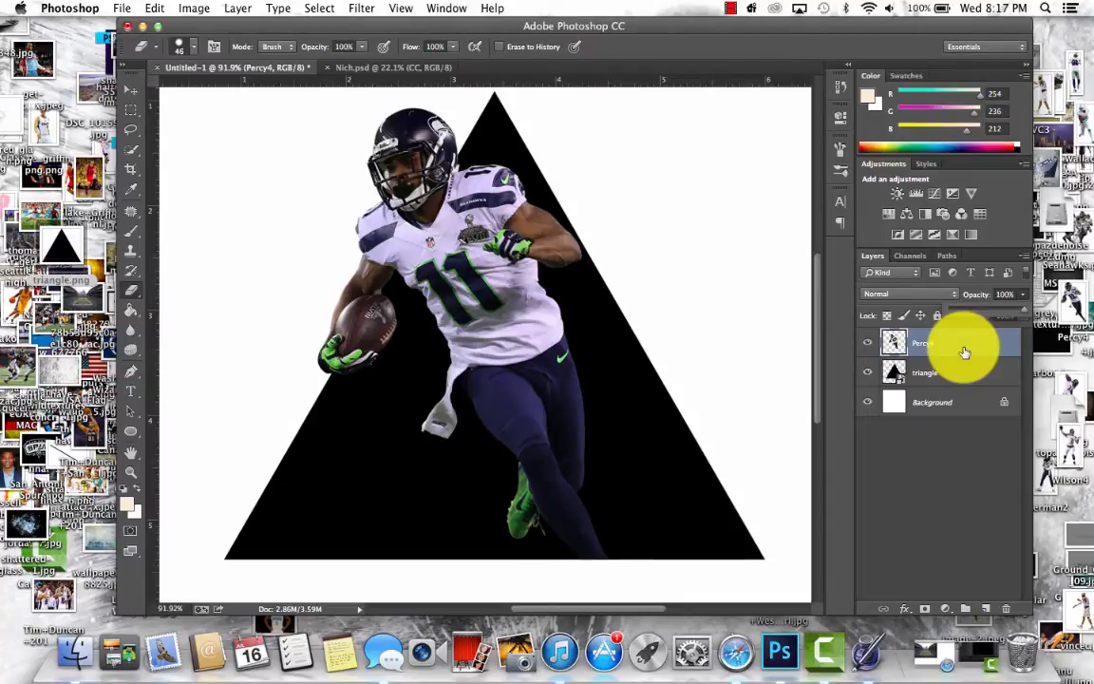
- Add a new layer directly above the Background and place the stadium crowd image there
click(968, 403)
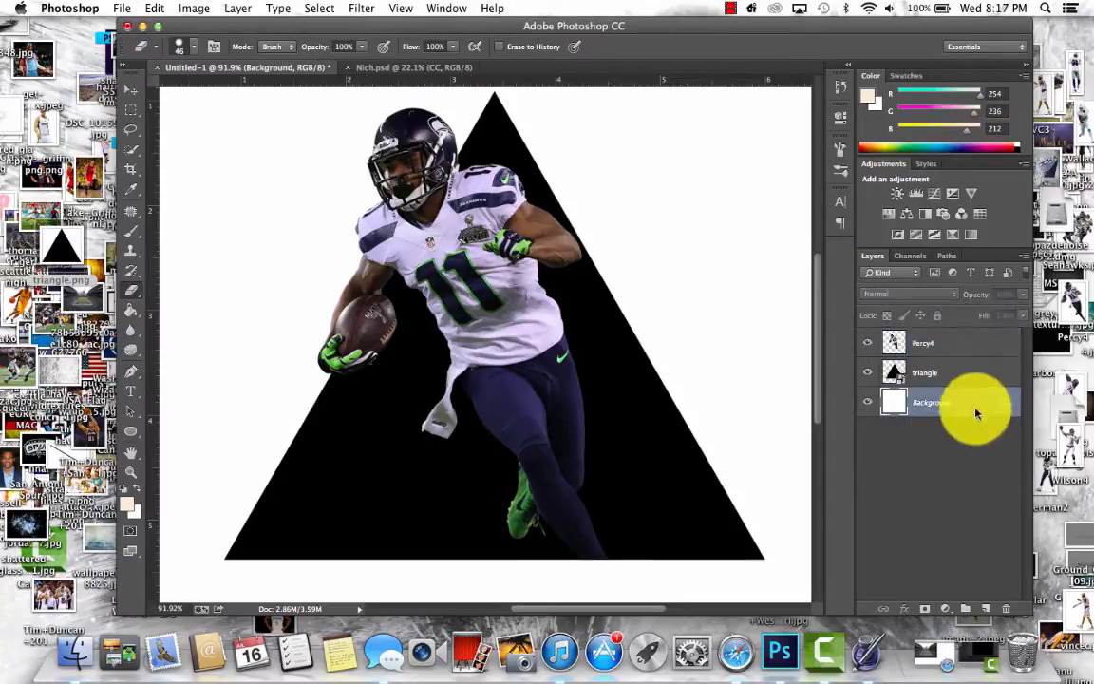
click(985, 608)
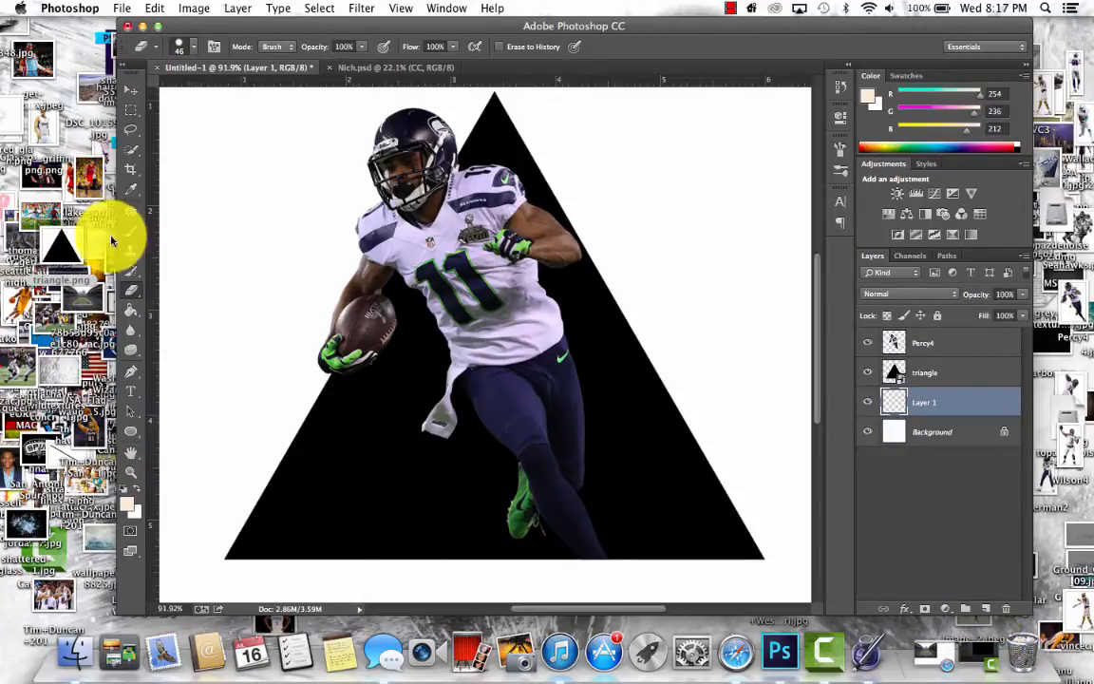
drag(78, 300, 517, 271)
key(super+minus)
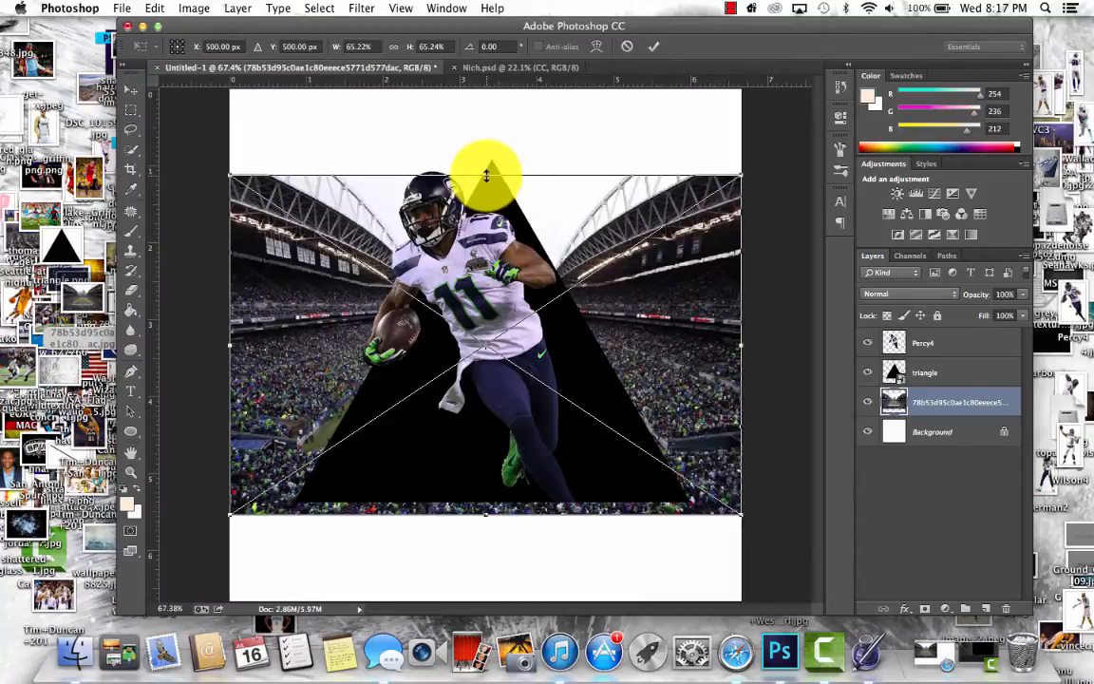
- Stretch the stadium image vertically in both directions to fill the full canvas height and commit the placement
drag(486, 175, 488, 90)
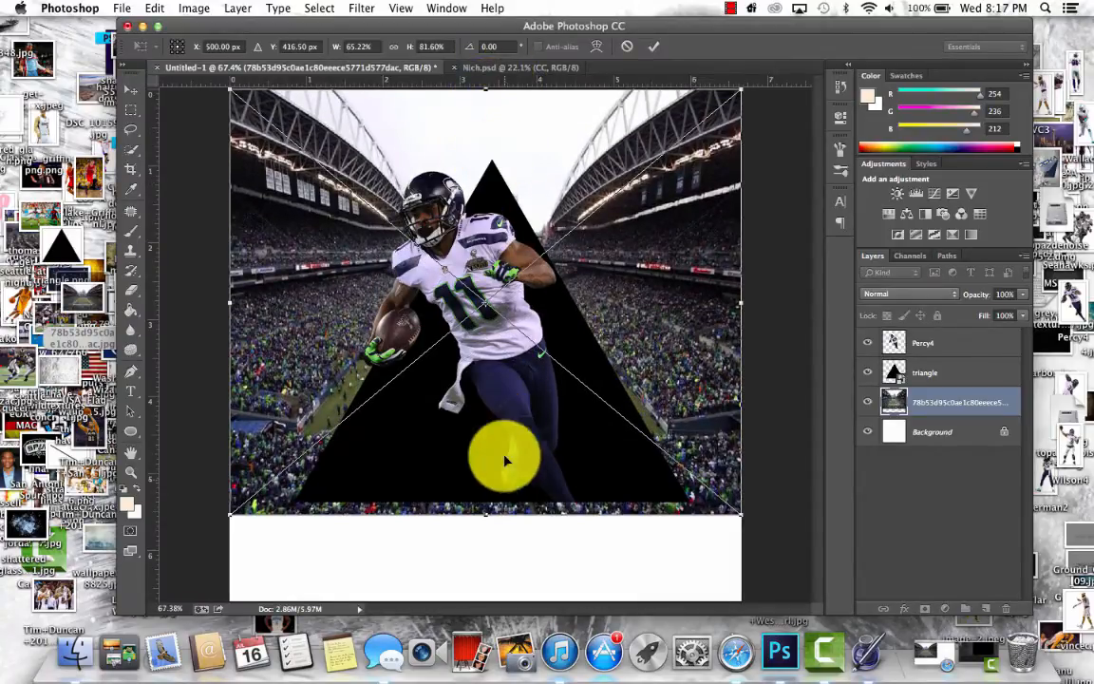
drag(491, 521, 490, 600)
key(Return)
key(e)
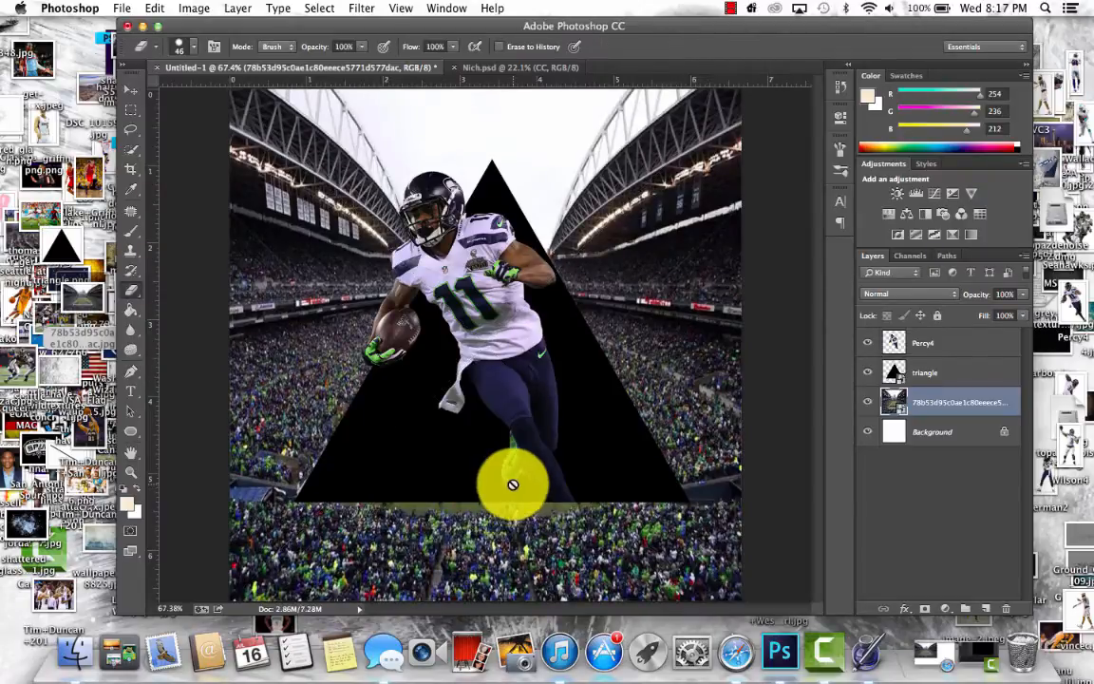
scroll(513, 485, down, 3)
scroll(512, 484, up, 3)
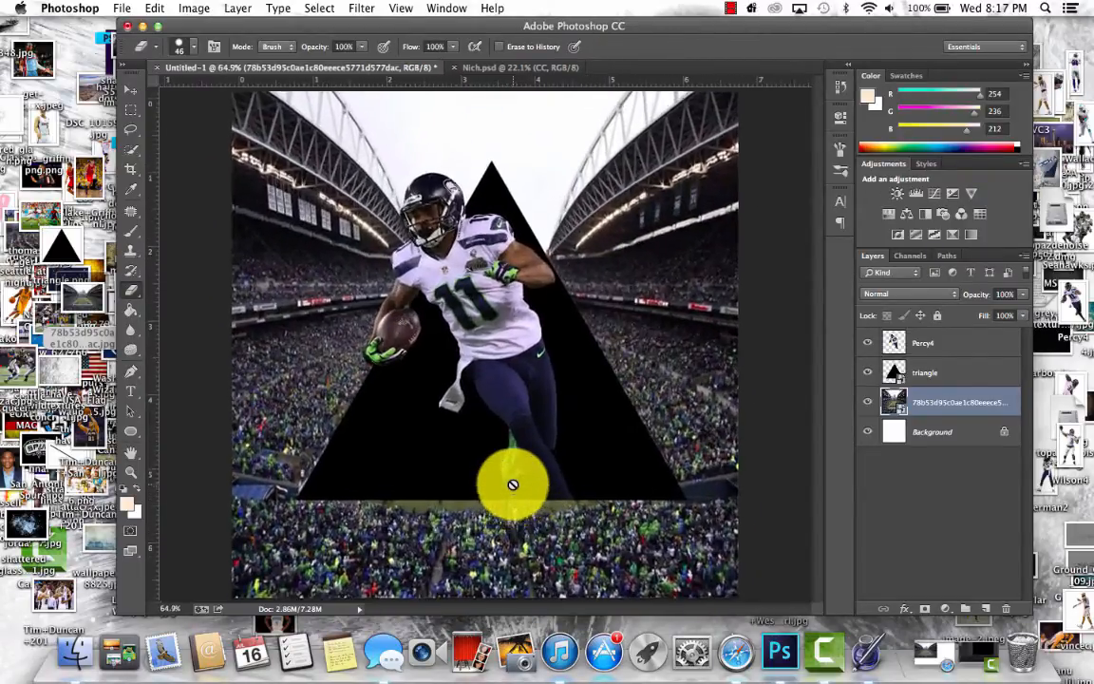
scroll(513, 484, up, 2)
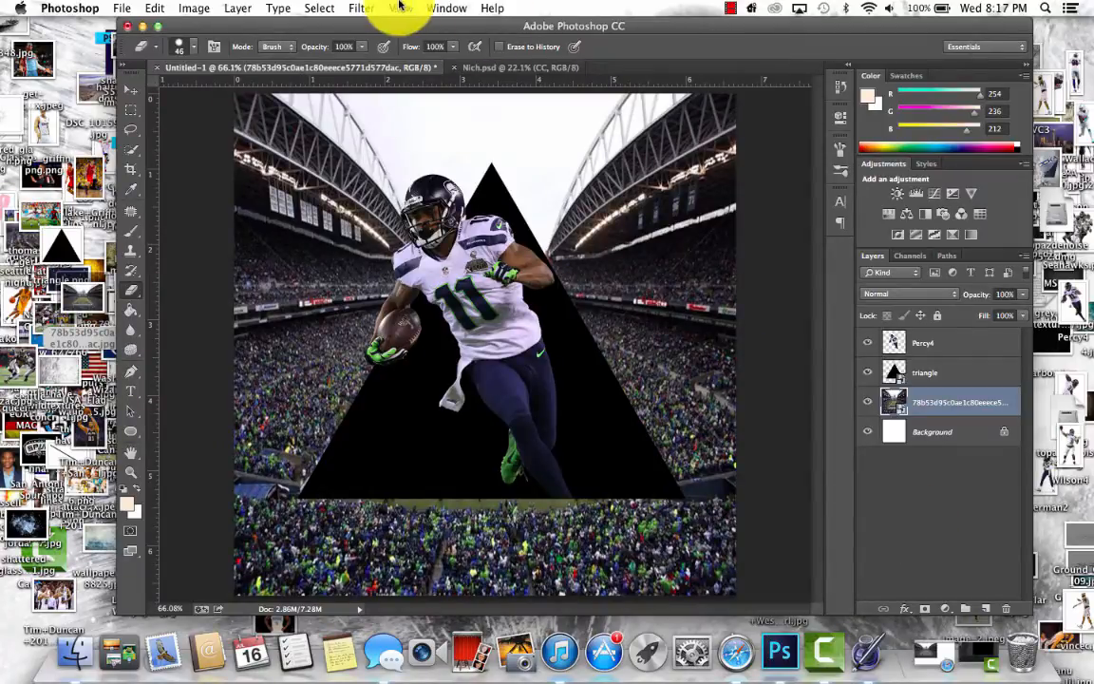
click(277, 8)
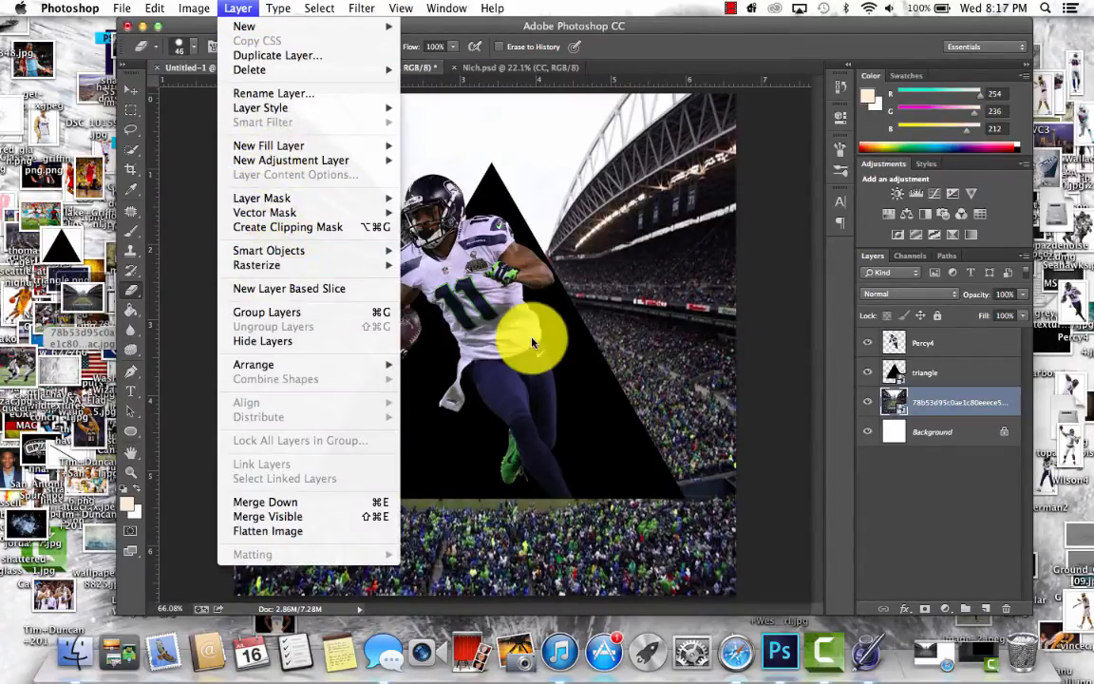
- Rasterize the stadium image layer and desaturate it to black and white
mouse_move(379, 266)
click(446, 321)
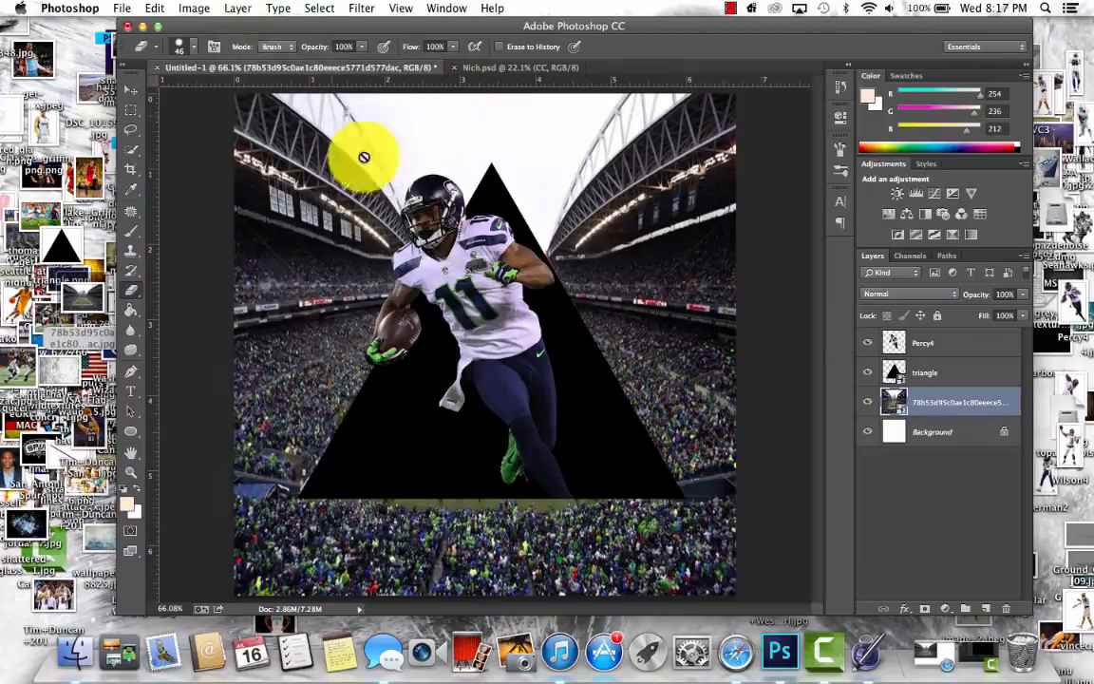
click(194, 8)
mouse_move(220, 49)
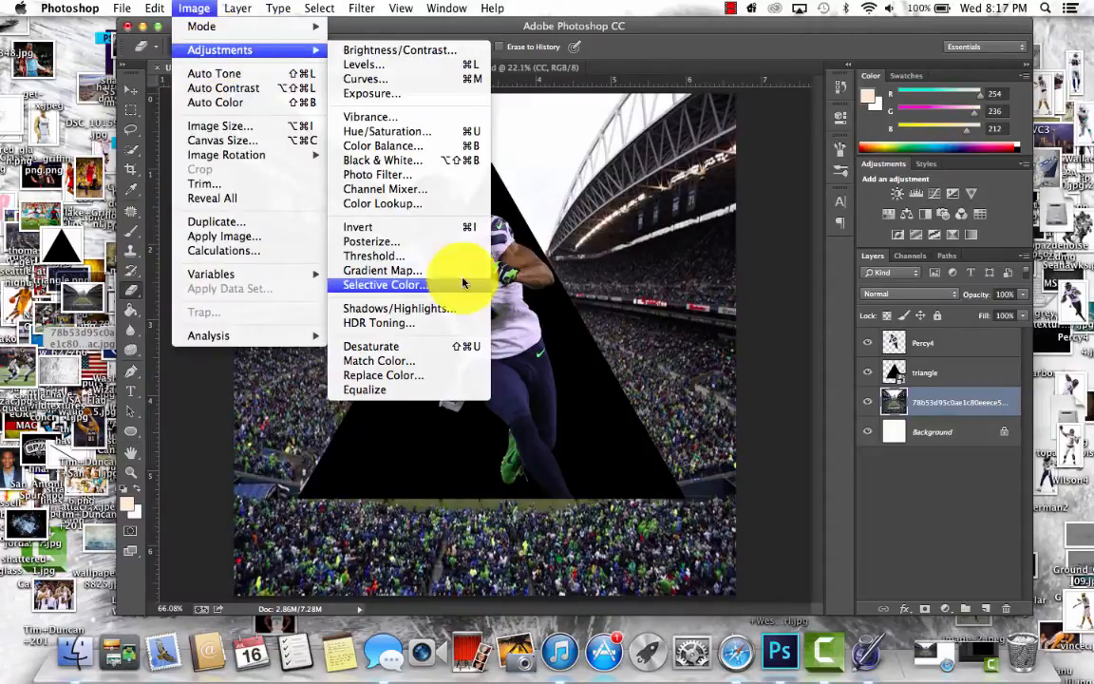
click(430, 337)
click(203, 9)
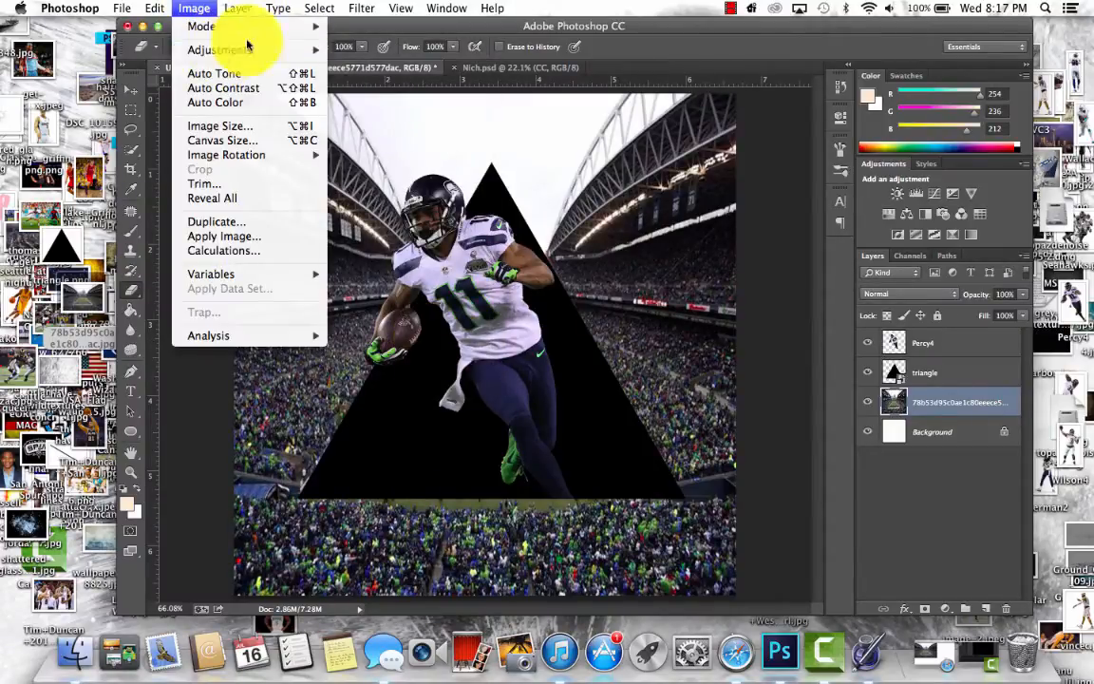
mouse_move(288, 48)
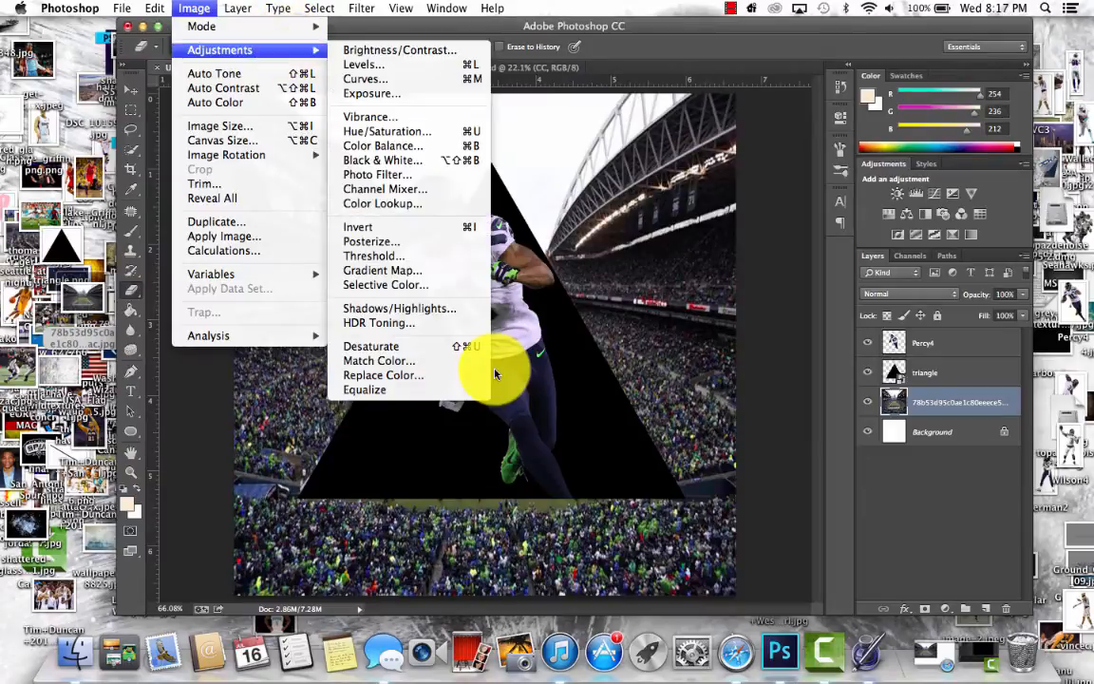
click(418, 346)
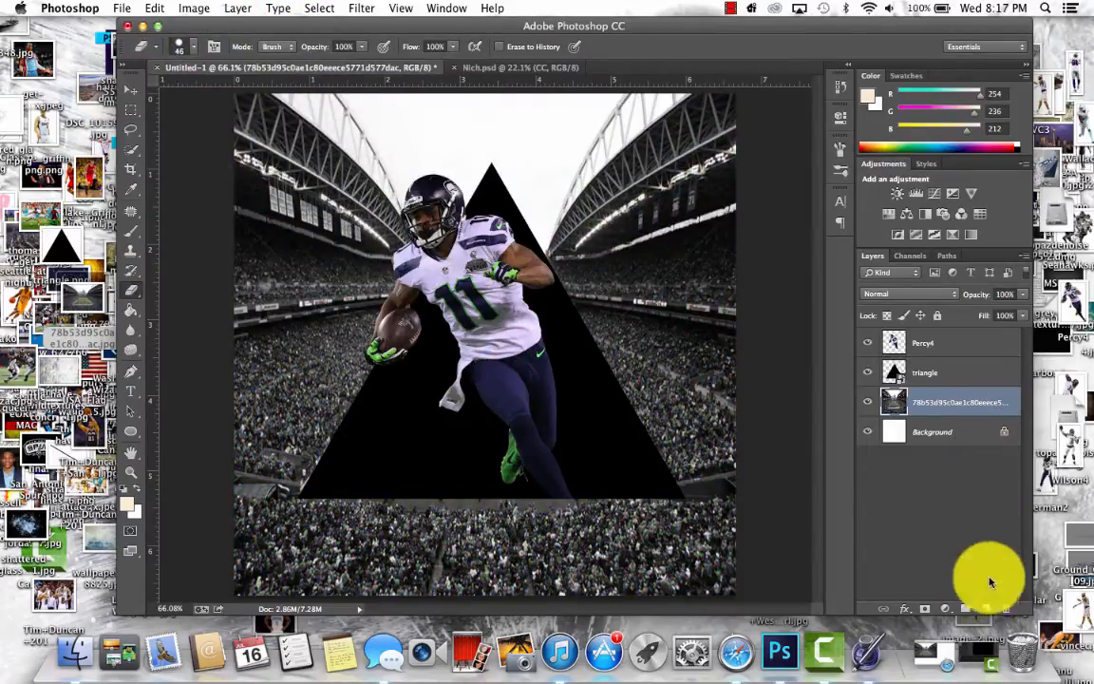
- Add a new layer above the stadium image and fill it with green sampled from the player's glove
click(985, 607)
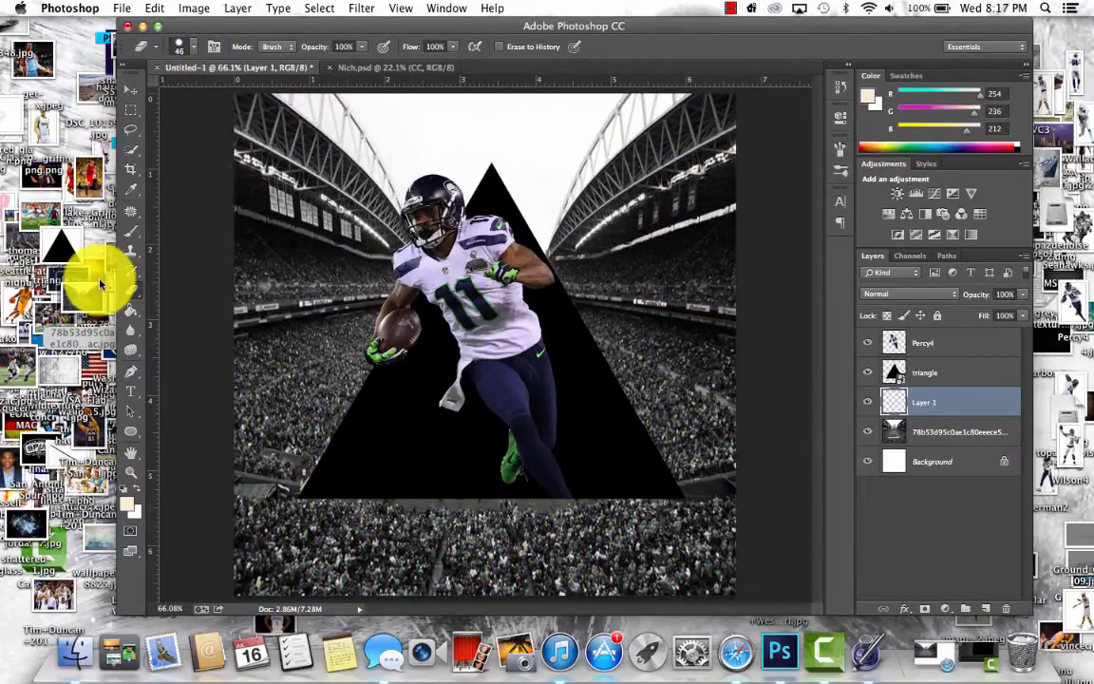
click(132, 191)
click(132, 192)
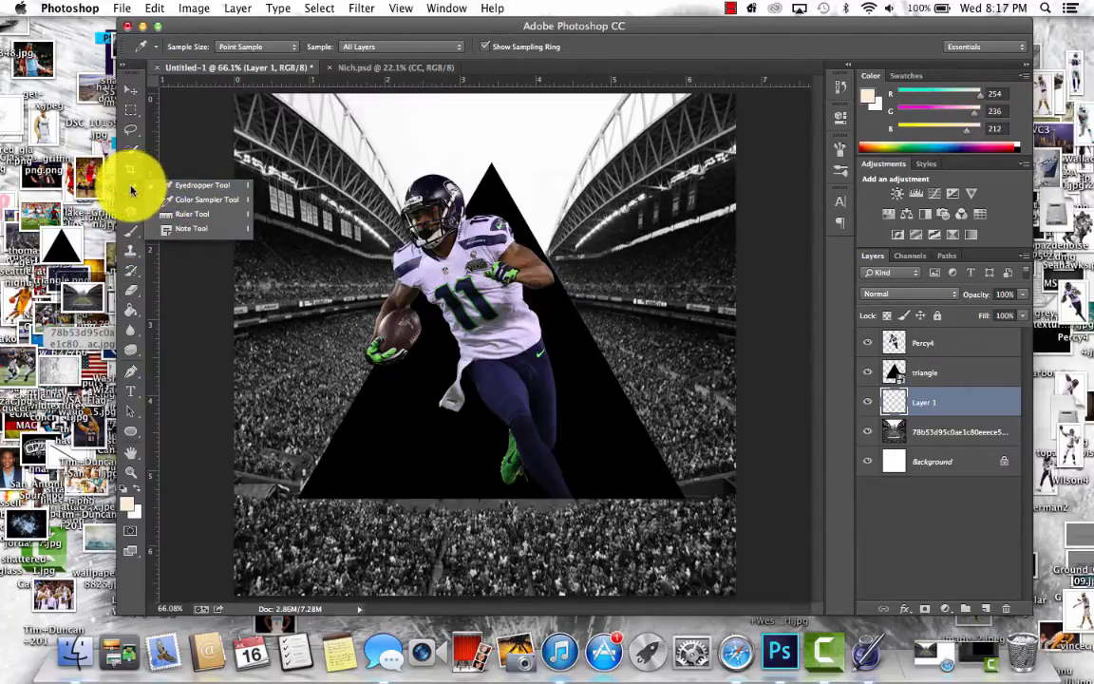
click(200, 185)
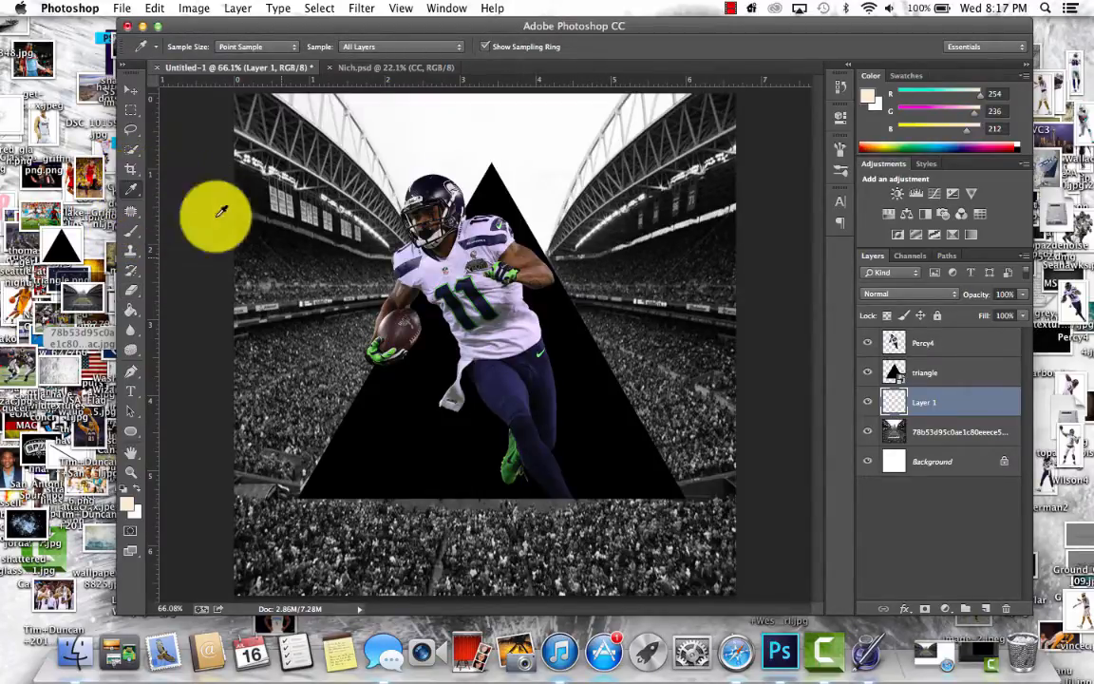
click(508, 271)
drag(509, 271, 497, 301)
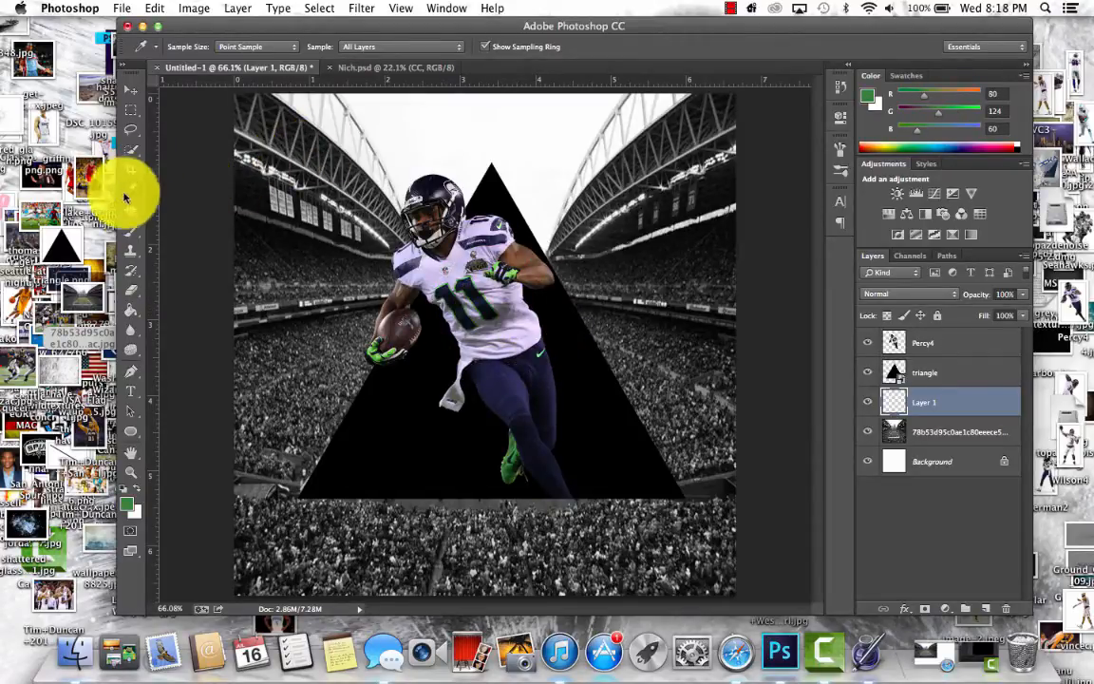
click(132, 315)
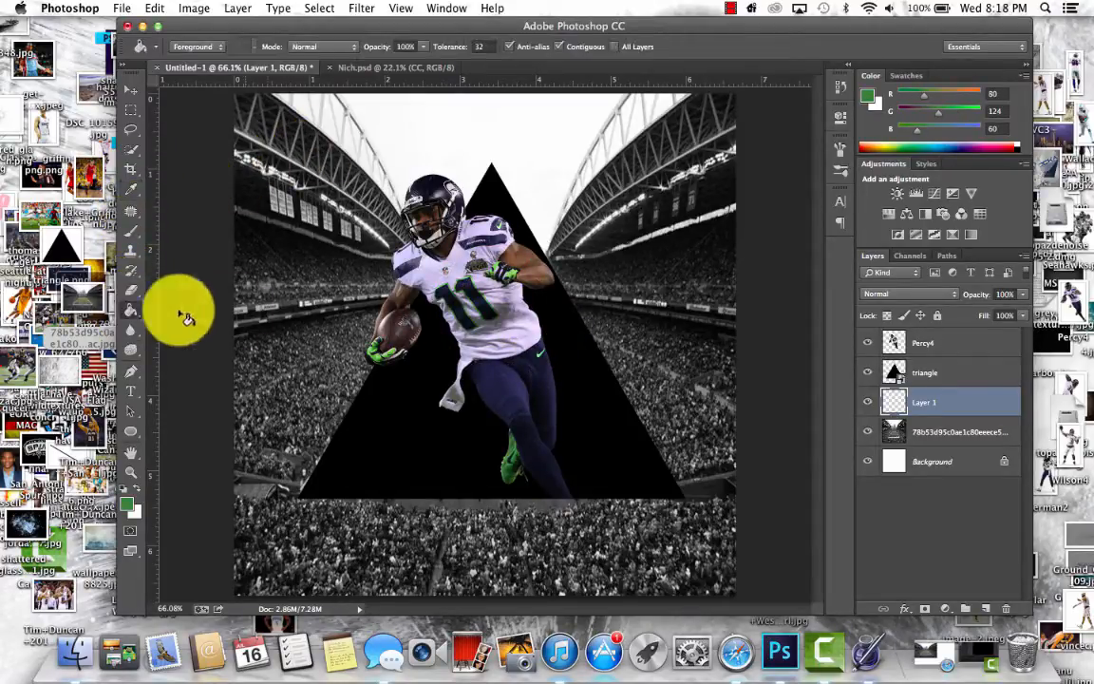
click(275, 321)
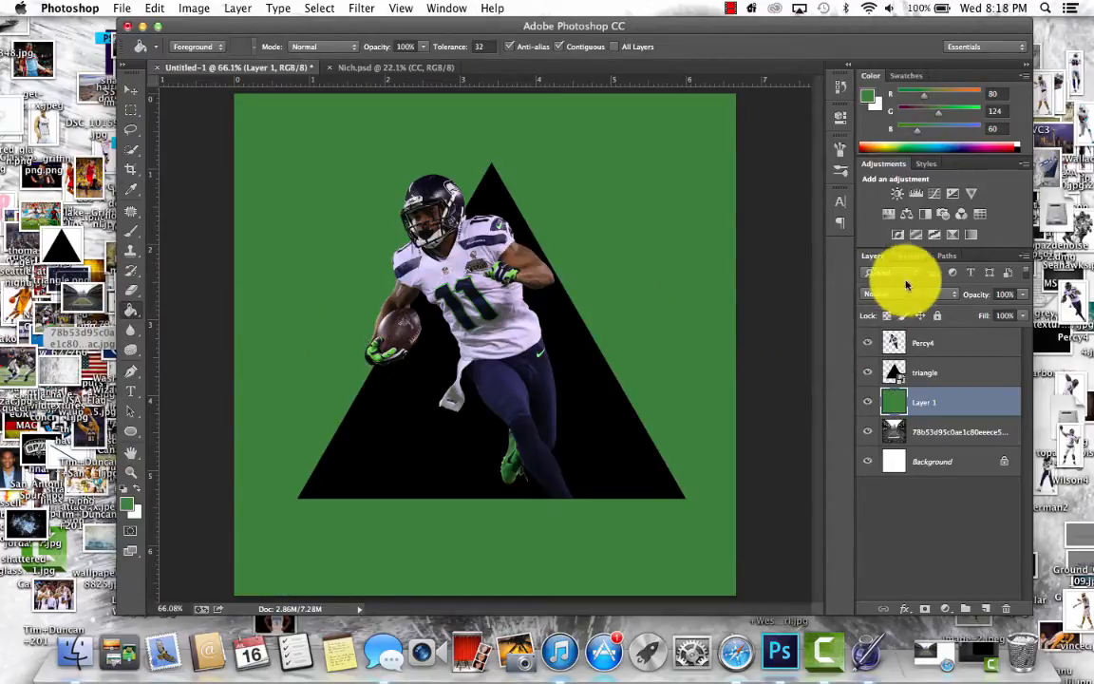
- Check the finished example in Nich.psd for reference and return to the Untitled-1 document
click(879, 295)
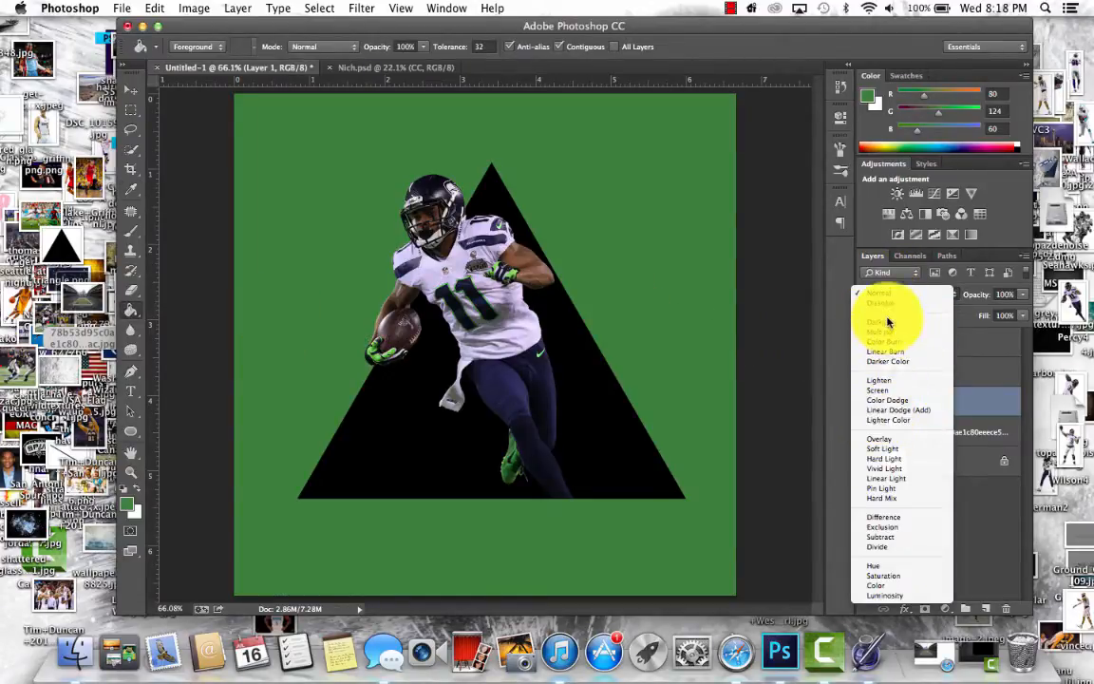
click(884, 300)
click(404, 68)
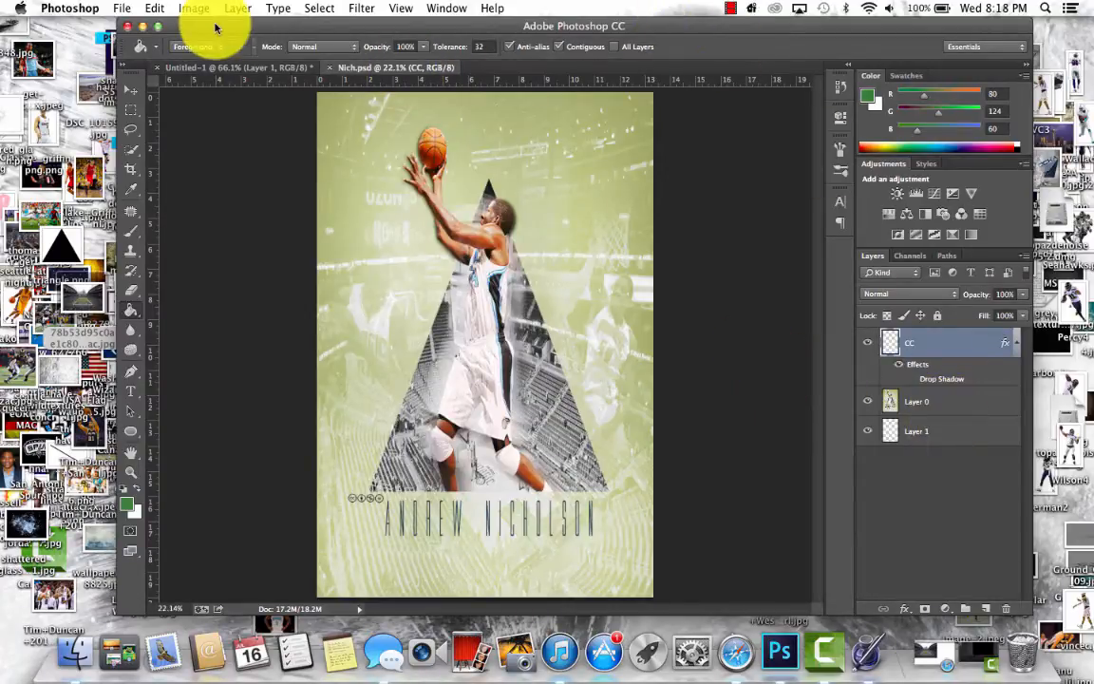
click(838, 87)
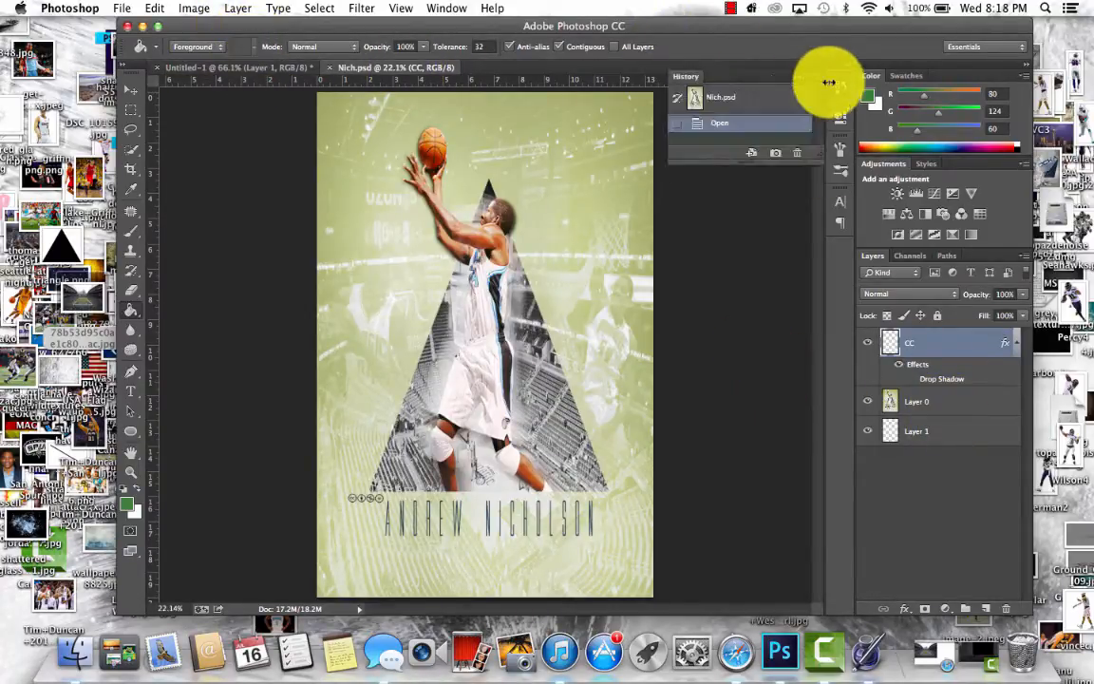
click(299, 69)
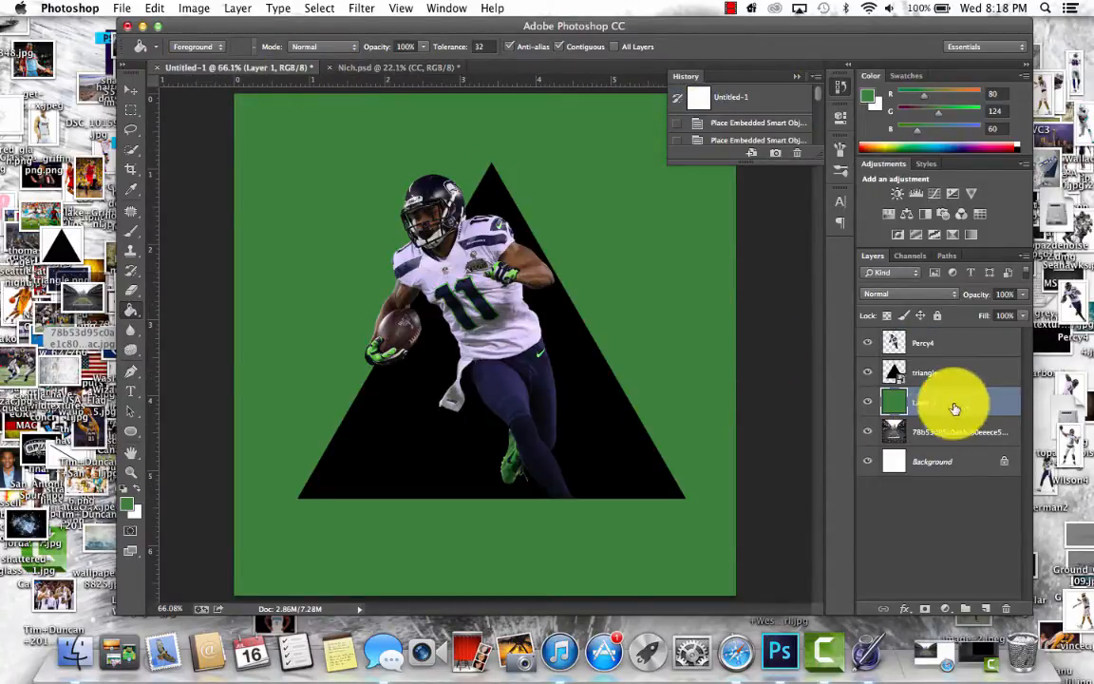
- Try the Lighter Color blend mode on the green layer and settle on Linear Dodge (Add)
click(876, 293)
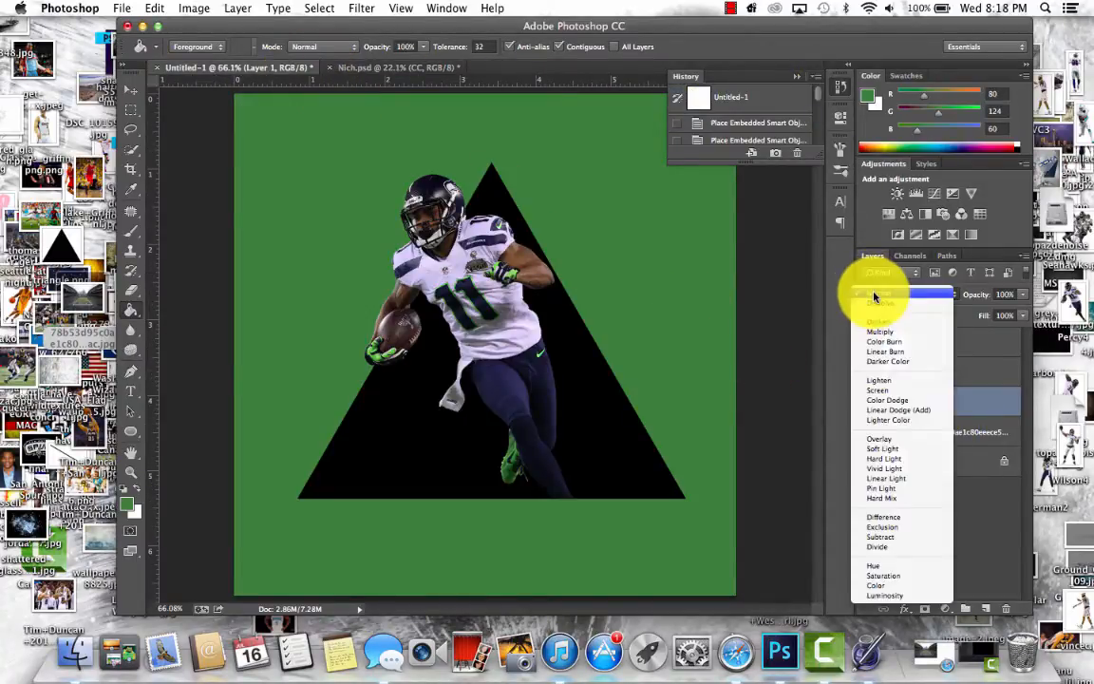
click(897, 410)
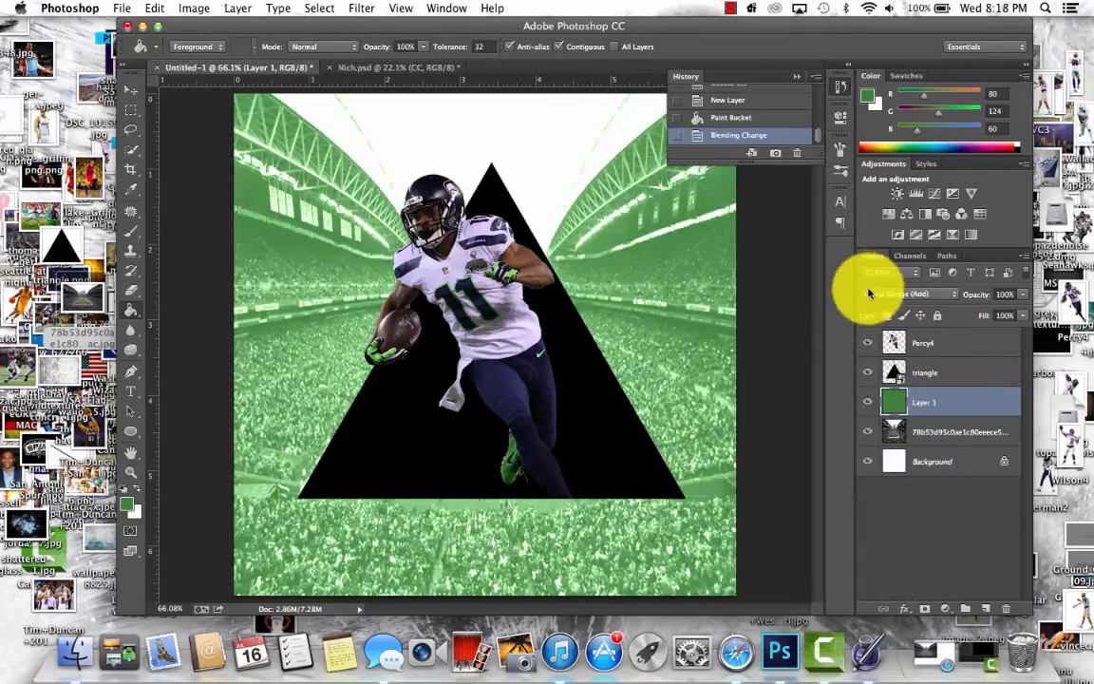
click(872, 295)
click(875, 302)
click(887, 295)
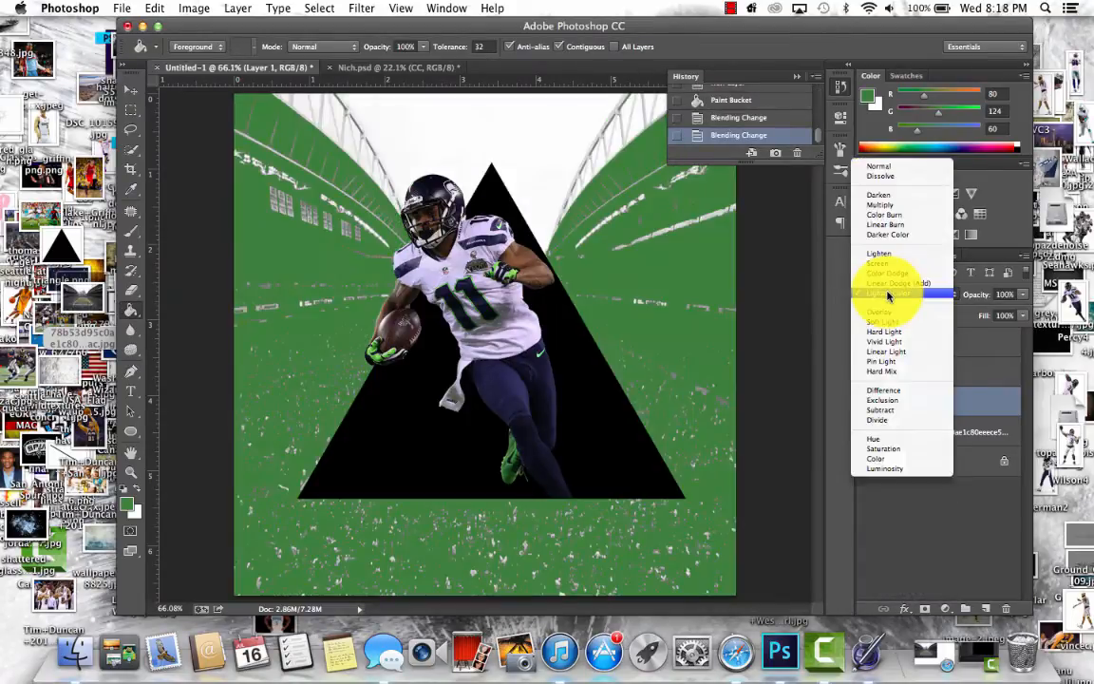
click(888, 287)
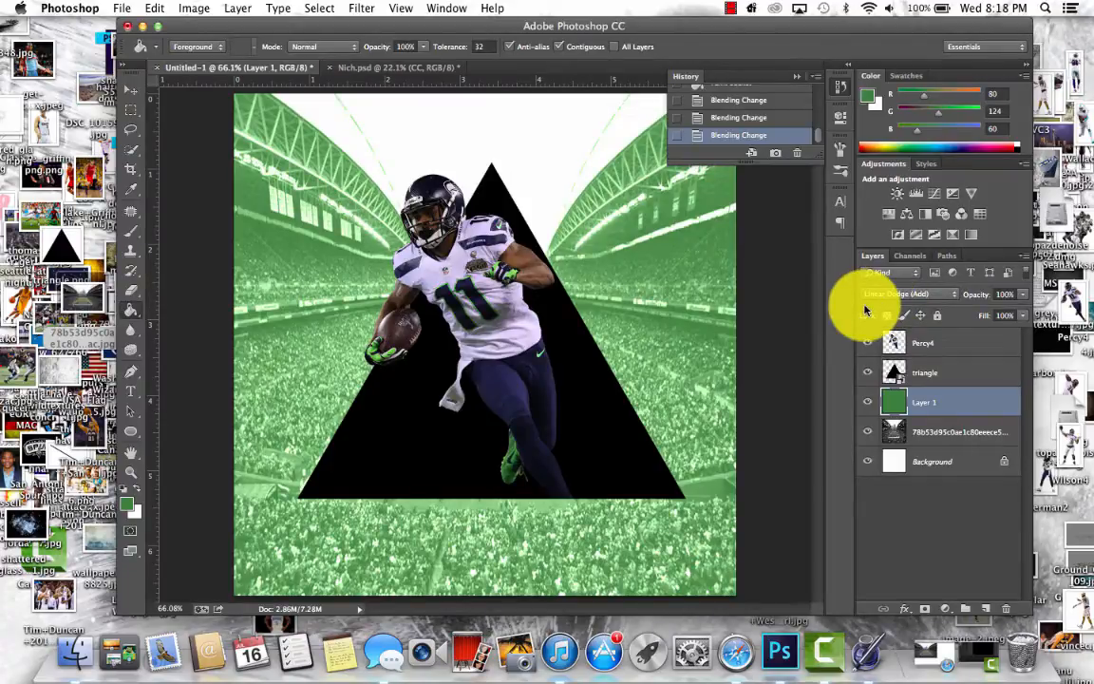
- Duplicate the stadium layer, move the copy directly above the triangle layer and clip it to the triangle
click(975, 429)
key(super+j)
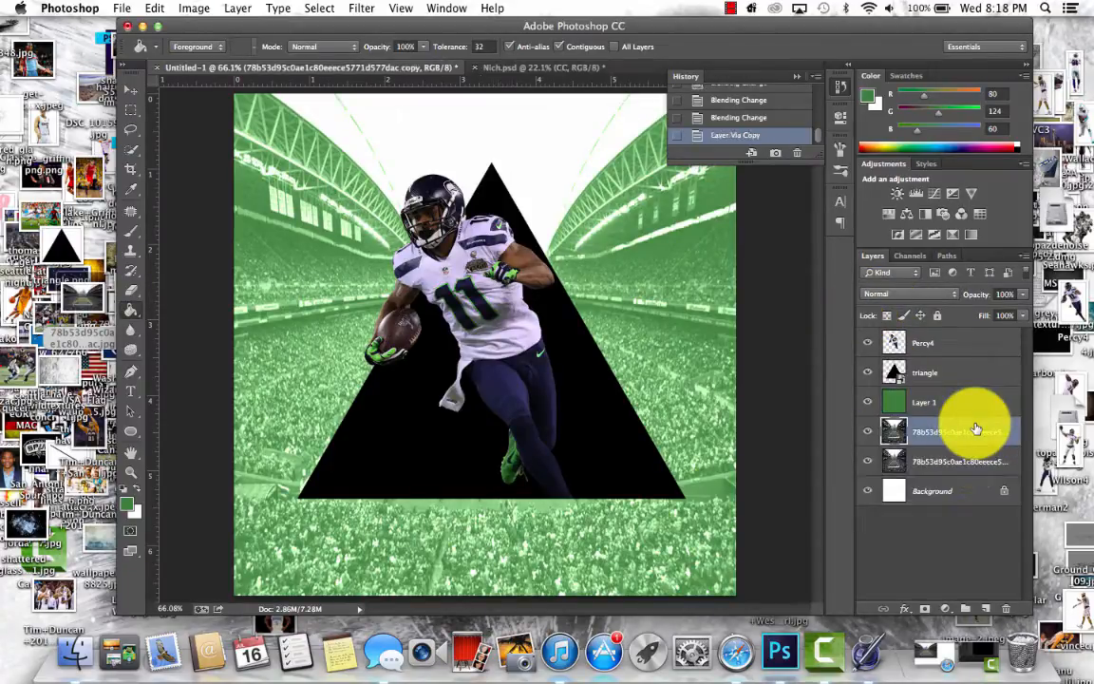
drag(980, 433, 985, 372)
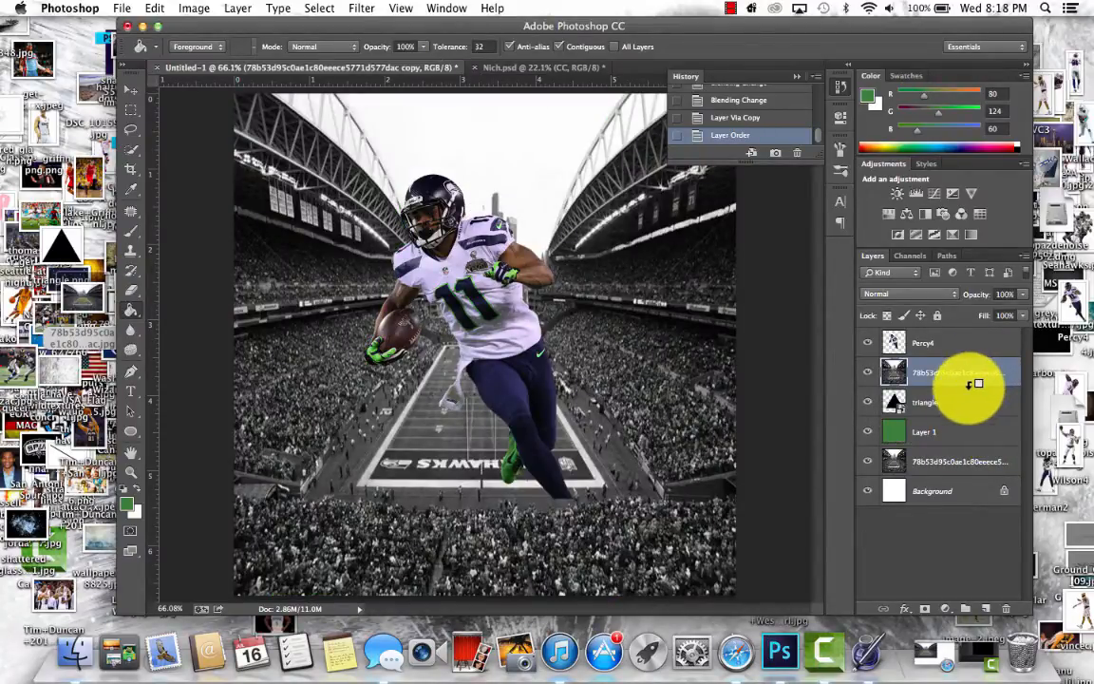
drag(978, 384, 961, 379)
alt+click(954, 385)
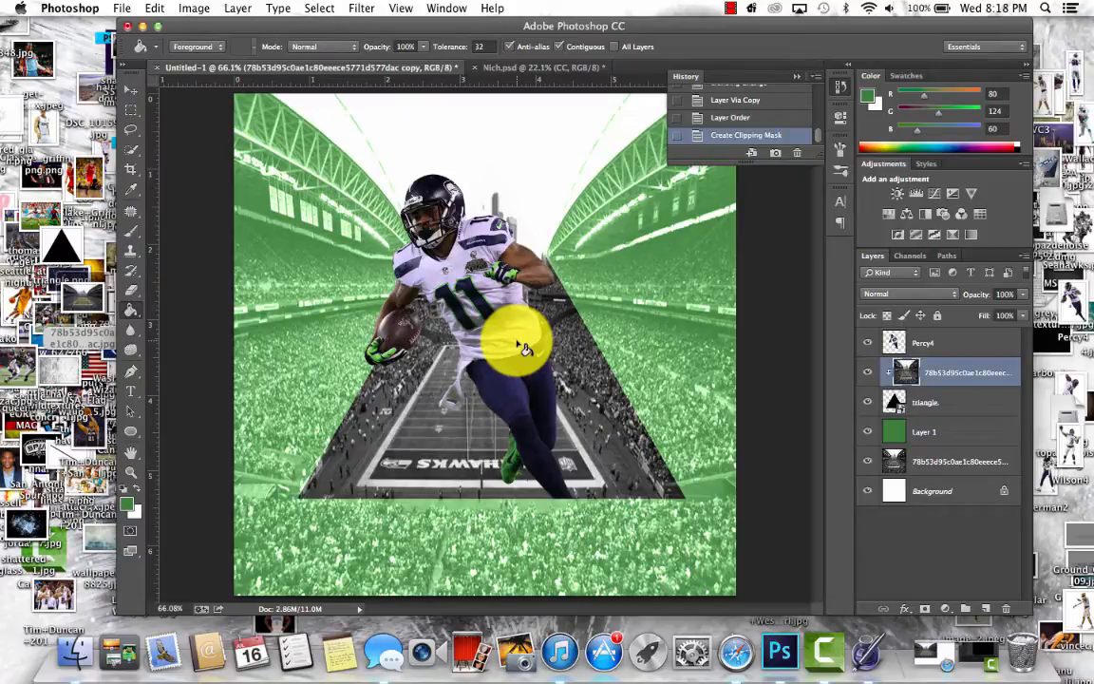
- Delete the stadium layer beneath the green layer and add a new empty layer above the Background
click(945, 462)
key(Delete)
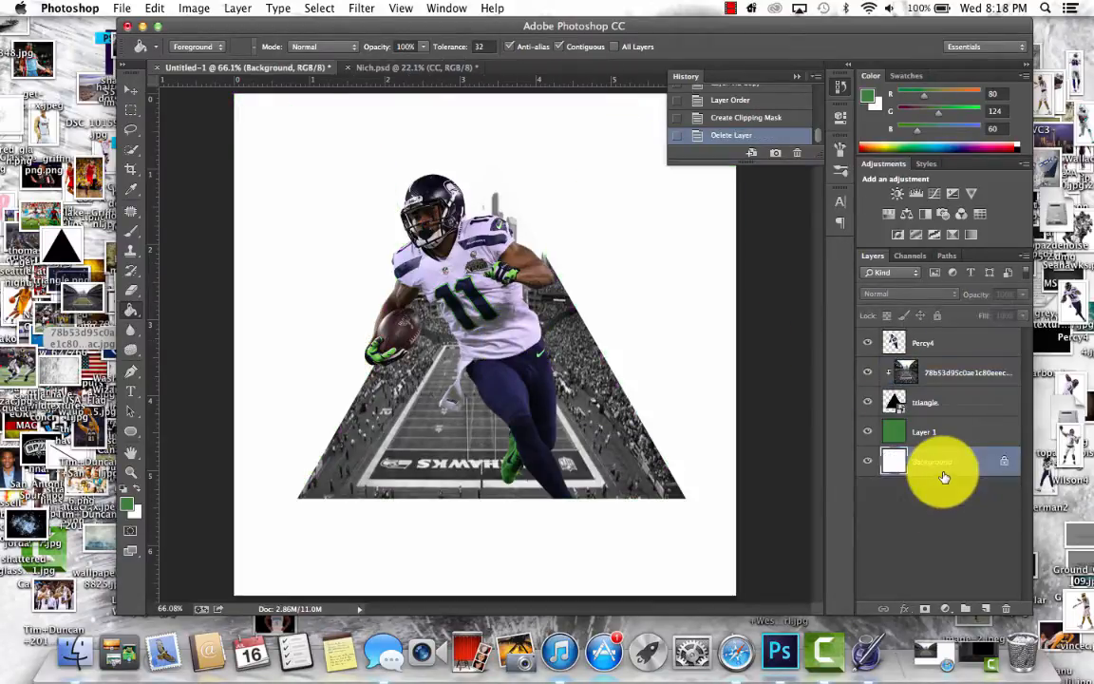
click(988, 610)
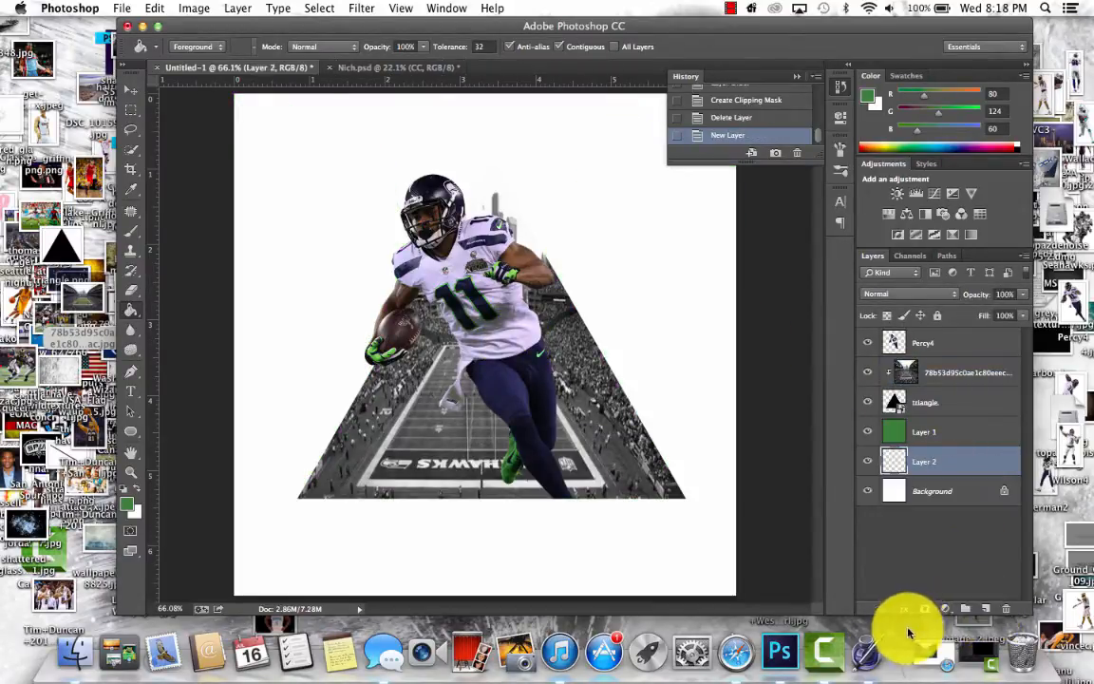
- Close the Safari window showing the stadium picture and place seattle-at-night.jpg from the desktop into the document
click(916, 649)
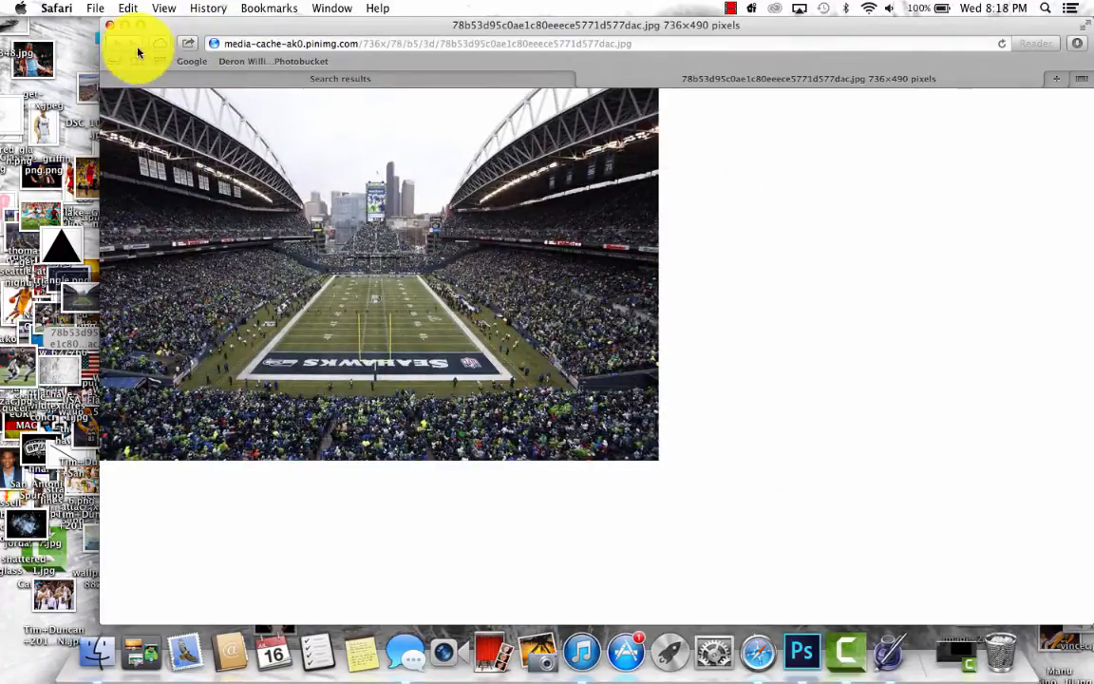
click(110, 25)
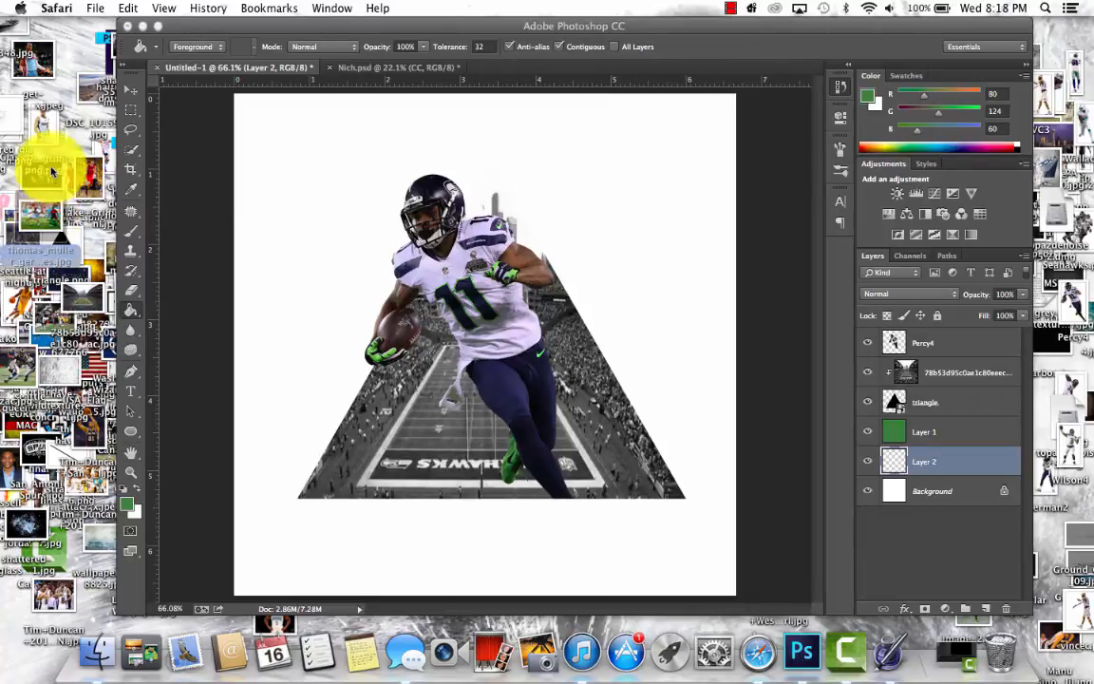
click(29, 237)
drag(10, 242, 506, 233)
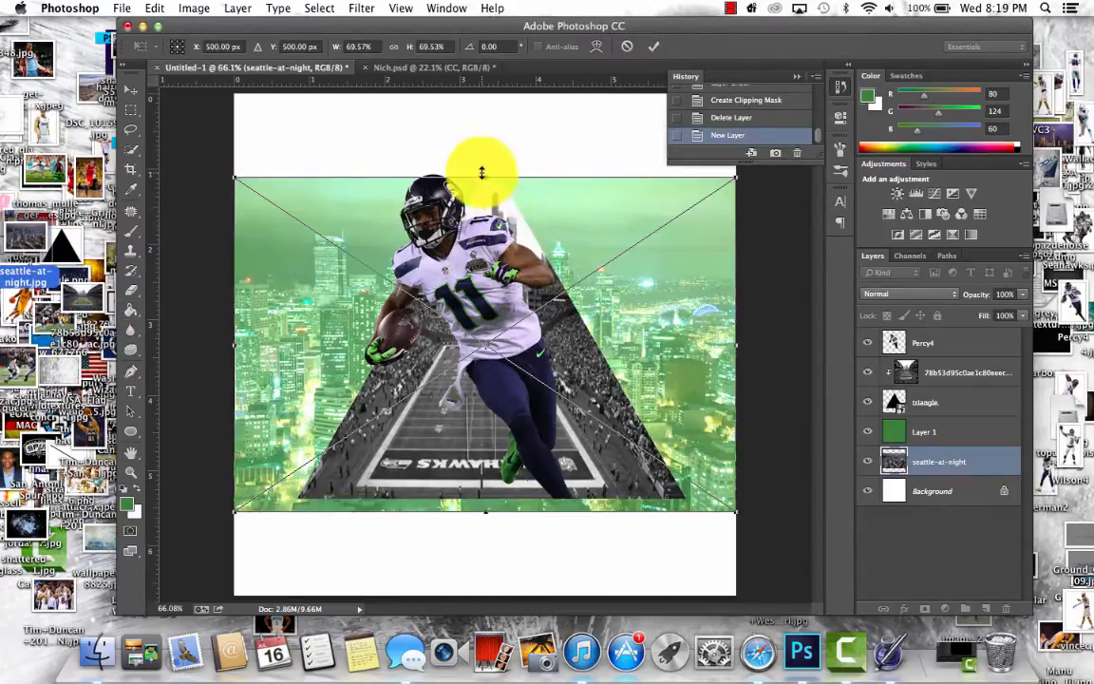
- Stretch the Seattle night image vertically in both directions to fill the canvas height and commit the placement
drag(482, 175, 483, 93)
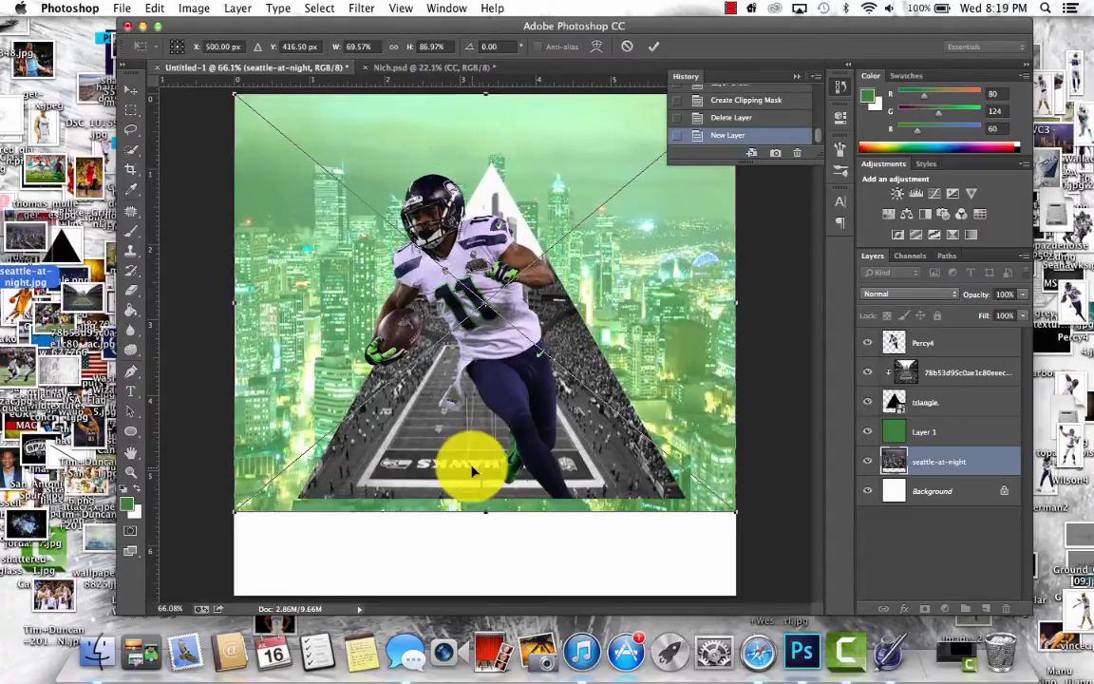
drag(487, 513, 487, 595)
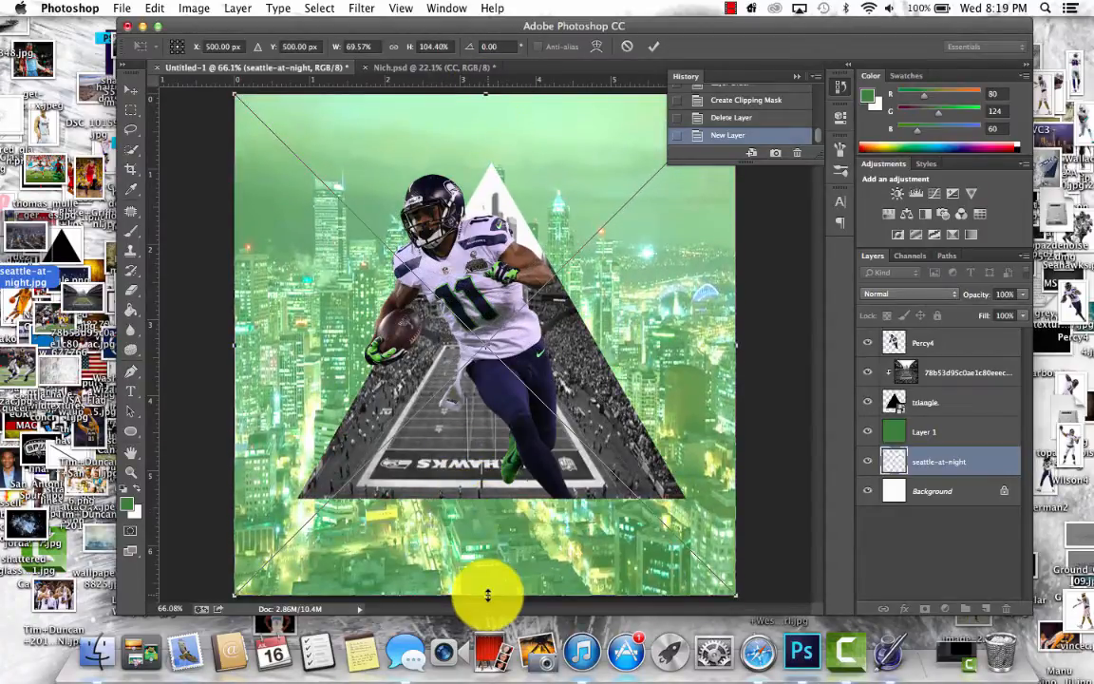
key(Return)
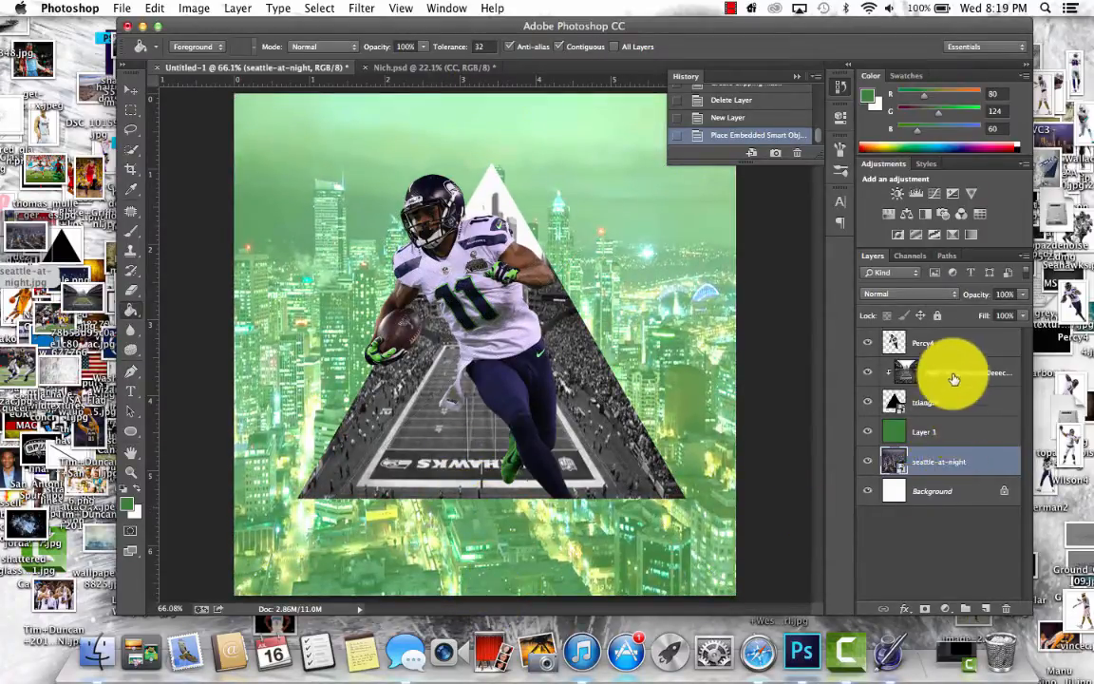
- Replace the stadium copy clipped to the triangle with a duplicate of the seattle-at-night layer, clipped to the triangle
click(953, 375)
key(Delete)
click(965, 433)
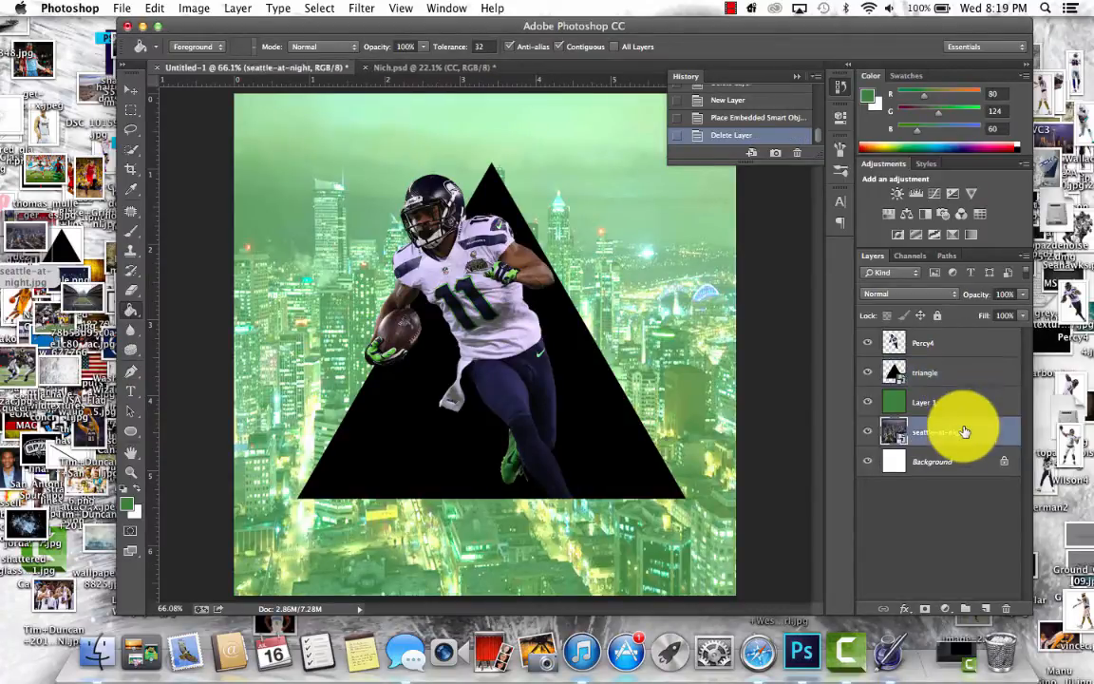
key(ctrl+j)
drag(965, 432, 960, 356)
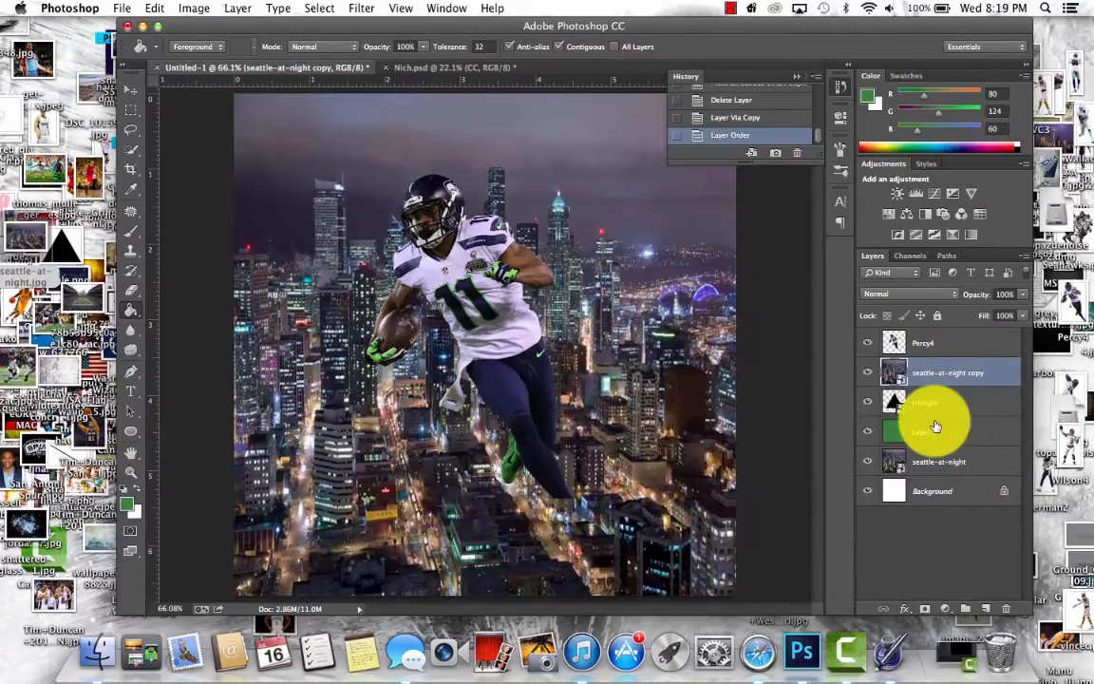
alt+click(914, 385)
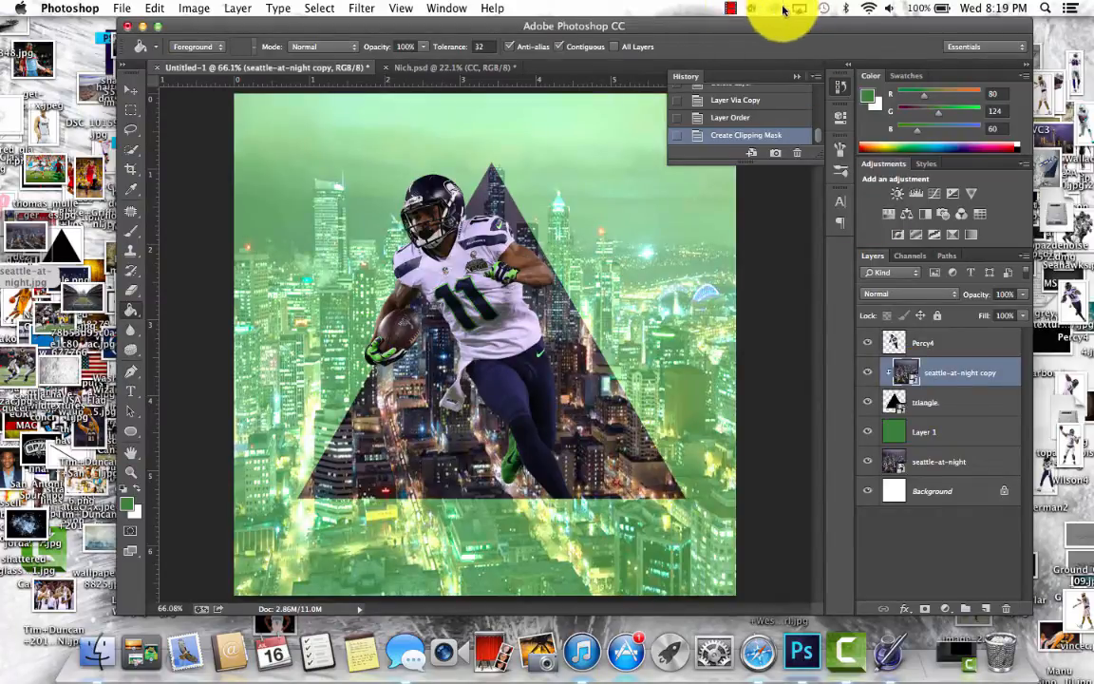
click(732, 6)
click(732, 6)
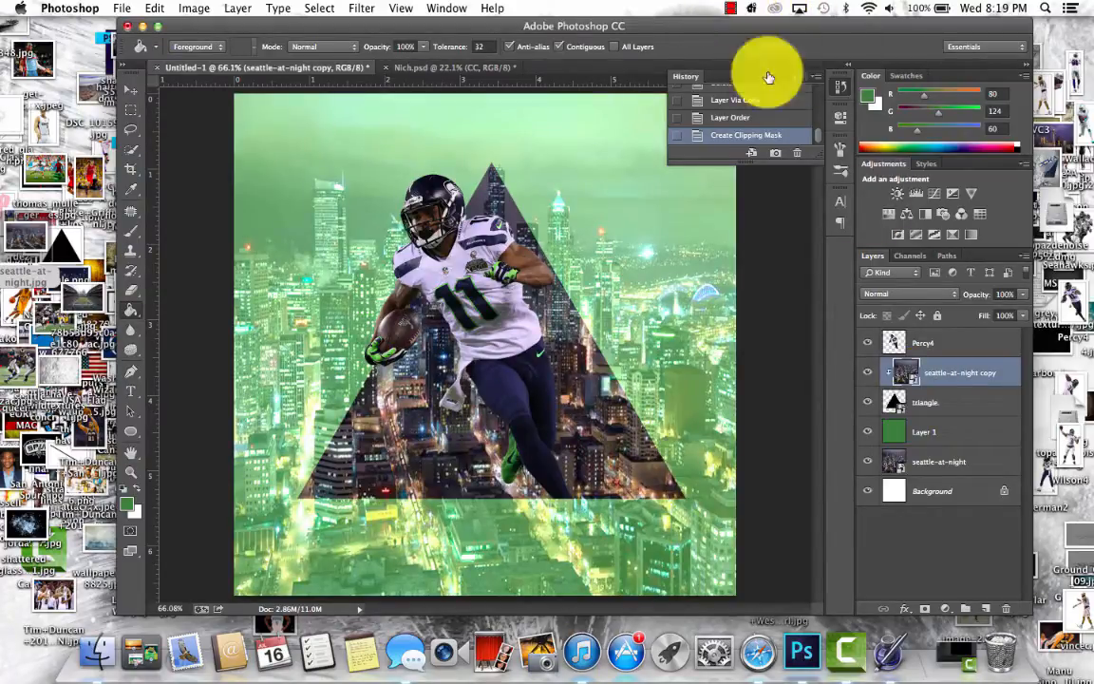
- Rasterize all layers and desaturate the seattle-at-night background layer beneath the green layer
click(959, 461)
click(194, 7)
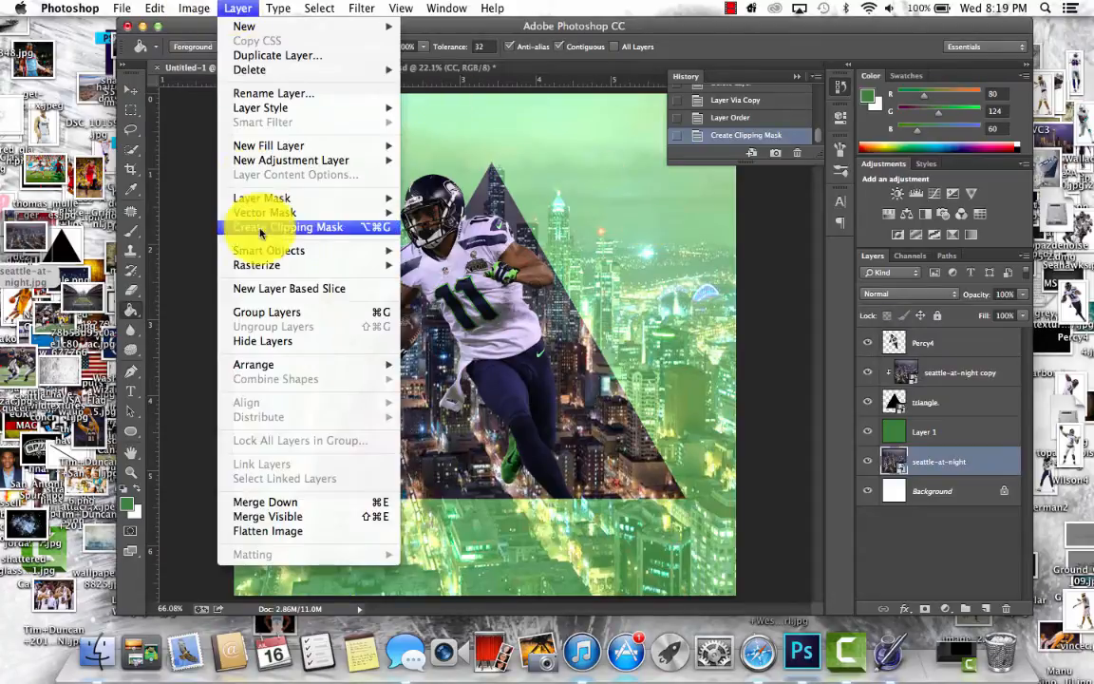
mouse_move(268, 265)
click(441, 374)
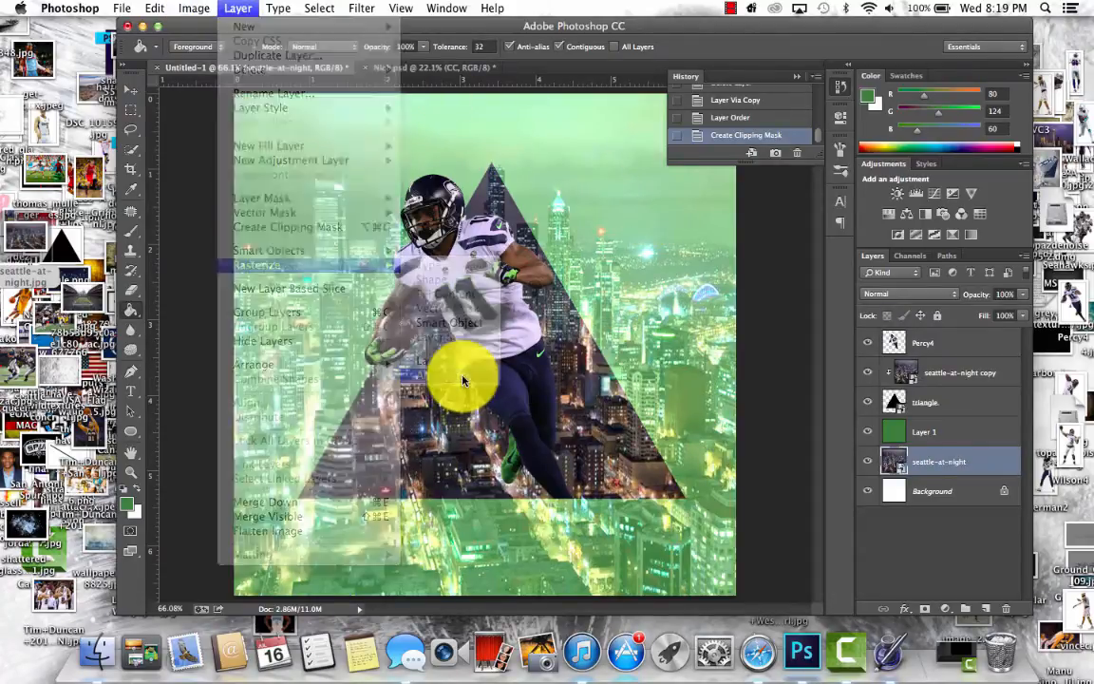
click(194, 8)
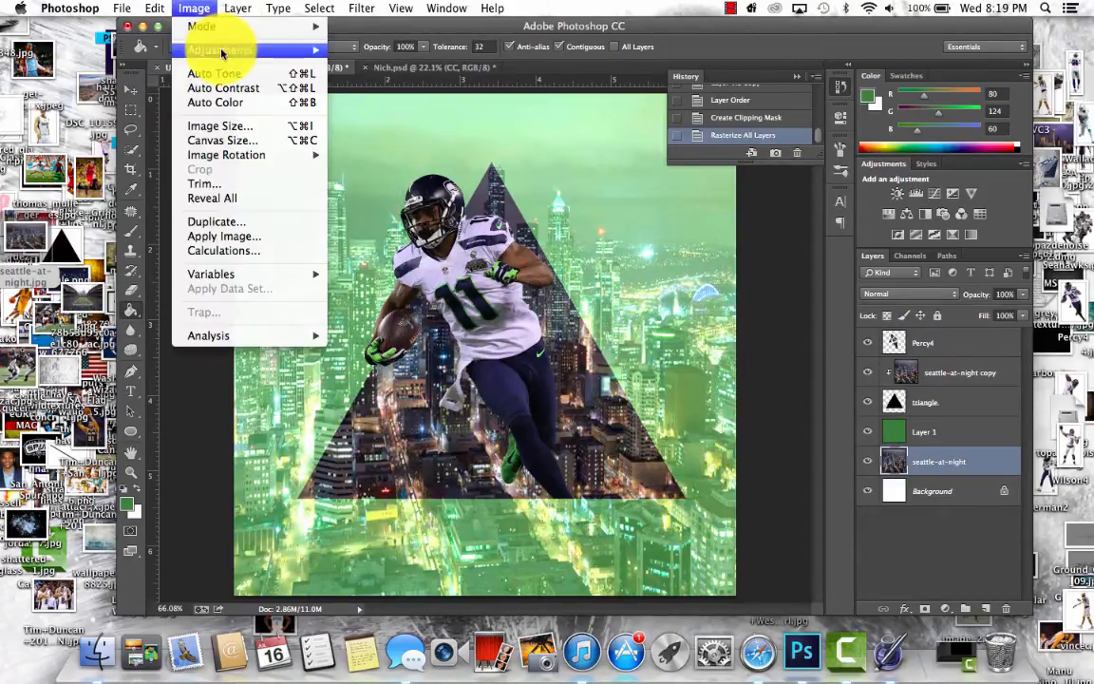
mouse_move(217, 50)
click(380, 347)
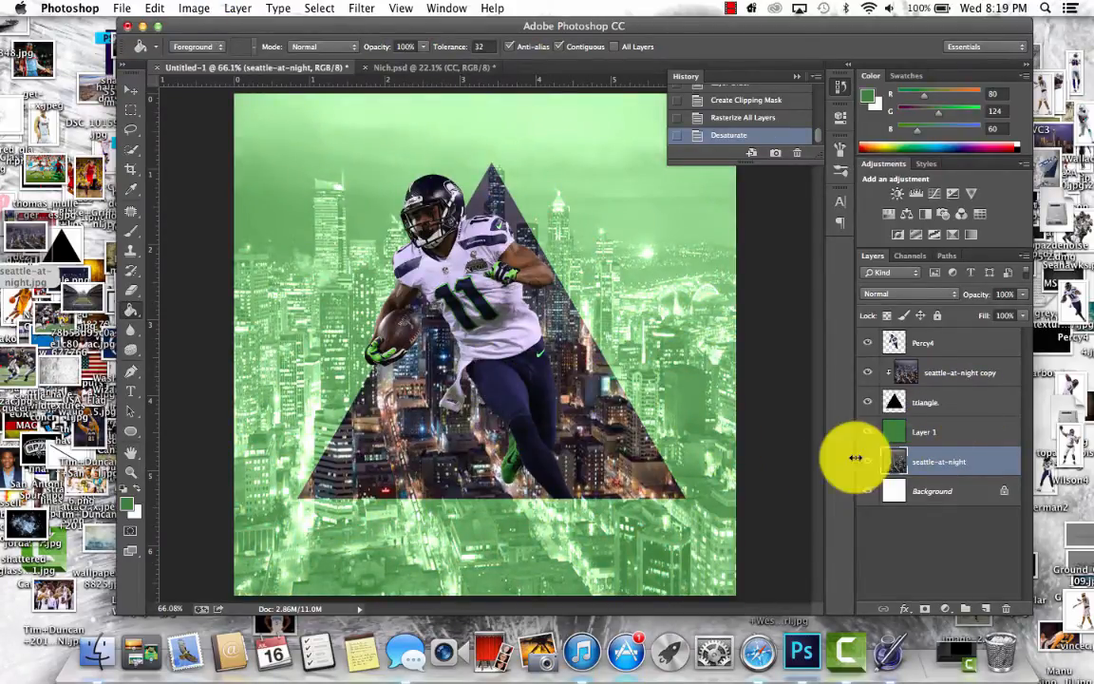
- Desaturate the seattle-at-night copy layer clipped to the triangle
click(952, 373)
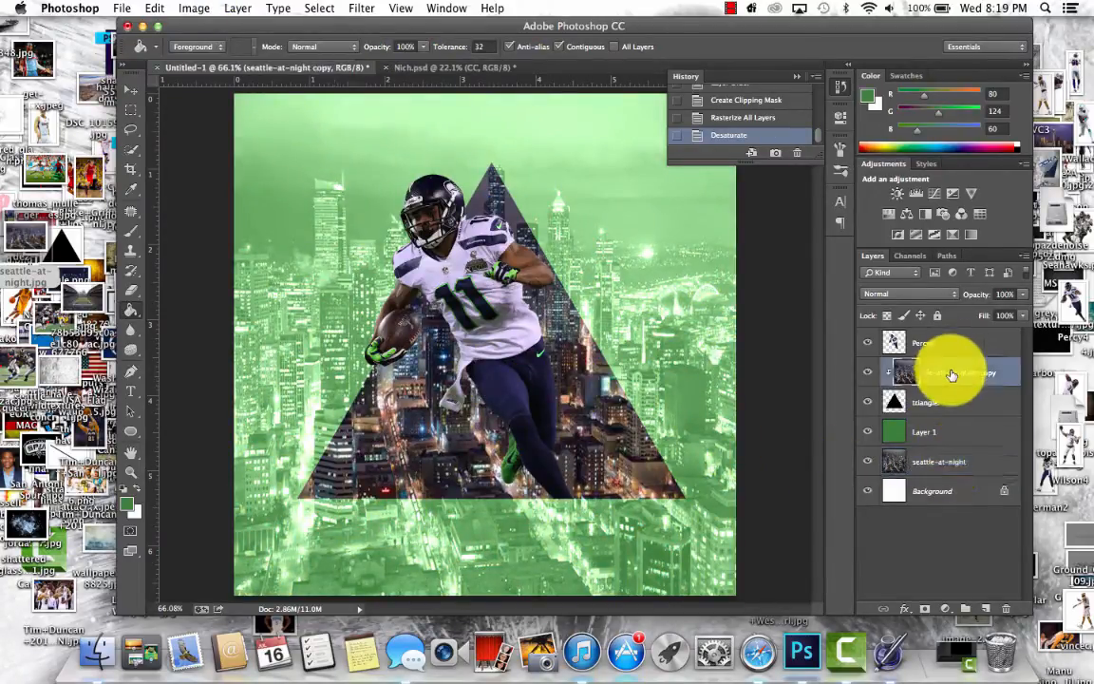
click(240, 7)
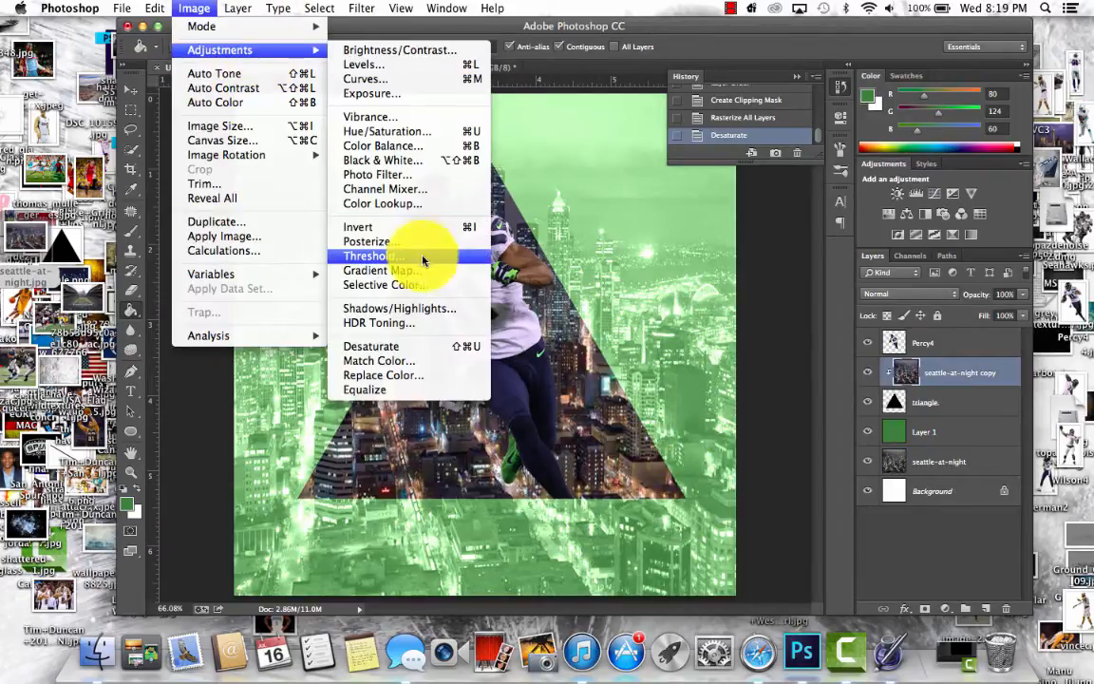
click(418, 347)
key(super+shift+u)
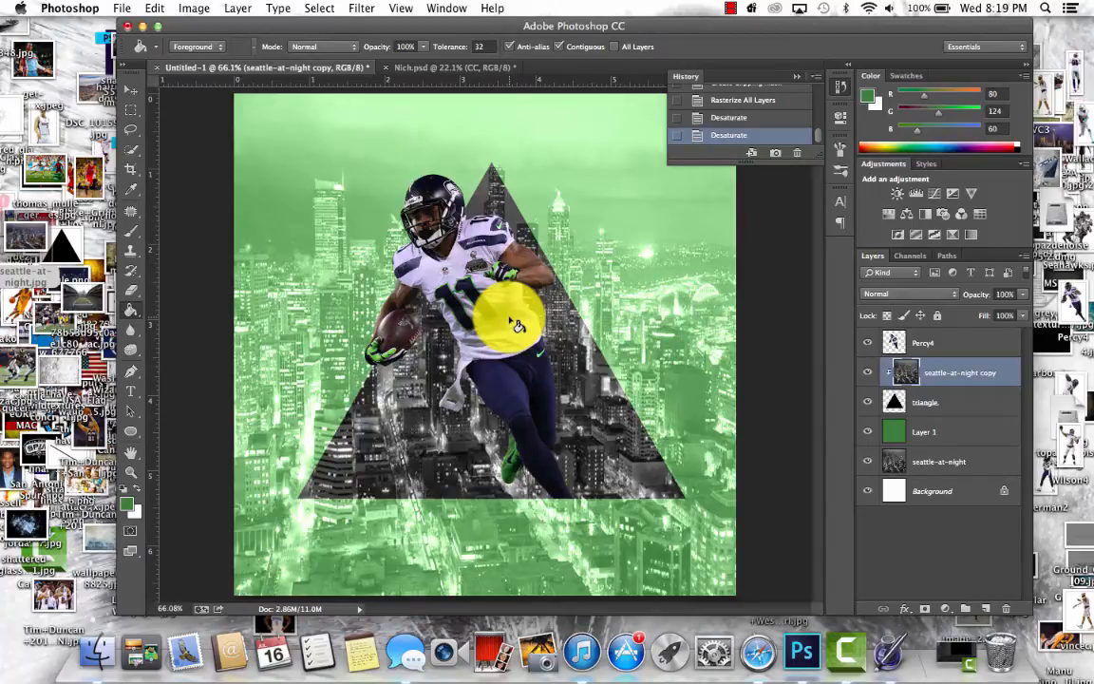
- Duplicate the Percy4 player layer and move the copy directly beneath the original
scroll(516, 326, up, 3)
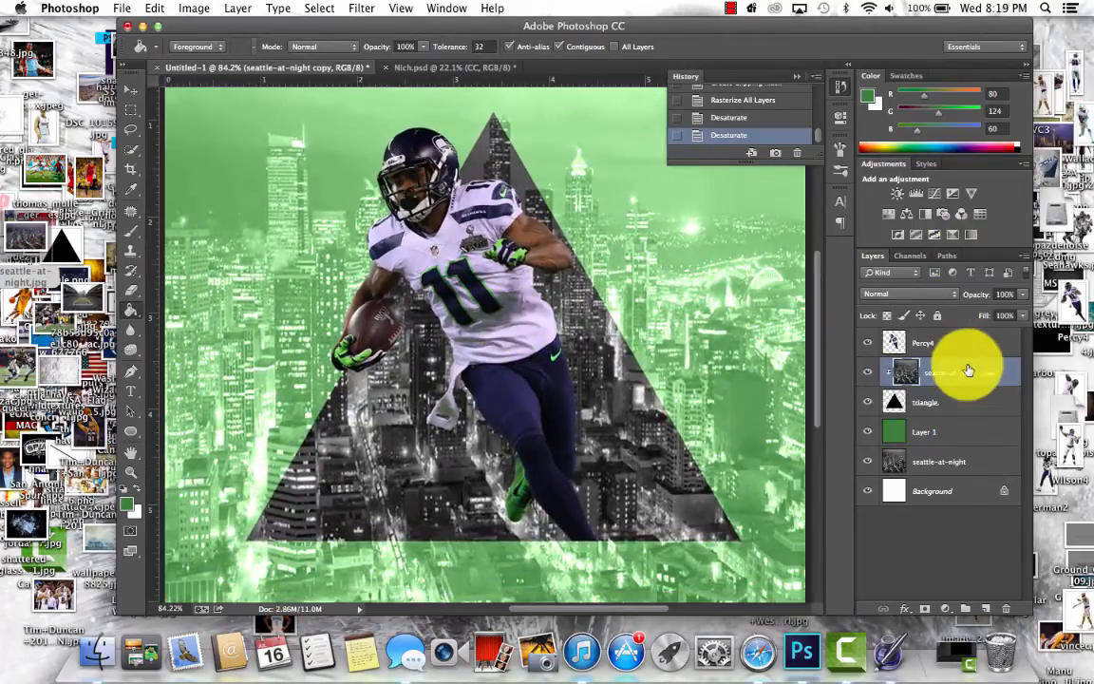
click(970, 345)
key(super+j)
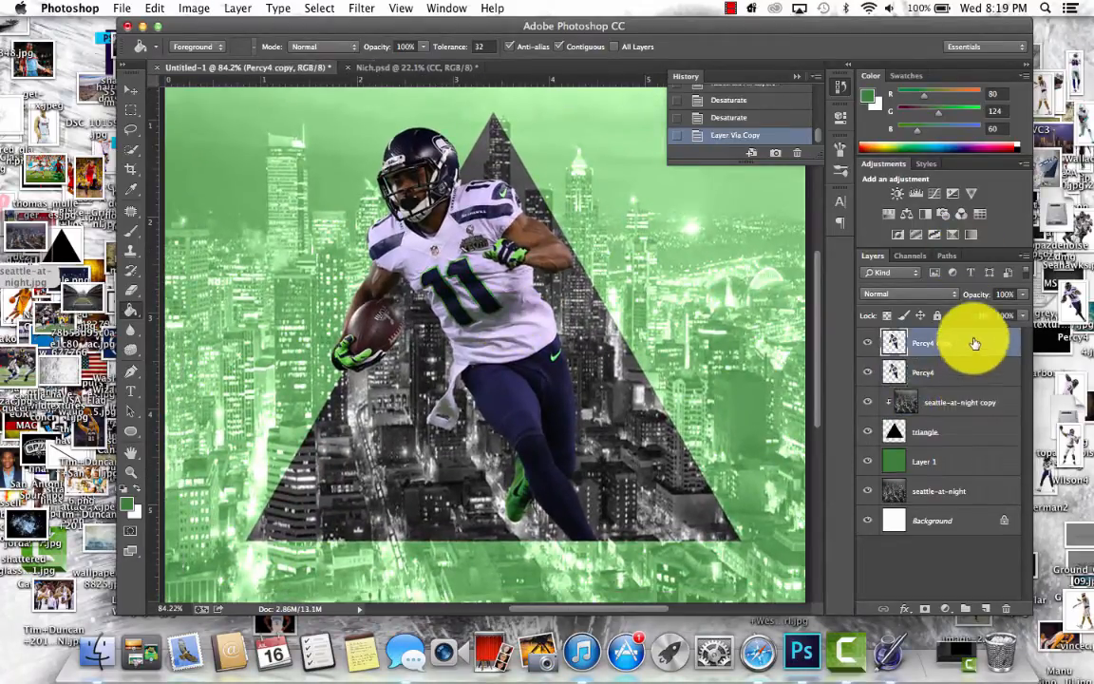
drag(974, 344, 955, 371)
key(super+j)
key(super+j)
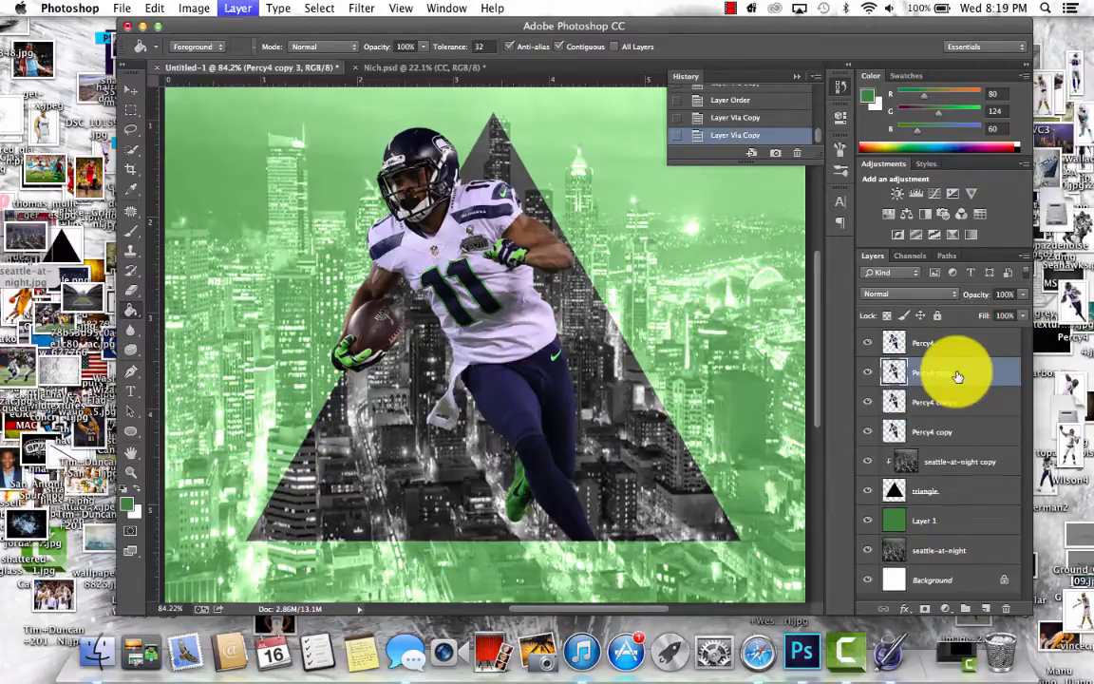
key(BackSpace)
key(BackSpace)
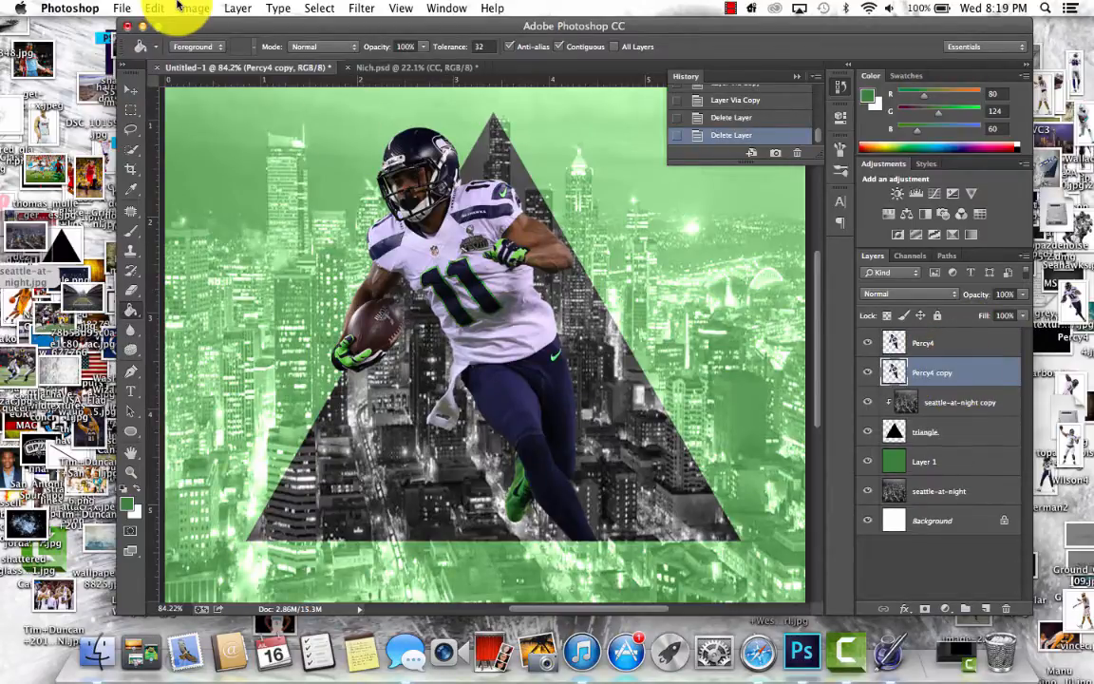
- Apply a Motion Blur with an angle of -13° and a distance of 119 pixels to the Percy4 copy layer
click(319, 8)
mouse_move(359, 8)
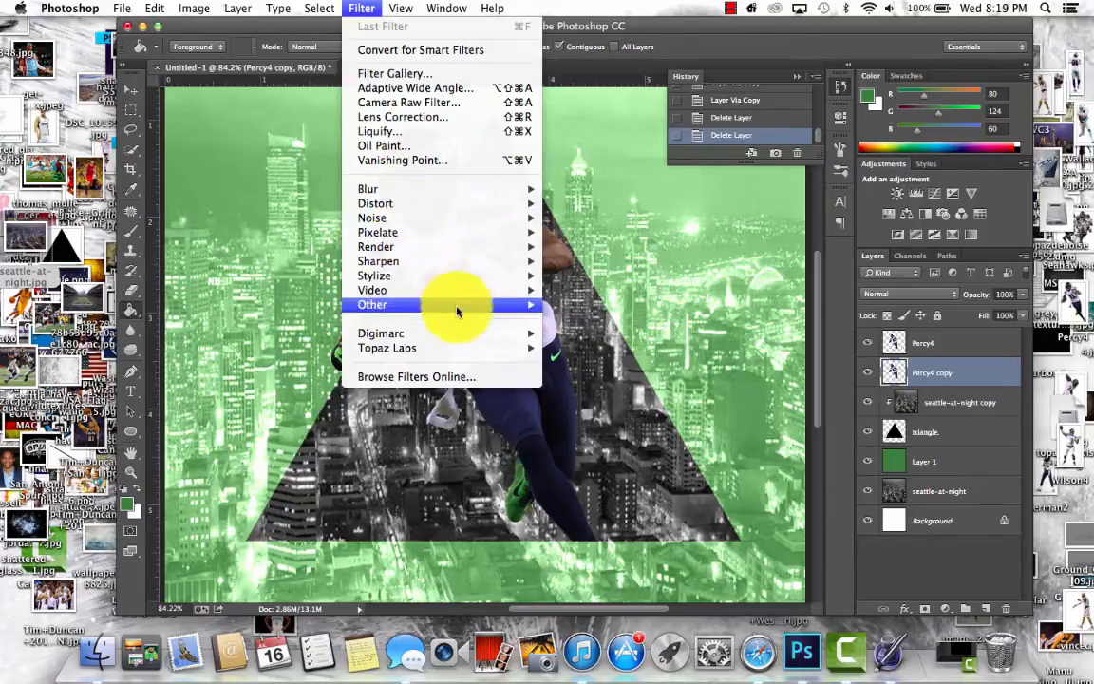
mouse_move(432, 203)
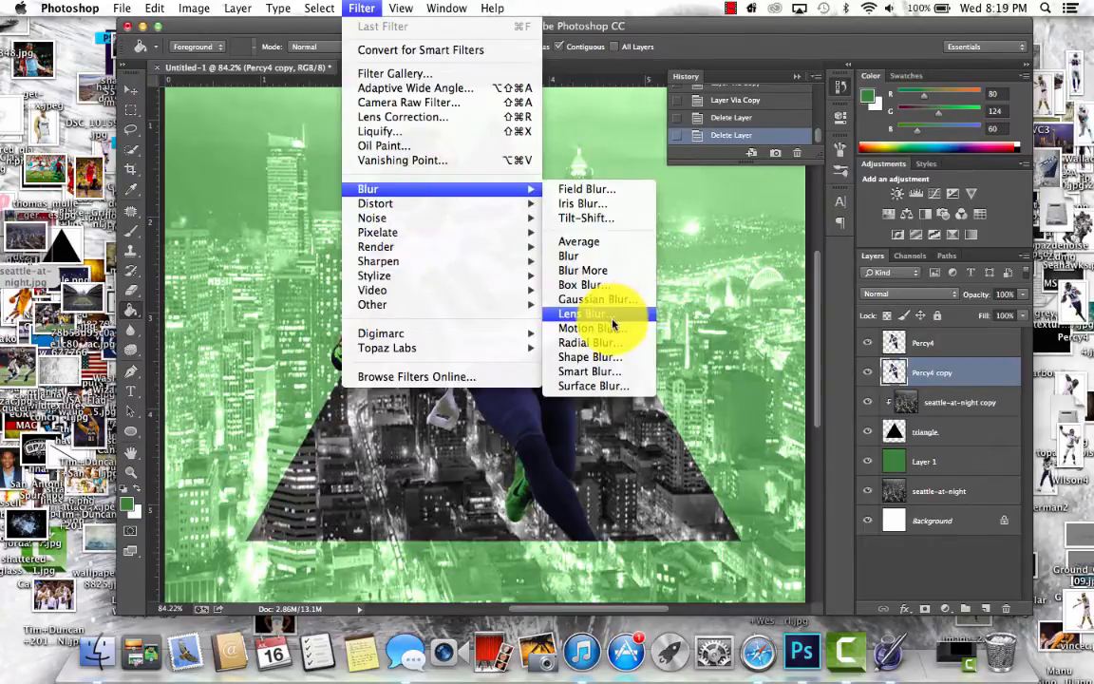
click(613, 328)
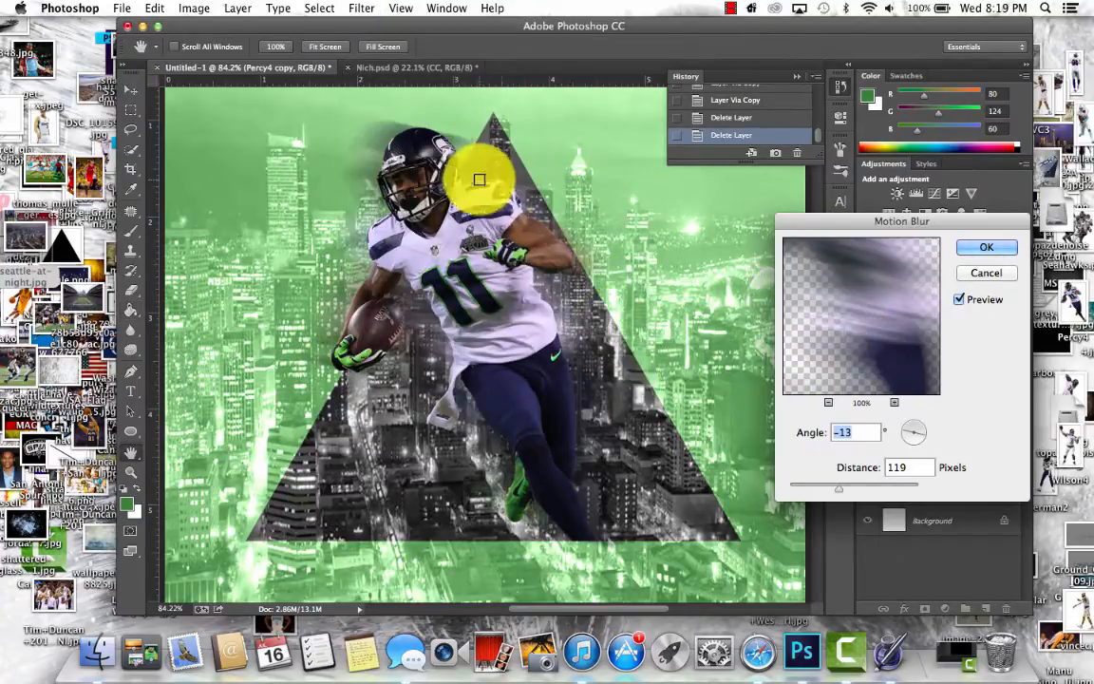
click(983, 247)
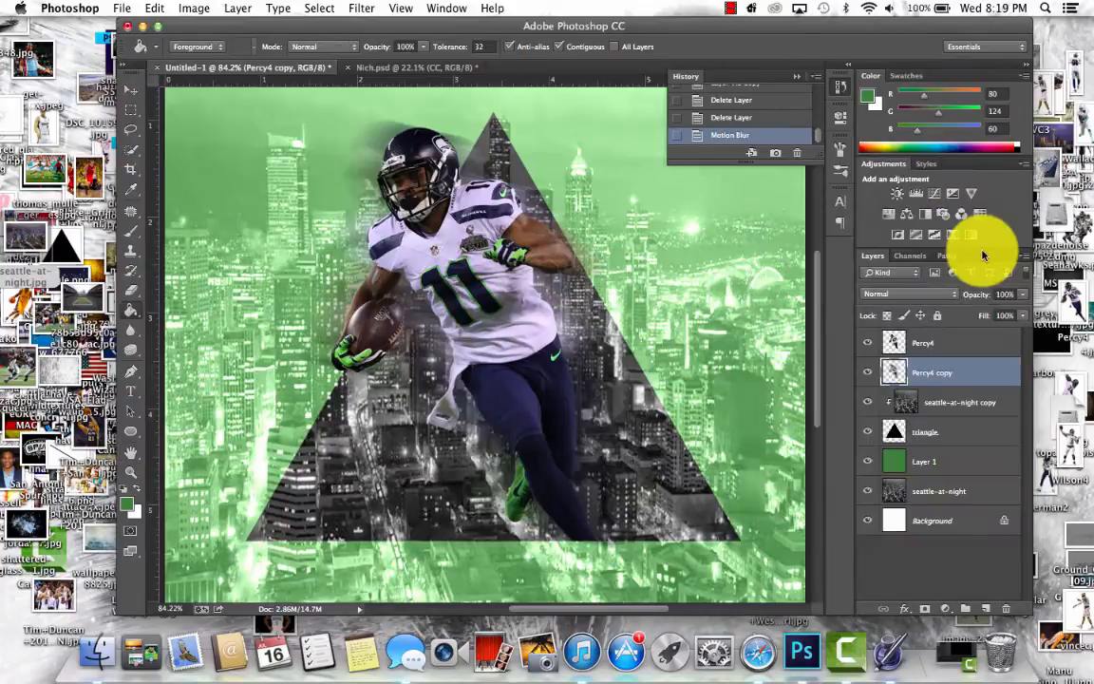
- Clip the blurred Percy4 copy to the triangle, then duplicate it and clip the duplicate to the triangle as well
alt+click(946, 384)
alt+click(946, 384)
alt+click(946, 384)
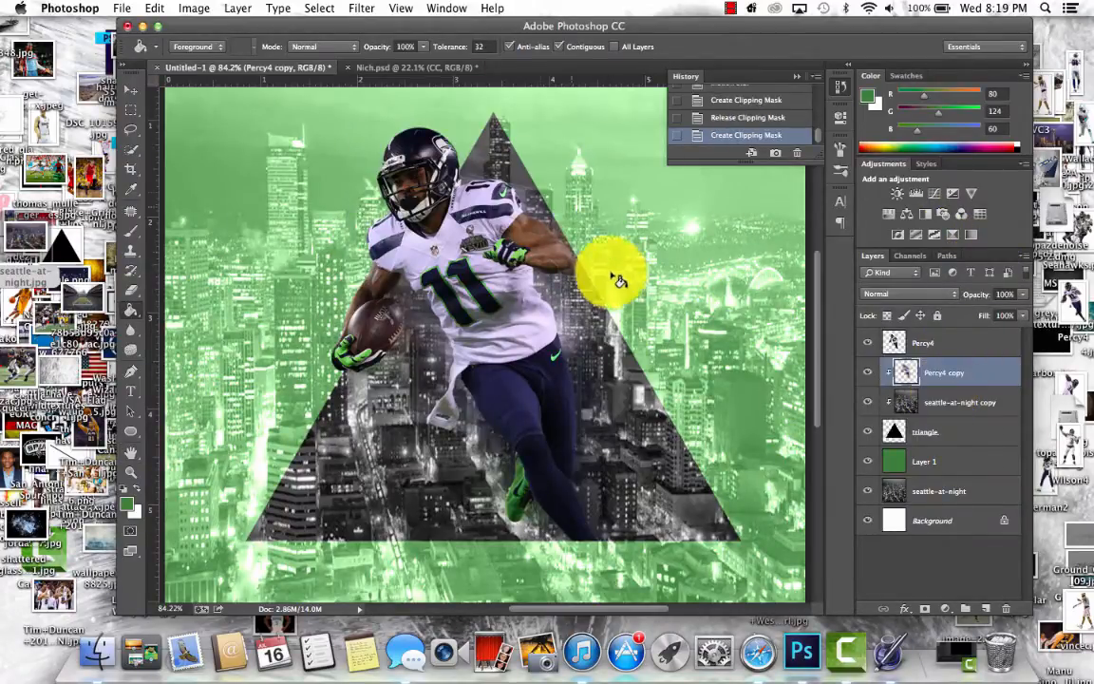
key(ctrl+j)
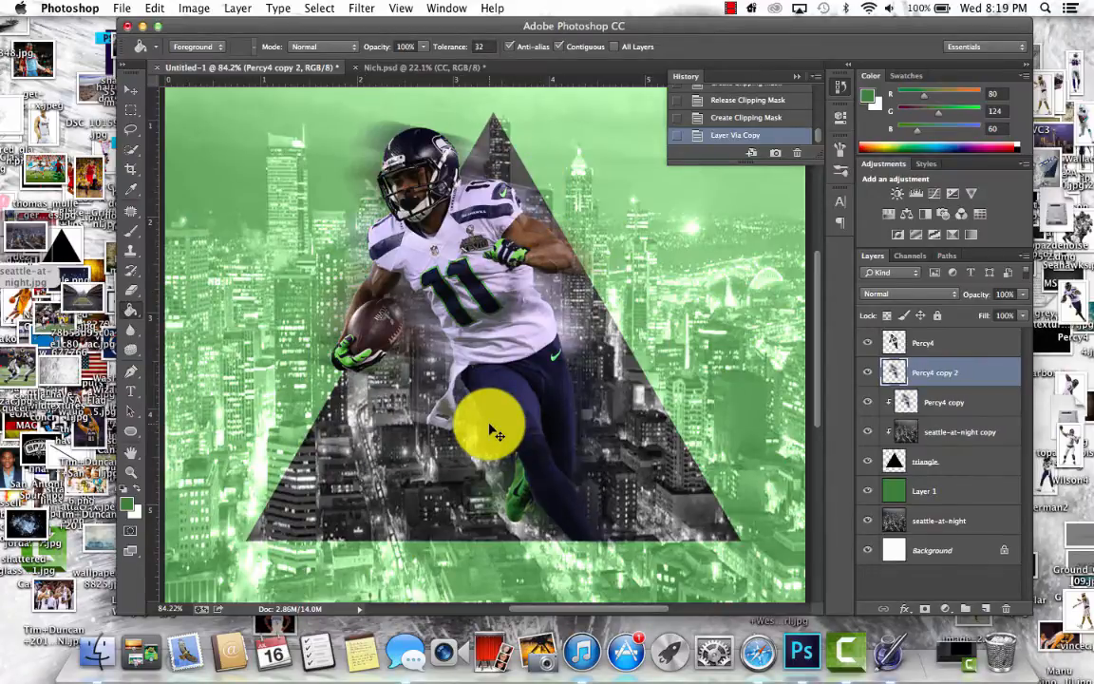
alt+click(947, 382)
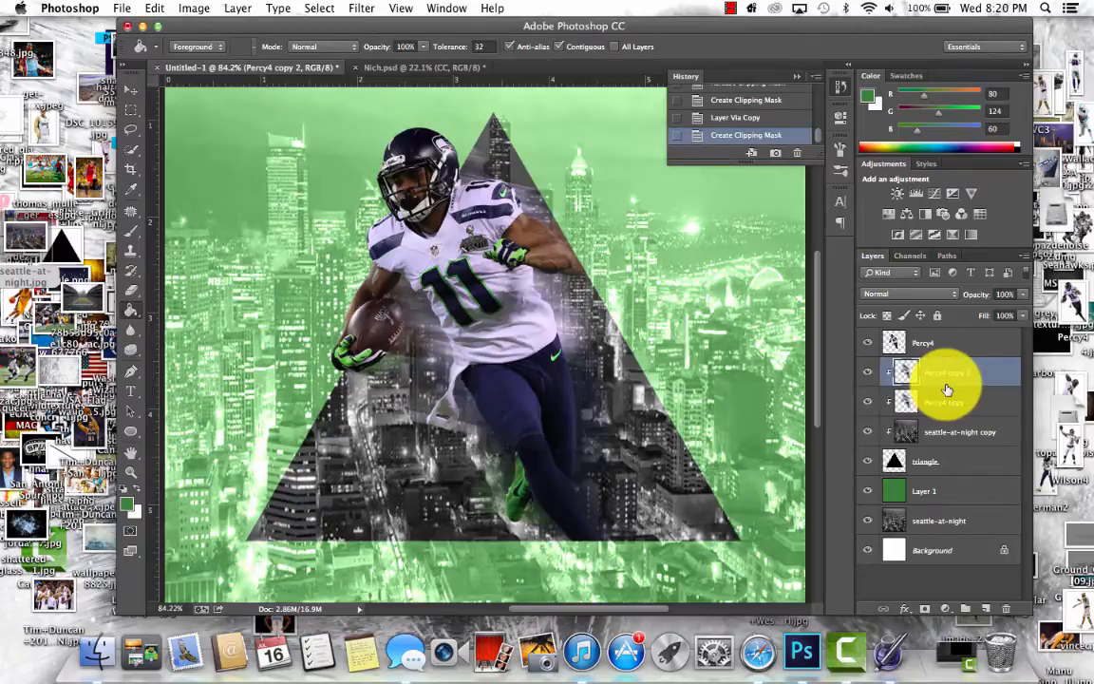
- Start a text line below the triangle in the Movie Letters font and set its size to 60 pt
scroll(441, 309, down, 3)
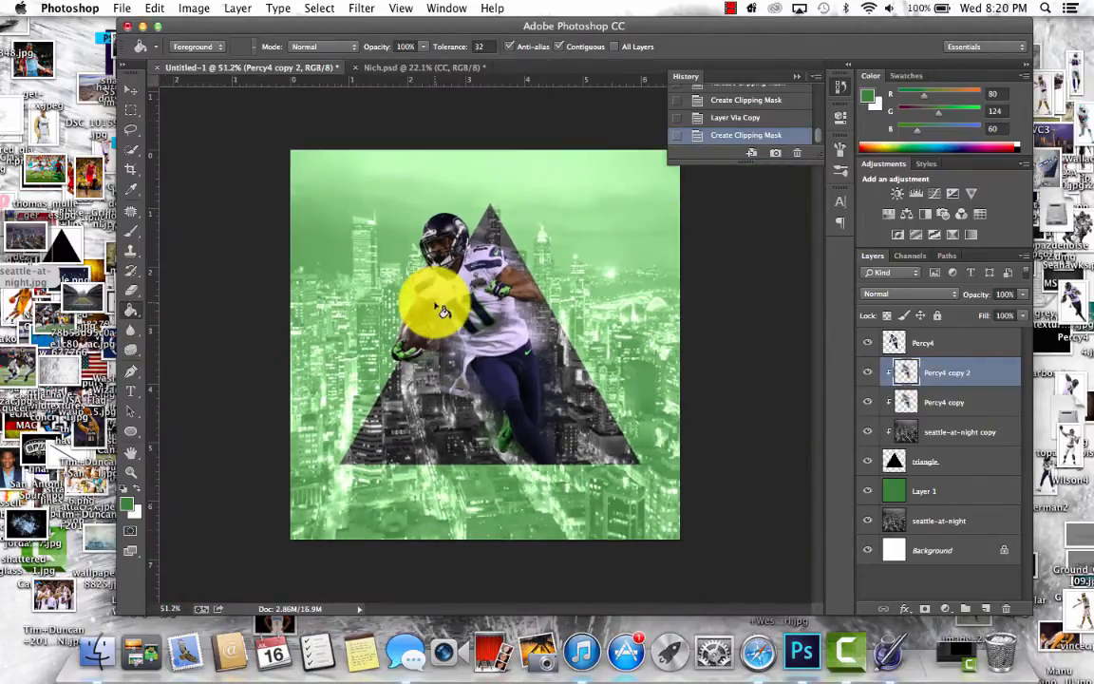
scroll(441, 308, up, 2)
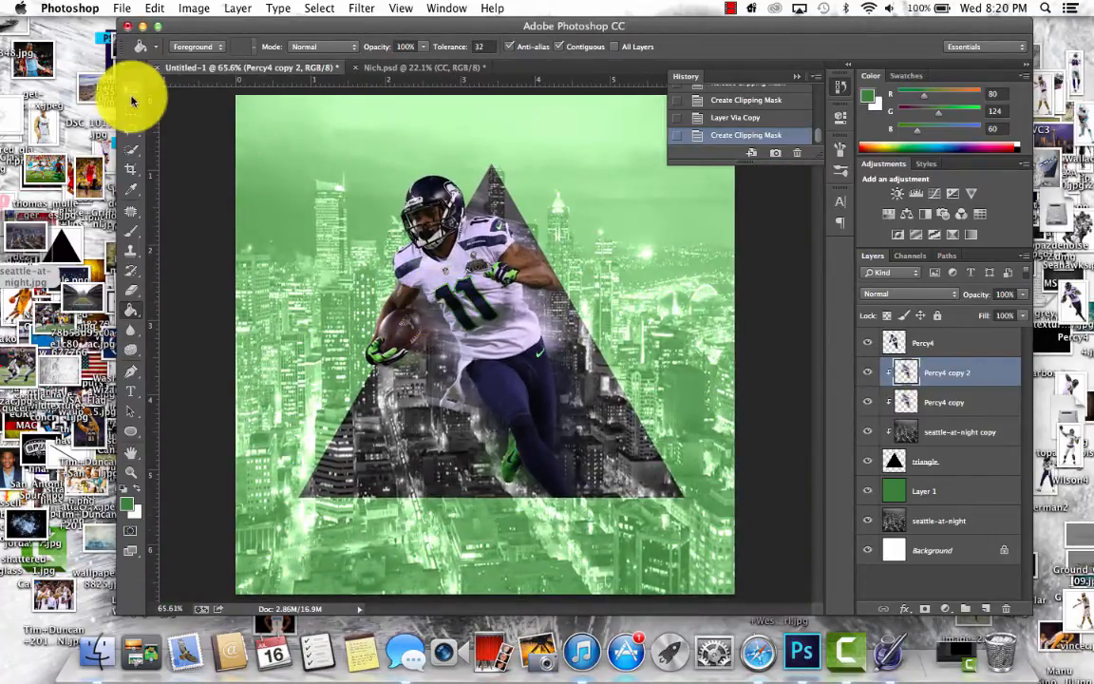
click(131, 391)
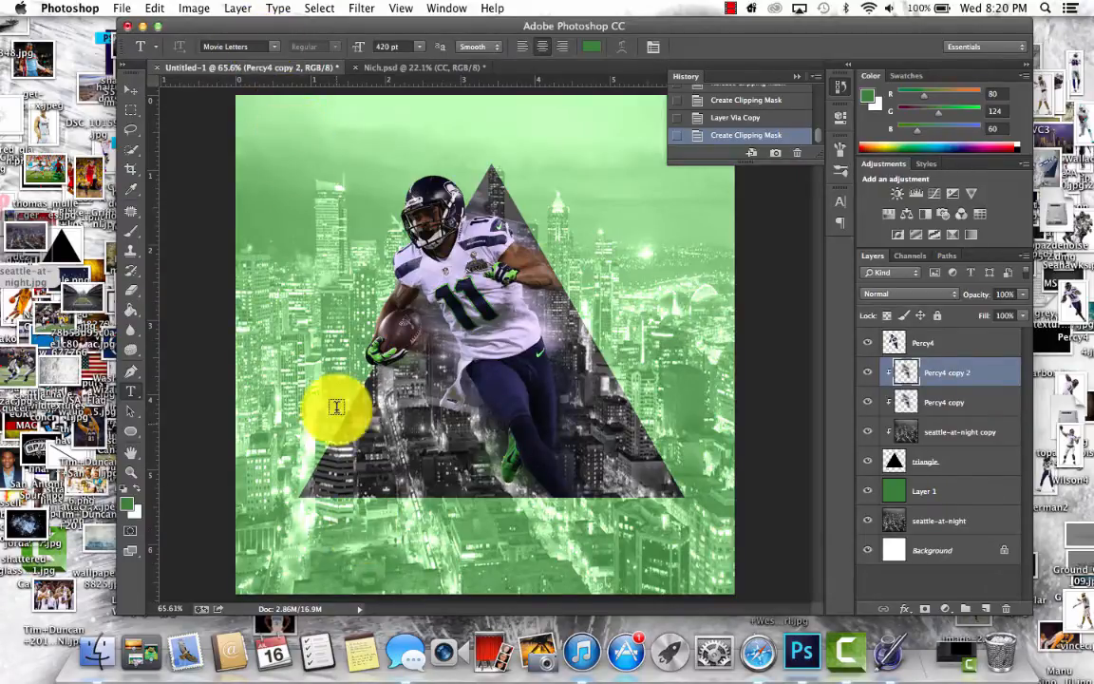
click(330, 547)
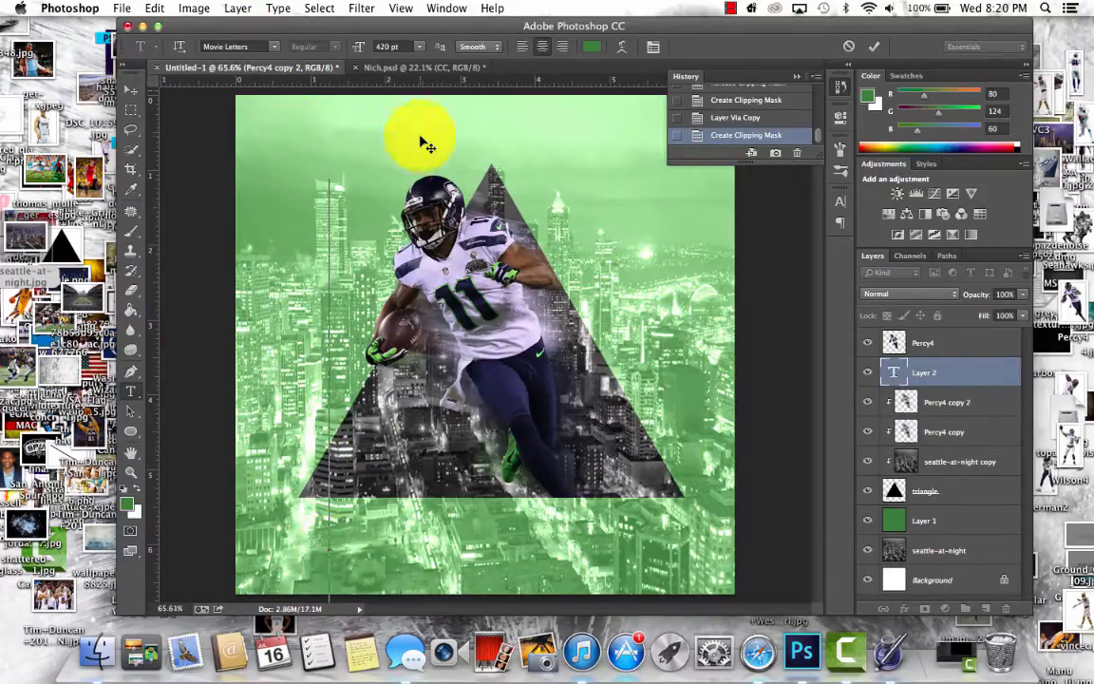
drag(393, 45, 368, 44)
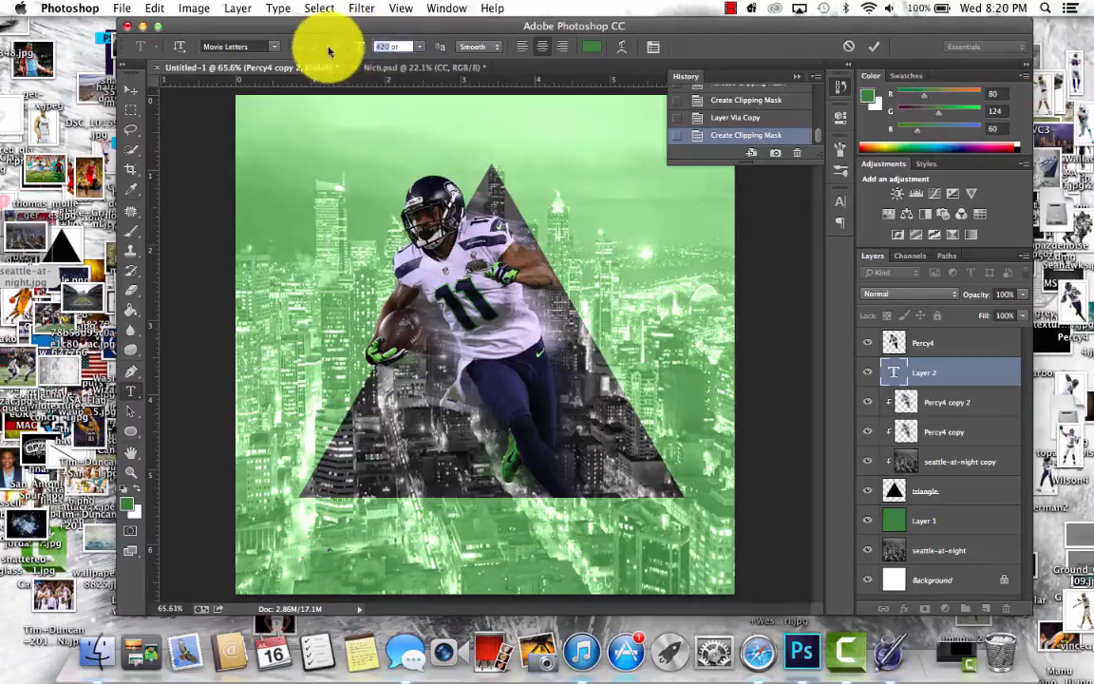
key(BackSpace)
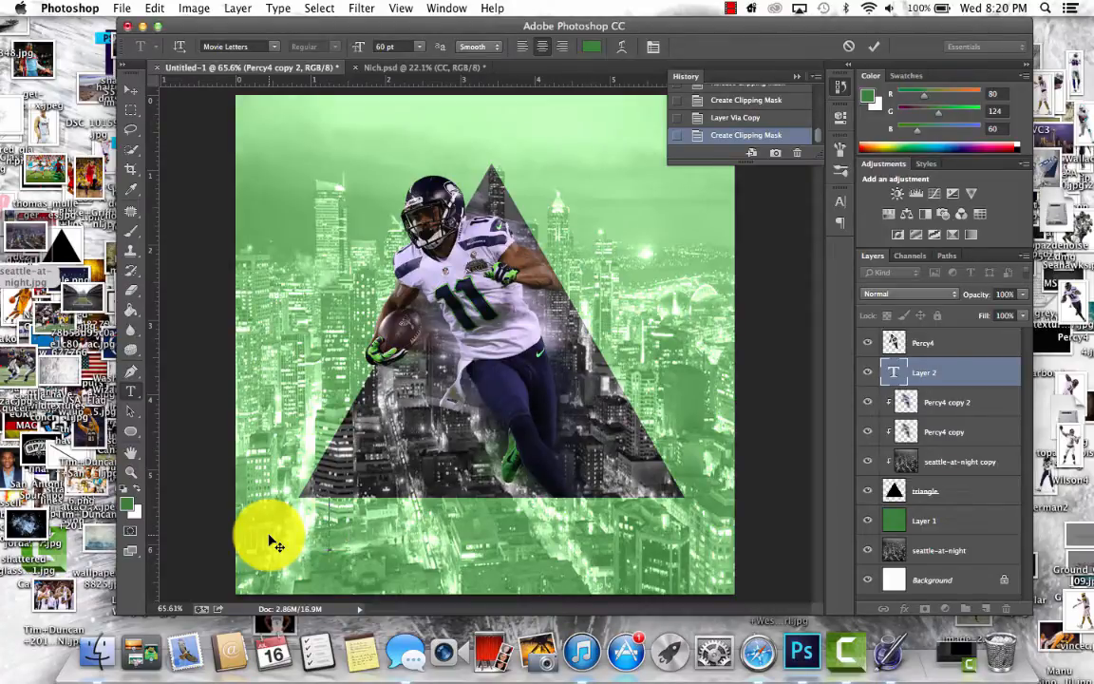
- Set the text colour to mid grey, RGB 135, 135, 135, and enter the text "percy harvin"
click(867, 96)
click(582, 263)
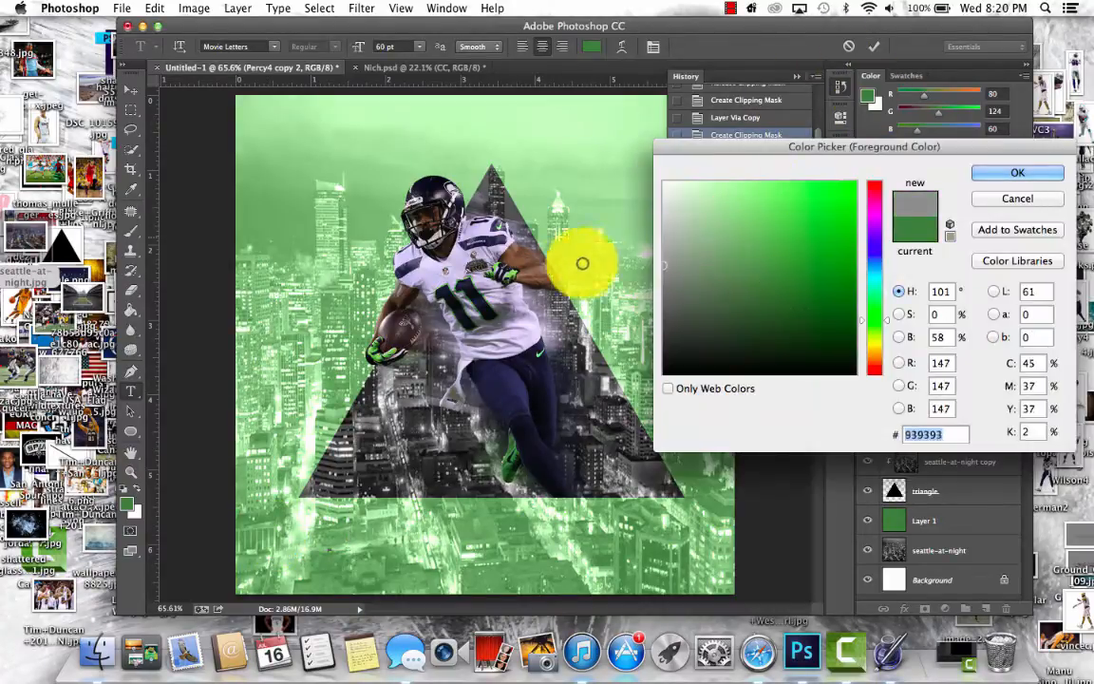
click(987, 172)
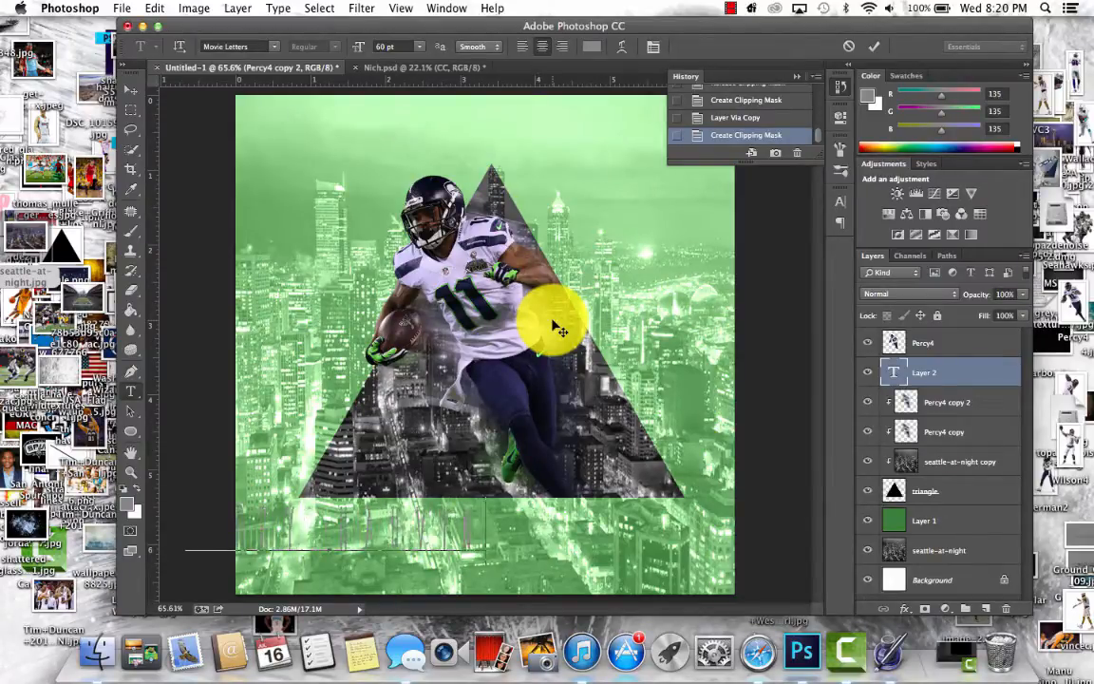
- Move the text line to the right so it sits beneath the triangle's base, and commit the text
drag(561, 375, 718, 381)
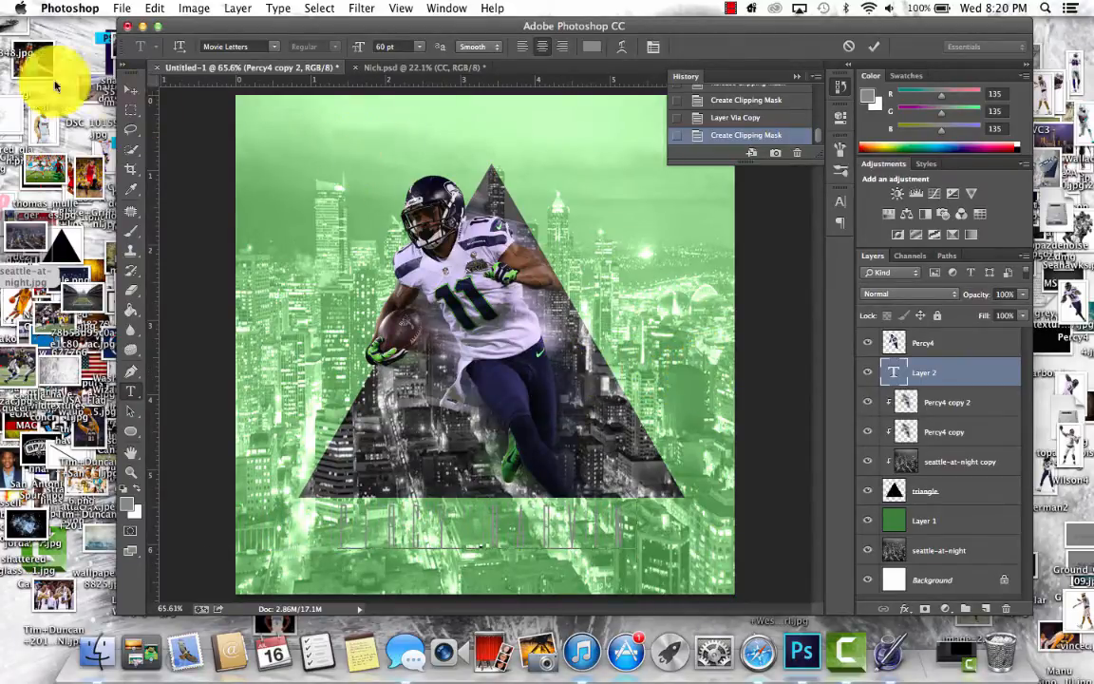
click(130, 90)
drag(499, 393, 500, 393)
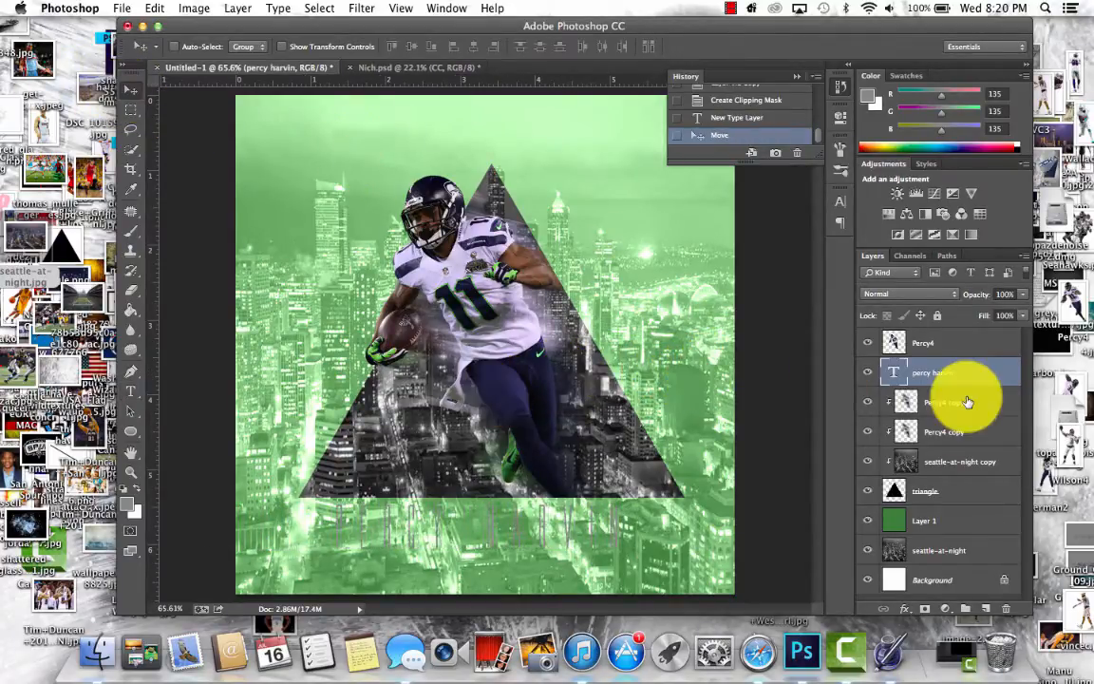
- Apply a default Drop Shadow and a dark grey Color Overlay, hex 333333, to the percy harvin text layer
double_click(972, 371)
click(670, 460)
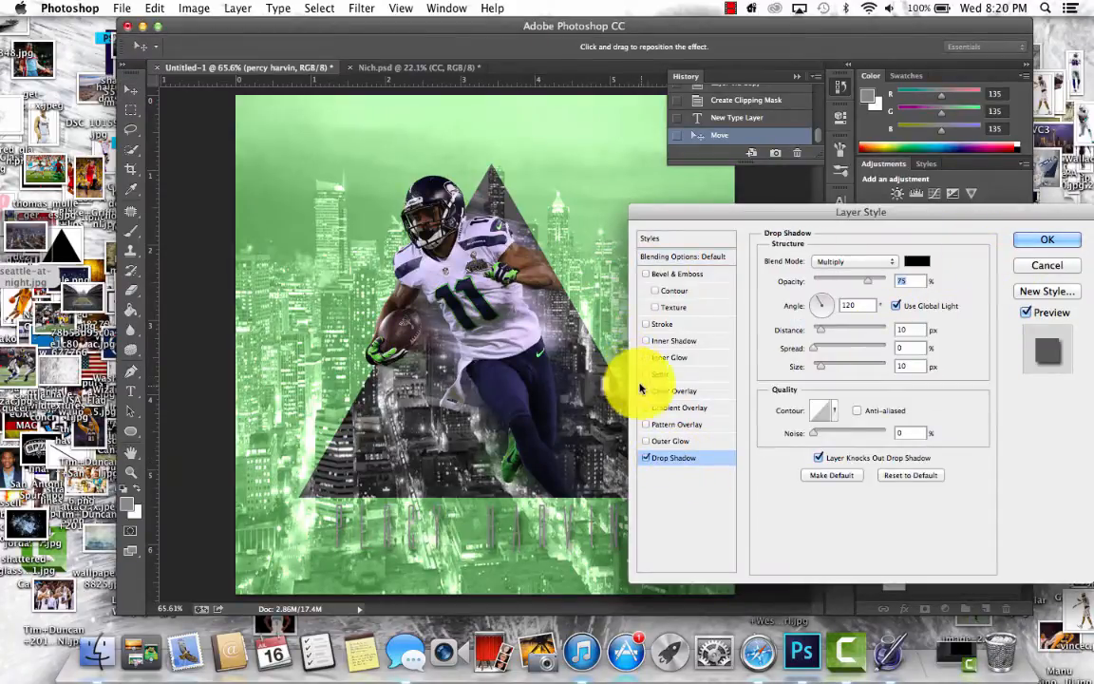
click(670, 390)
click(916, 261)
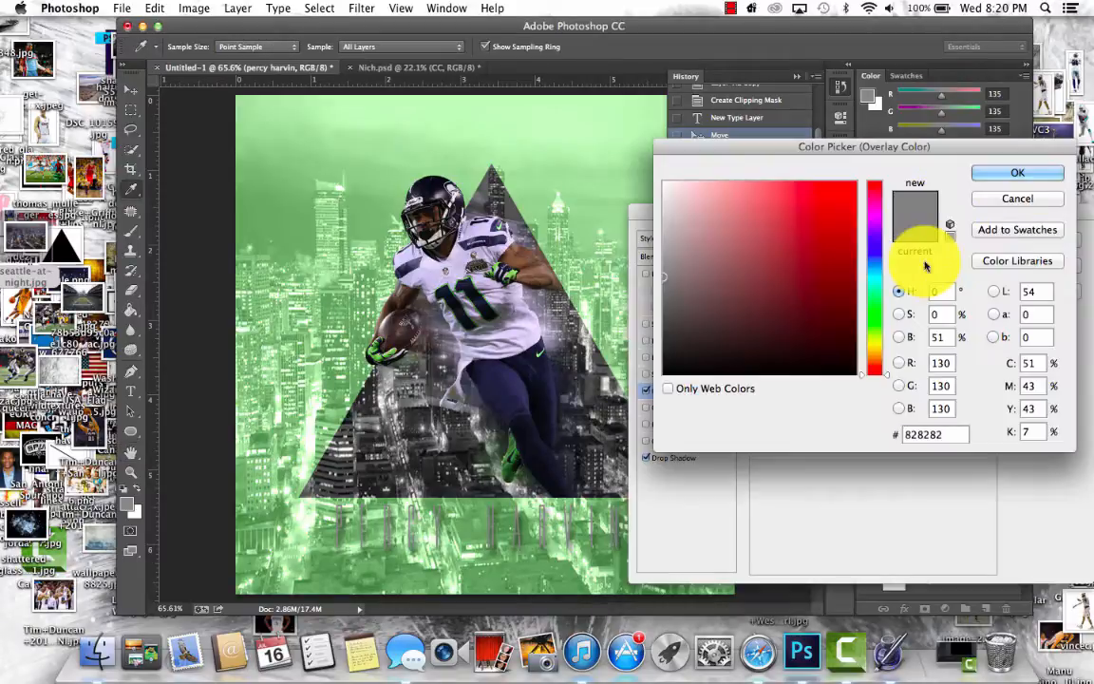
drag(703, 334, 633, 330)
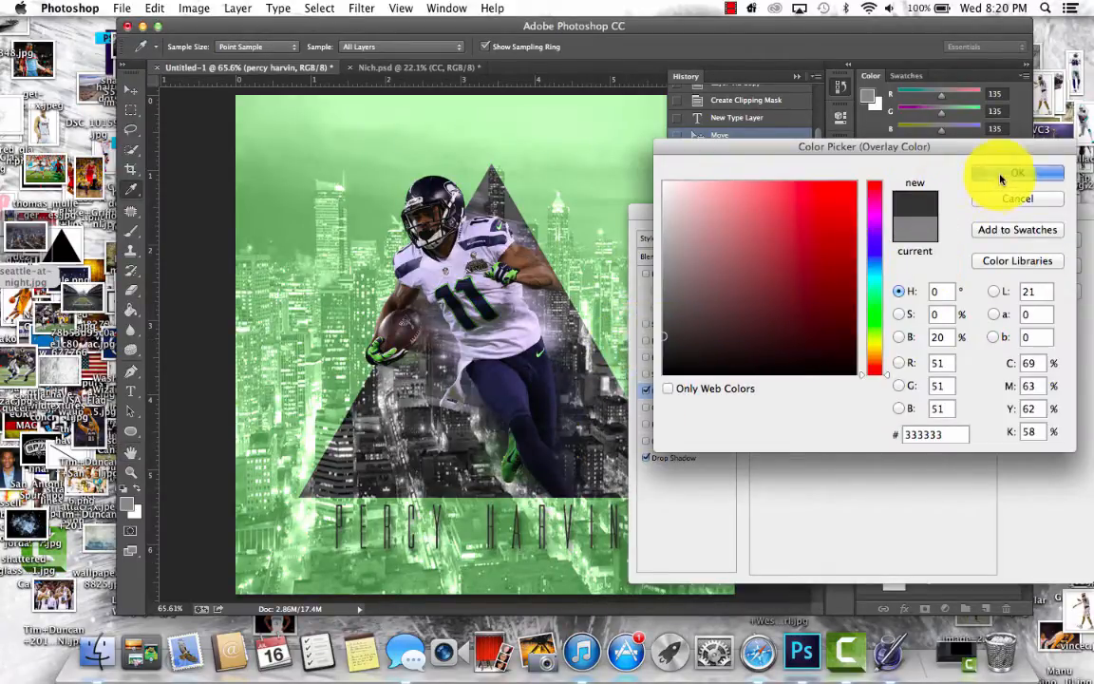
click(1005, 173)
click(1031, 236)
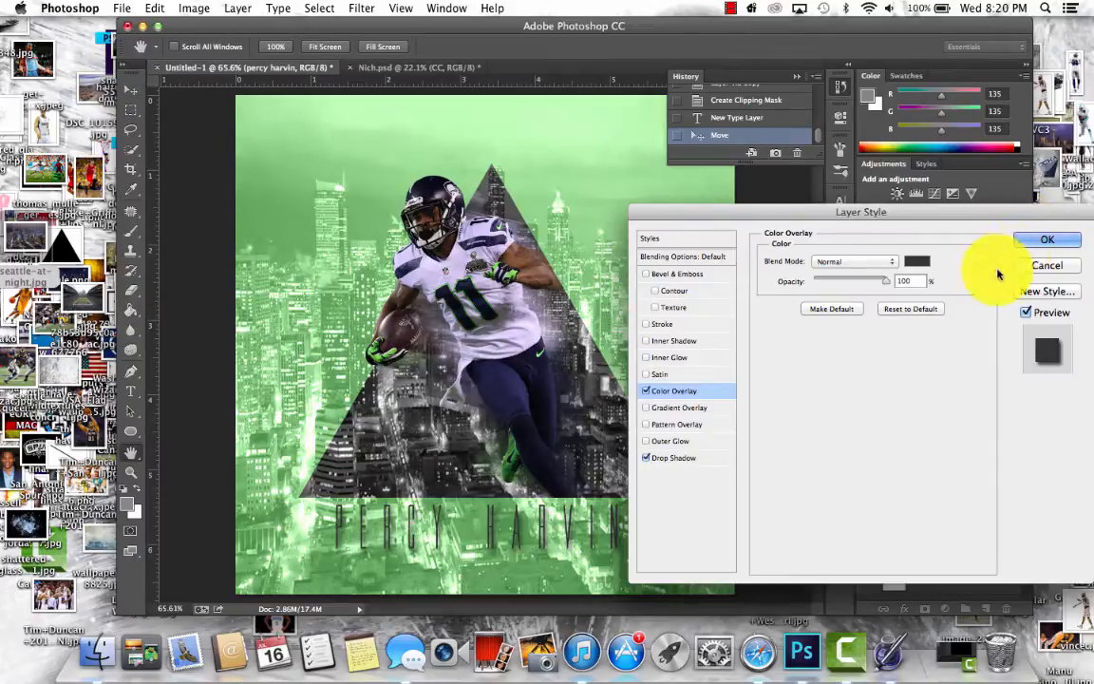
click(1037, 238)
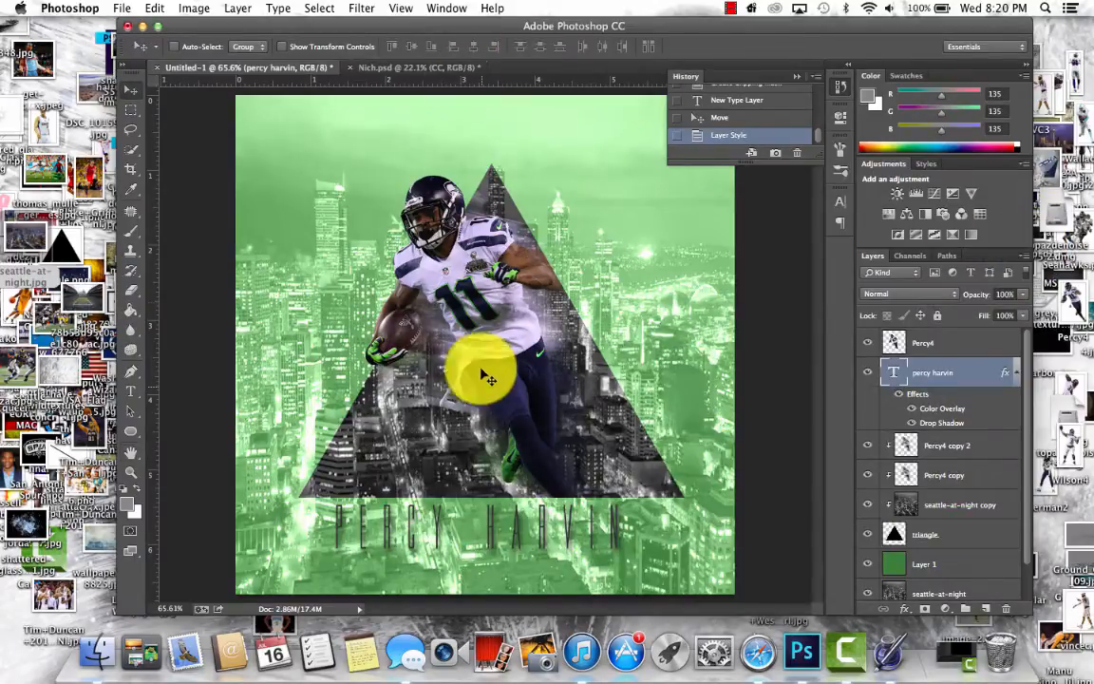
- Shift the percy harvin text slightly right and down so it is centred beneath the triangle
drag(484, 384, 494, 394)
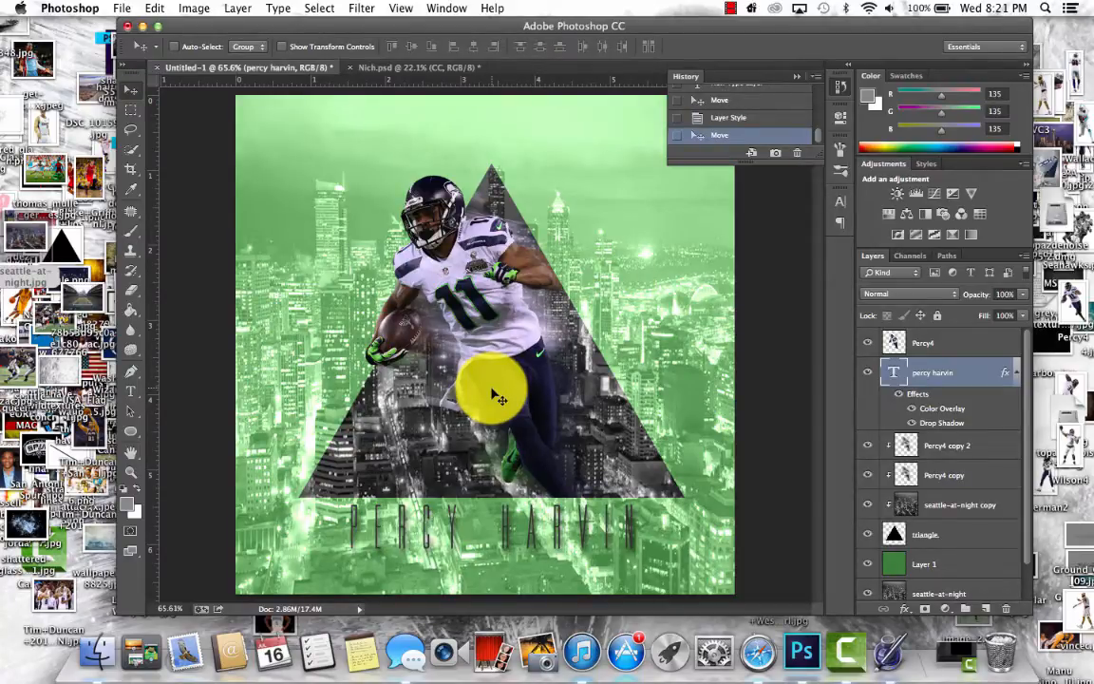
drag(492, 396, 497, 406)
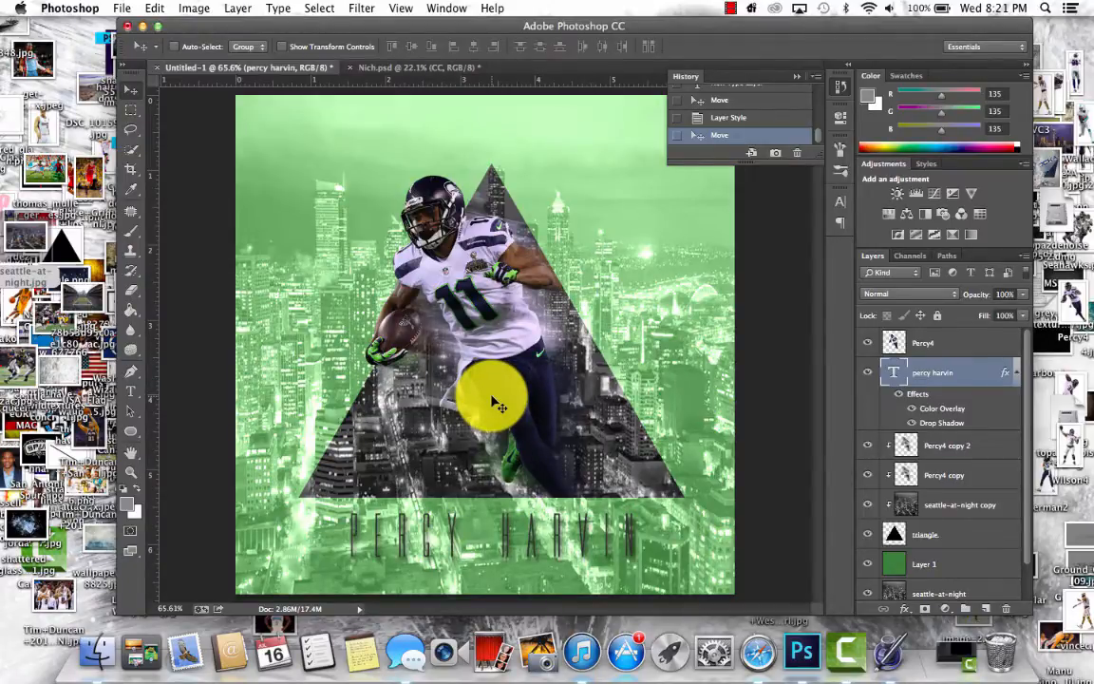
- Try a duplicate of the Percy4 player layer in Overlay blend mode, and delete the duplicate
click(955, 343)
key(super+j)
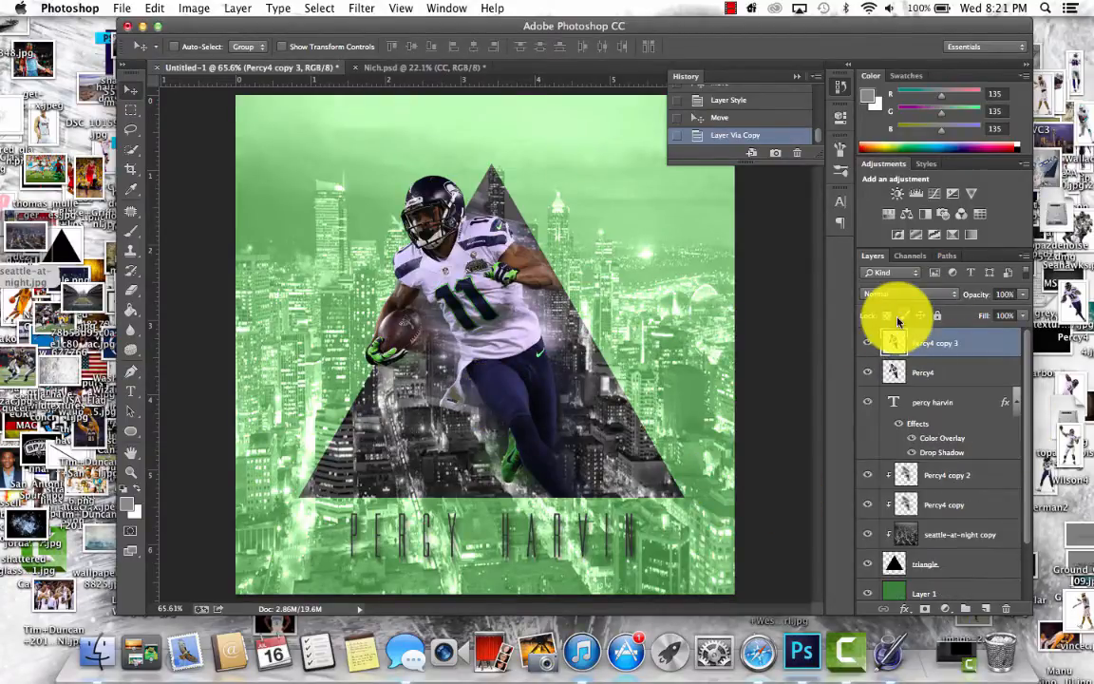
click(902, 294)
key(Escape)
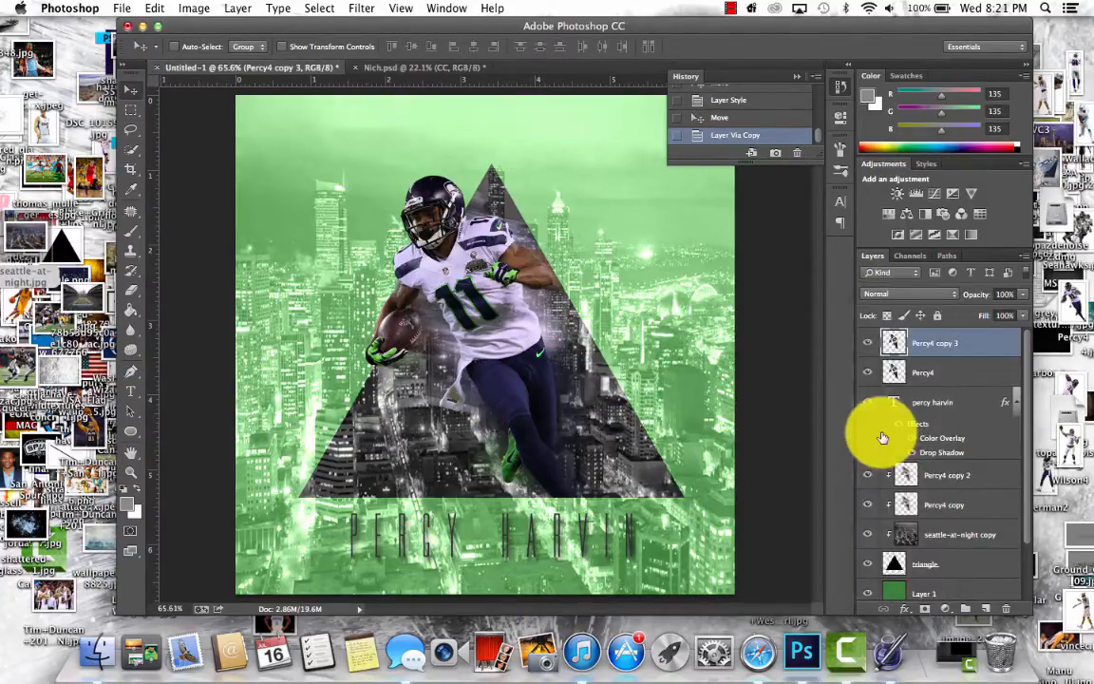
click(882, 294)
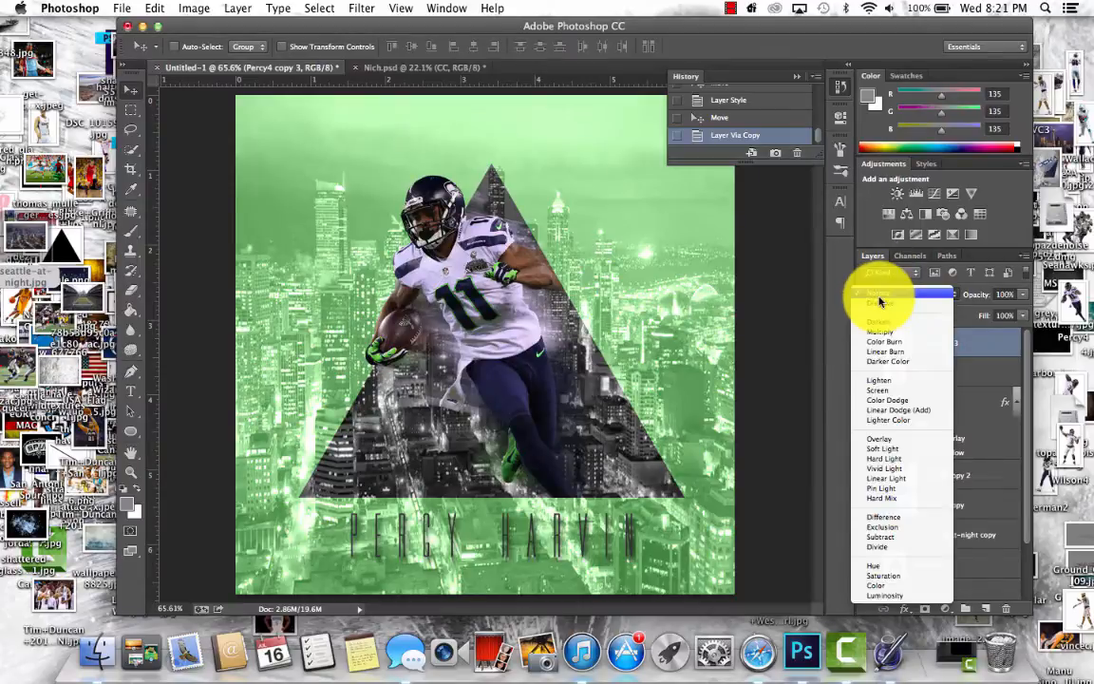
click(888, 443)
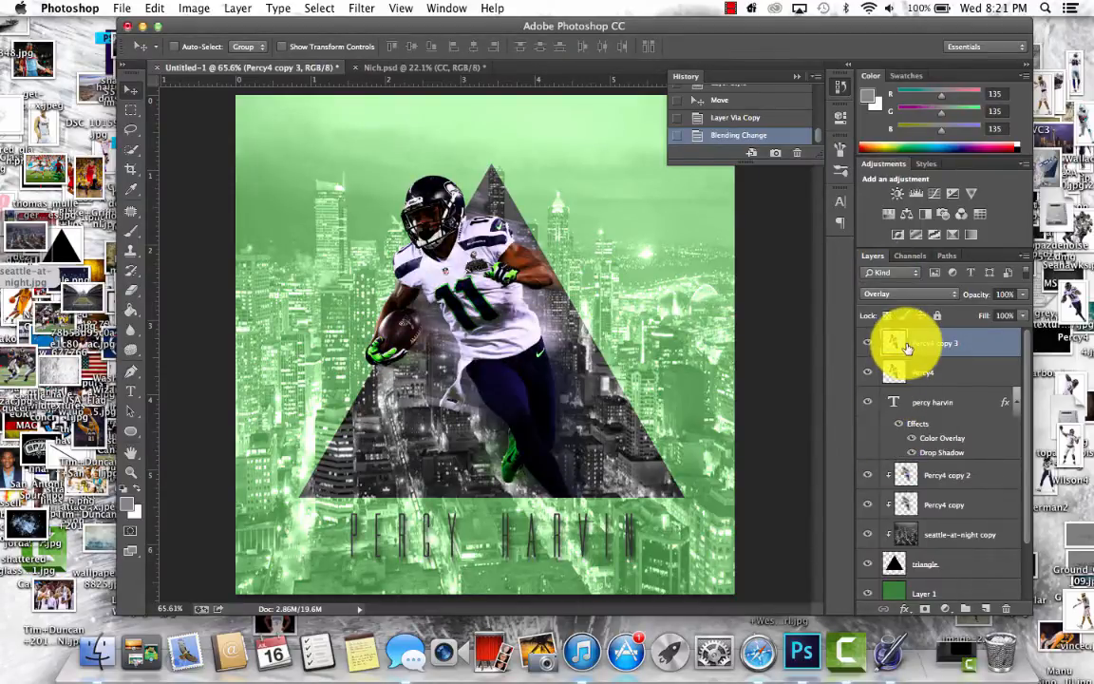
key(BackSpace)
- Apply a Shadows/Highlights adjustment to the Percy4 player layer with Shadows at 52% and Highlights at 0%
click(193, 7)
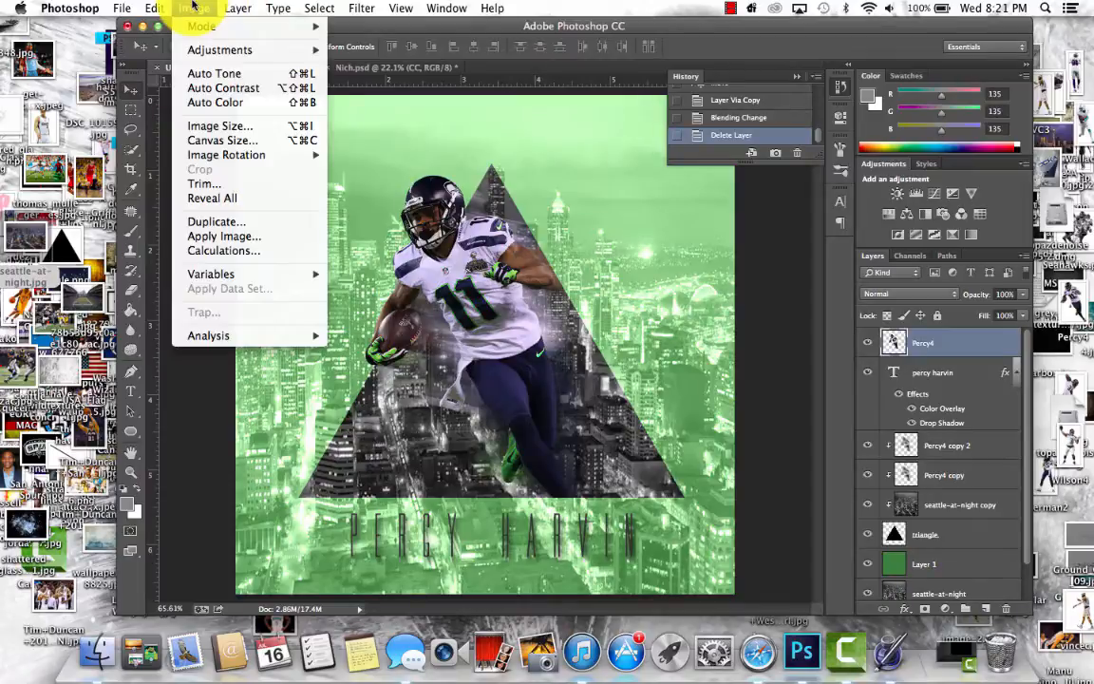
mouse_move(244, 8)
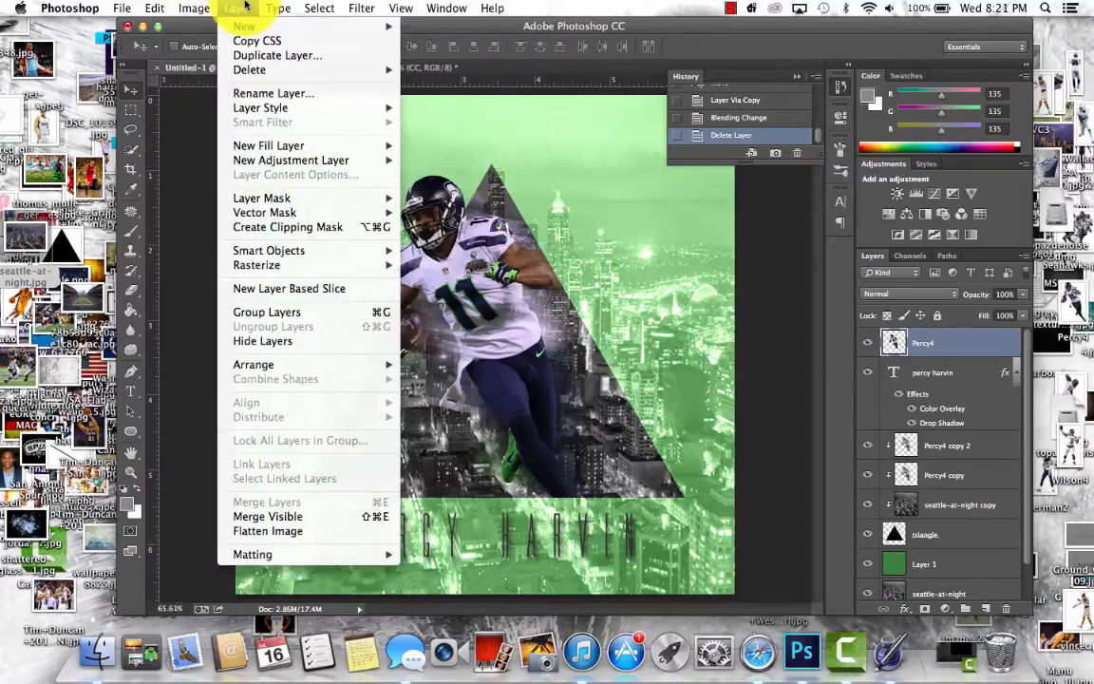
mouse_move(361, 8)
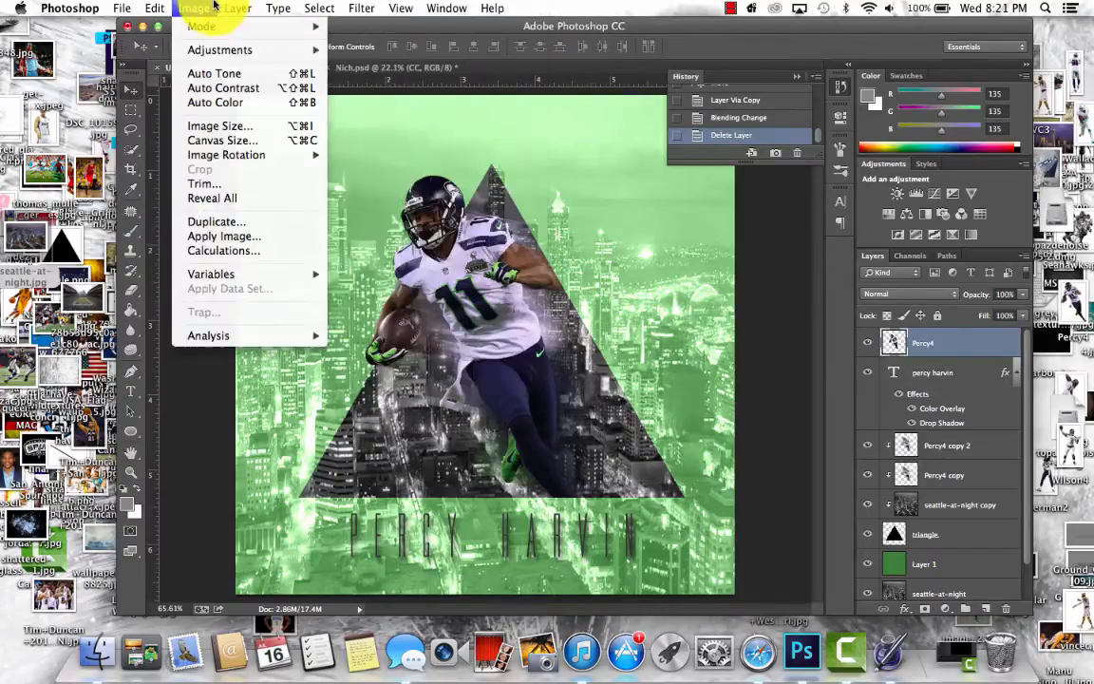
mouse_move(251, 50)
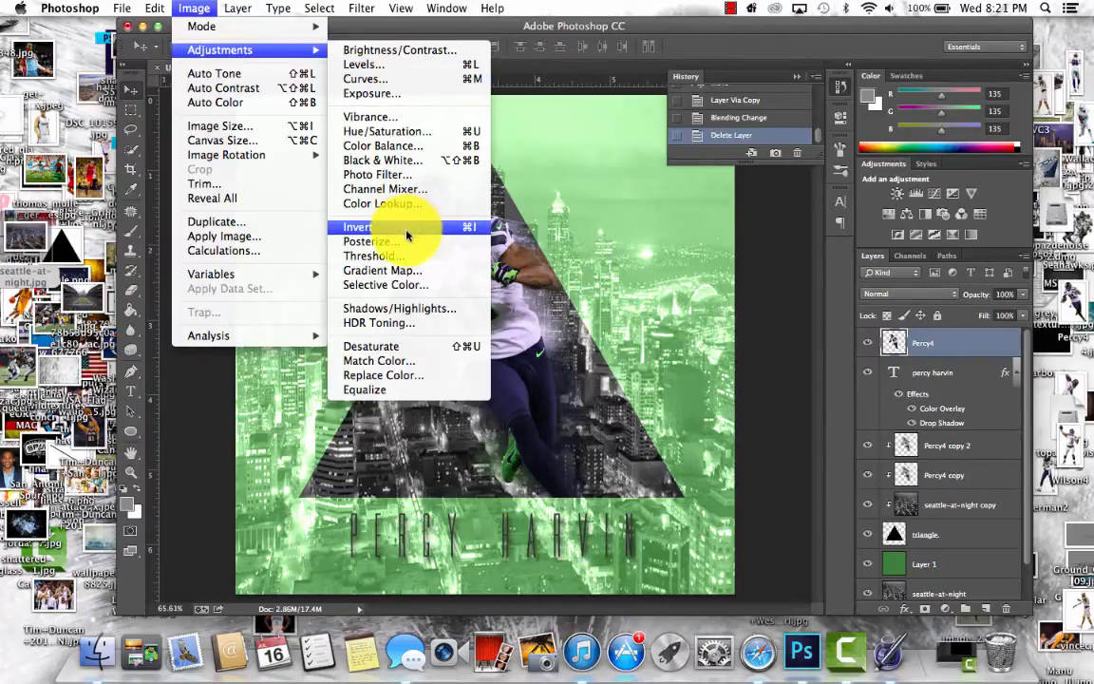
click(403, 308)
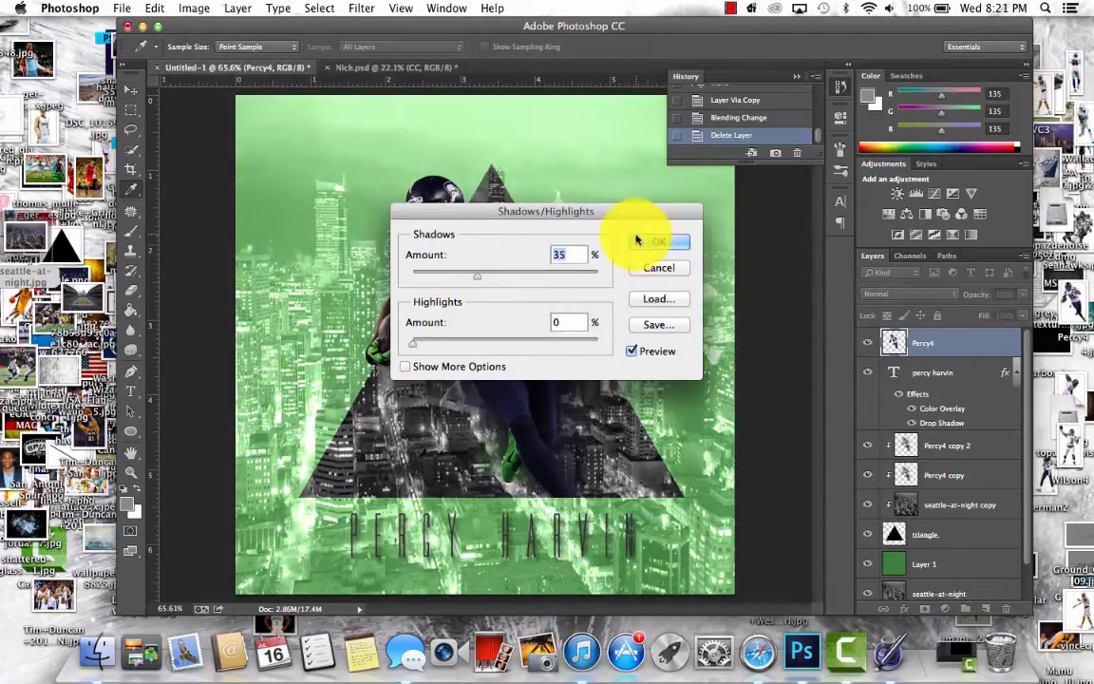
drag(474, 277, 530, 278)
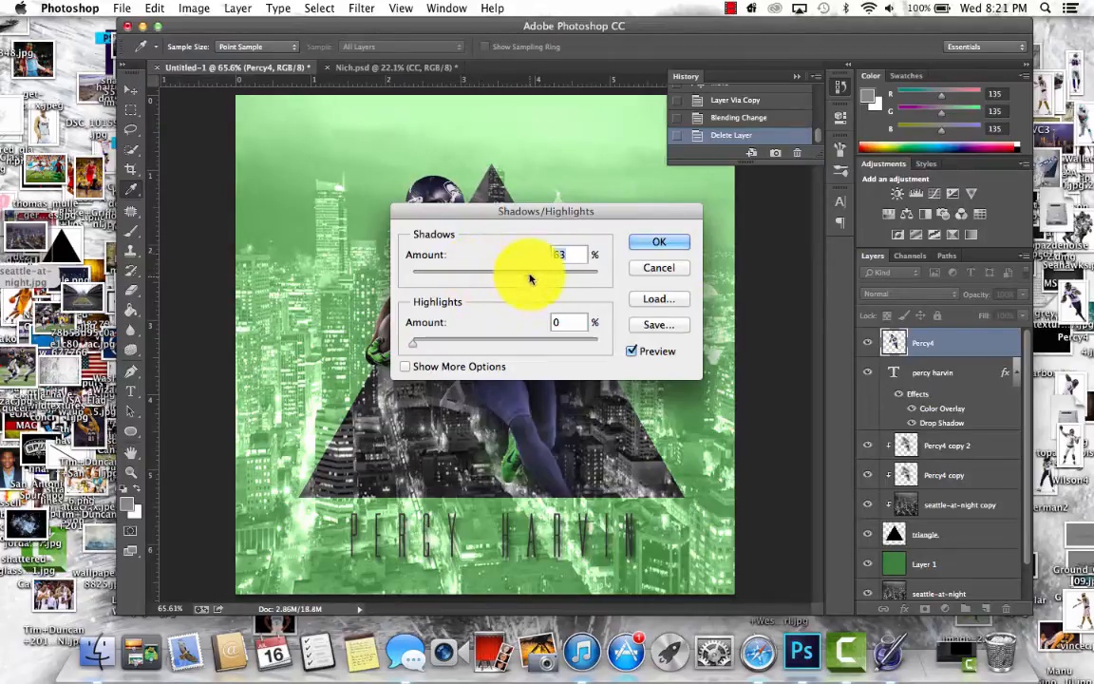
drag(523, 221, 804, 192)
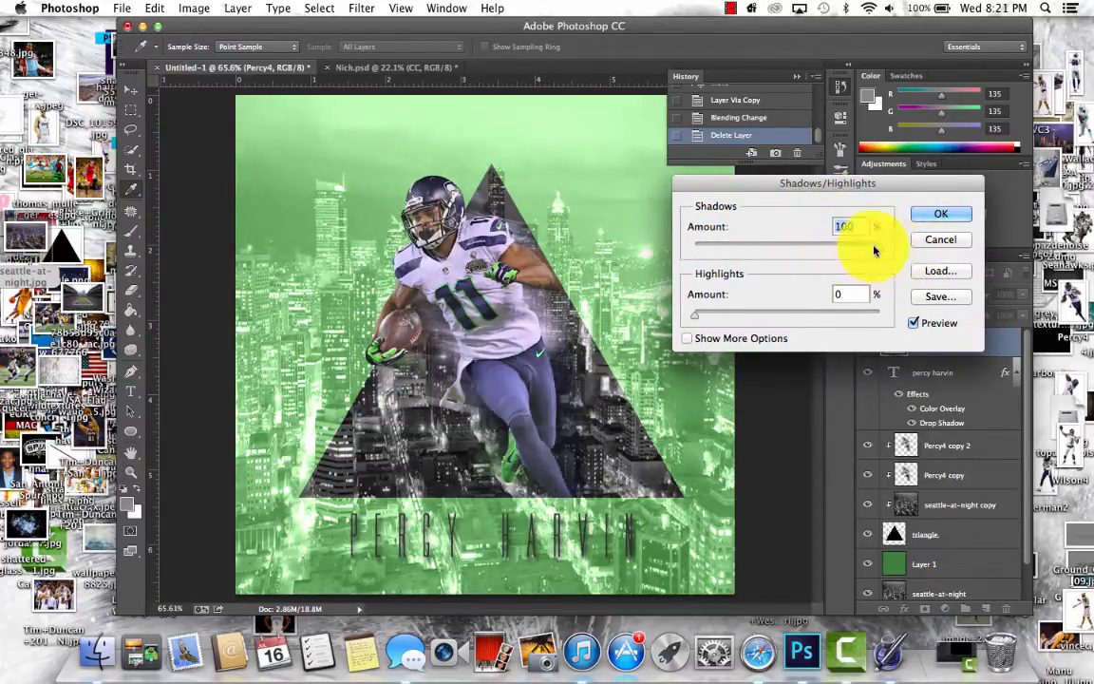
drag(840, 249, 792, 252)
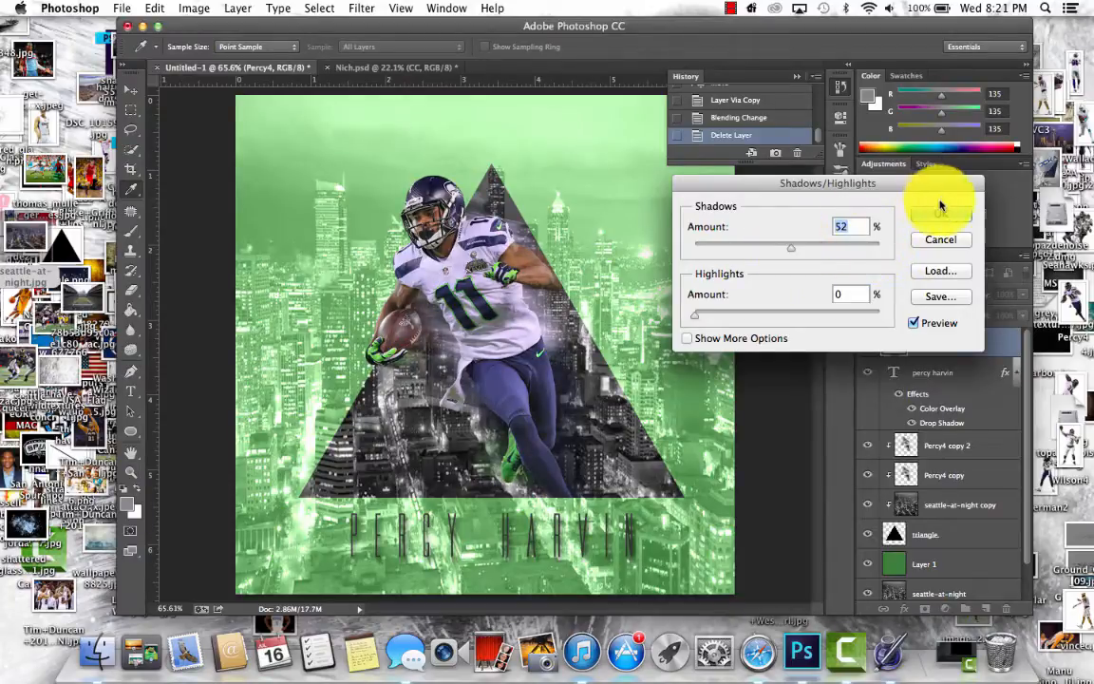
click(940, 209)
key(v)
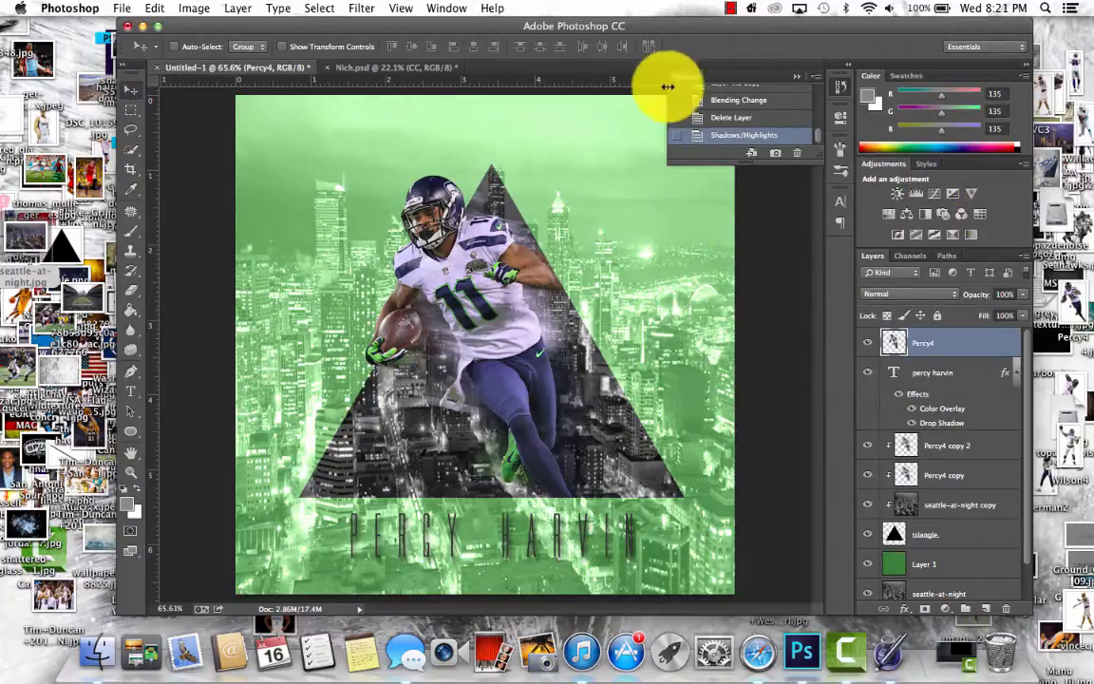
click(710, 117)
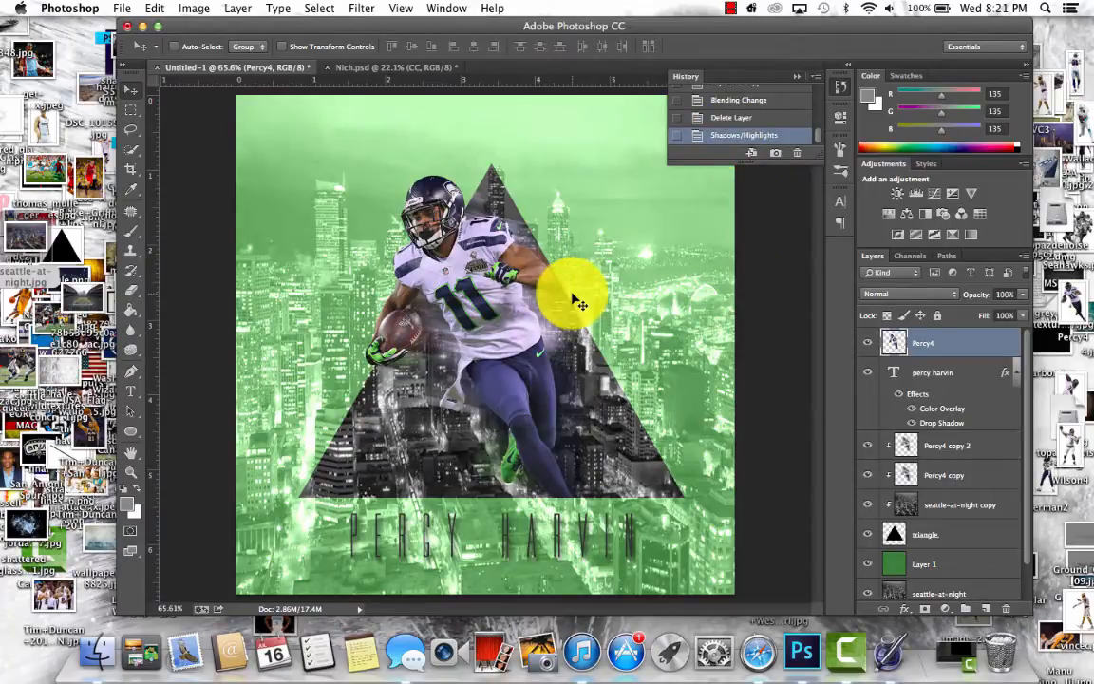
click(842, 90)
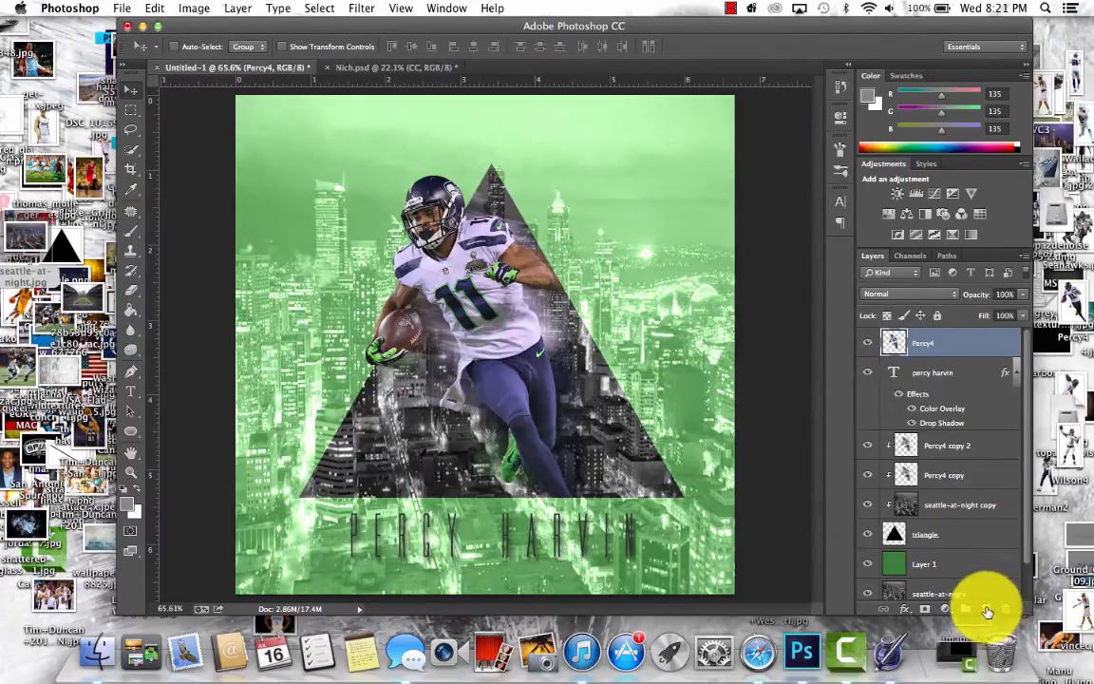
- Add a new empty layer and a Brightness/Contrast adjustment layer above the player, with Brightness at about 44
click(986, 610)
click(897, 194)
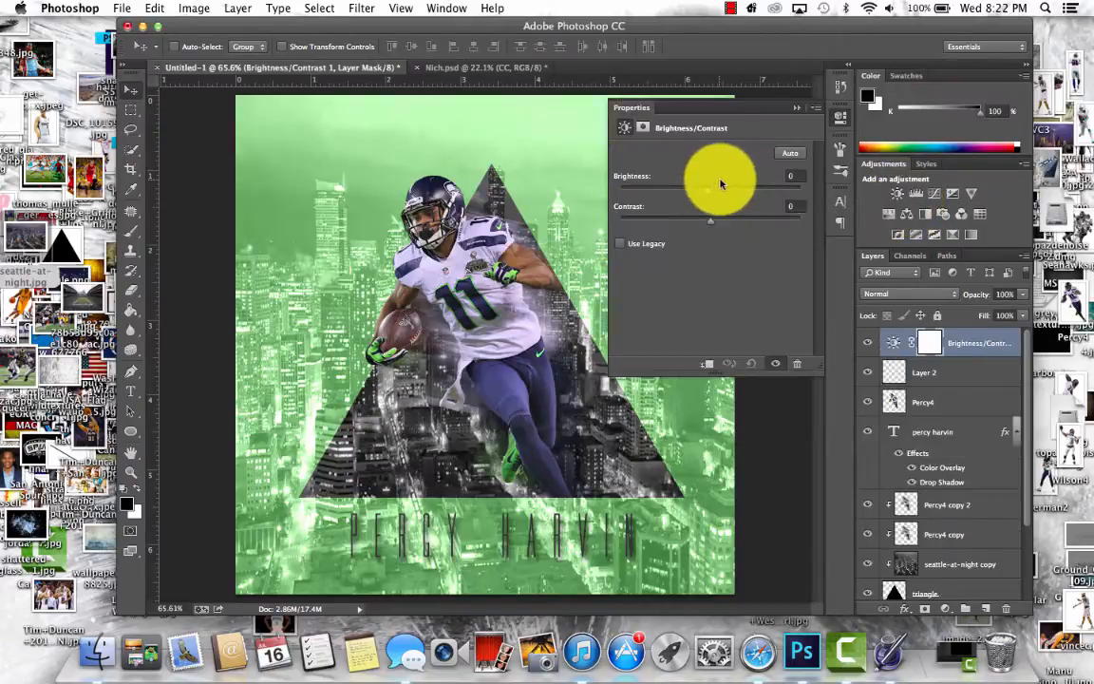
drag(707, 194, 743, 194)
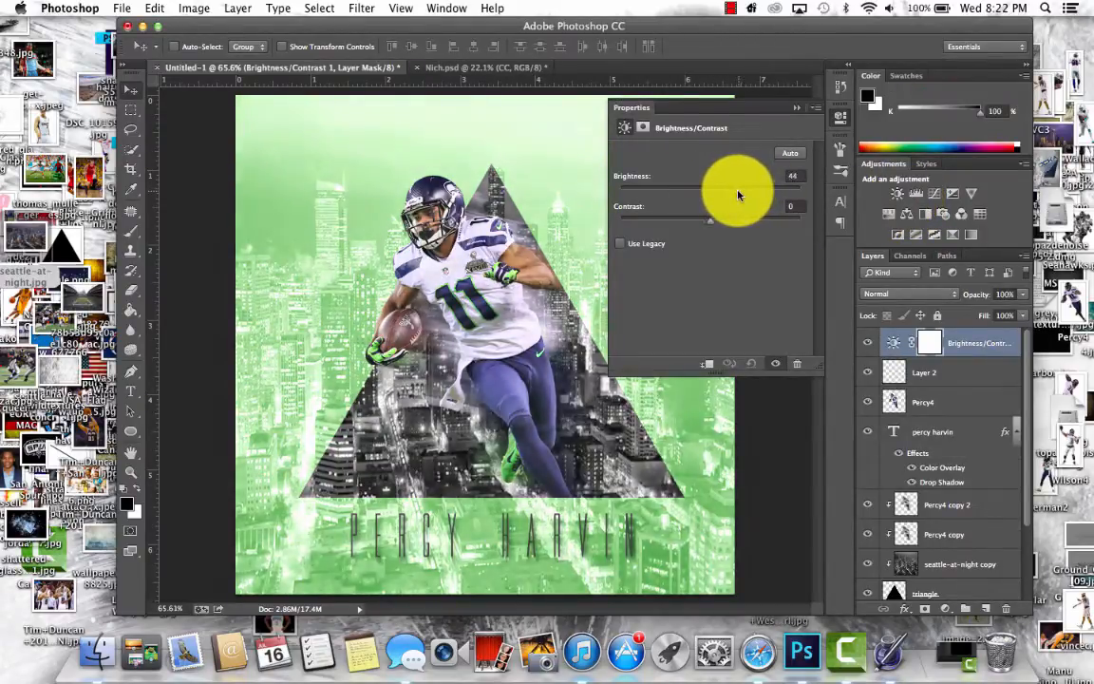
click(839, 118)
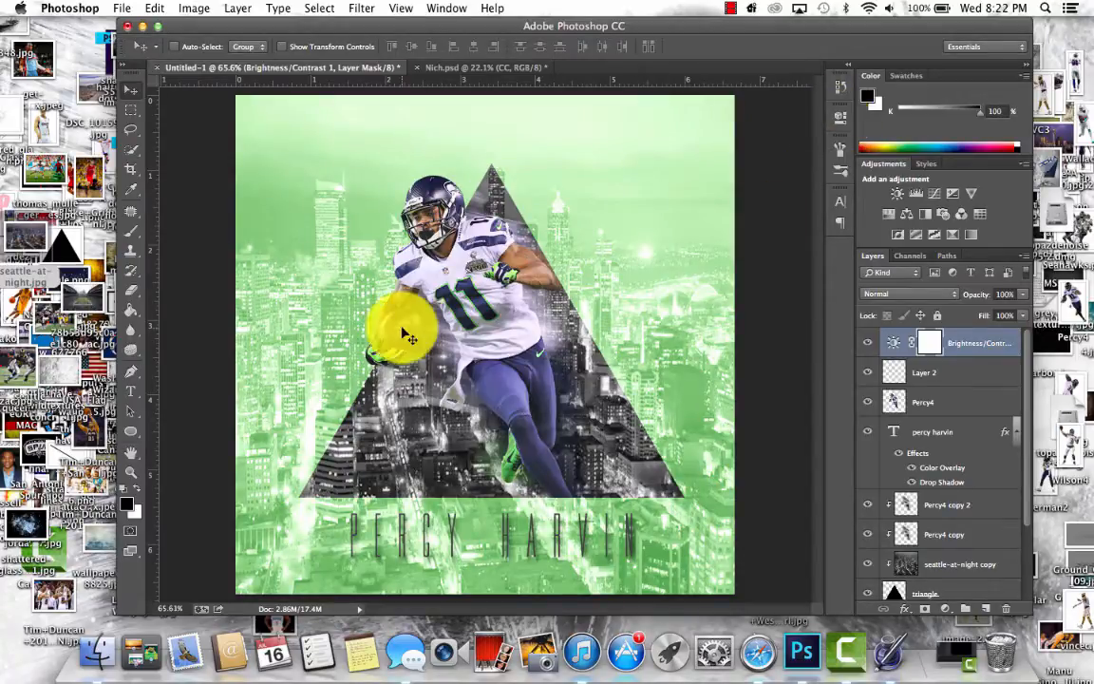
- Try placing the Germany vs Portugal soccer photo over the graphic, scaled down and moved aside, and delete its layer
drag(804, 25, 764, 24)
drag(38, 178, 307, 306)
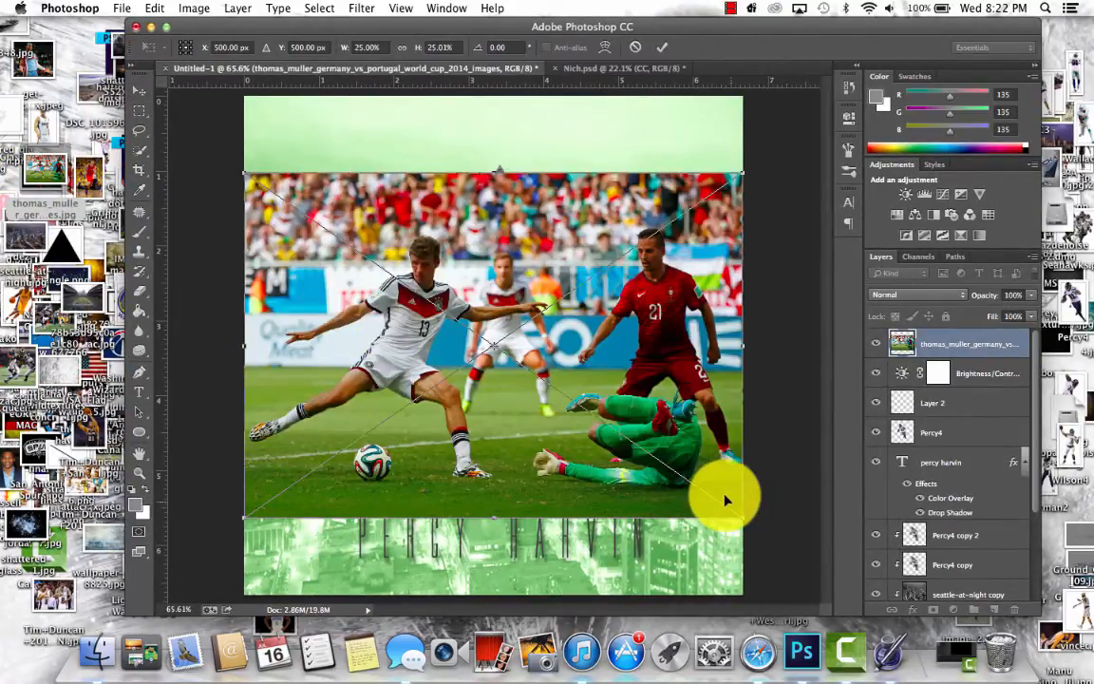
drag(744, 517, 591, 473)
double_click(516, 398)
click(730, 8)
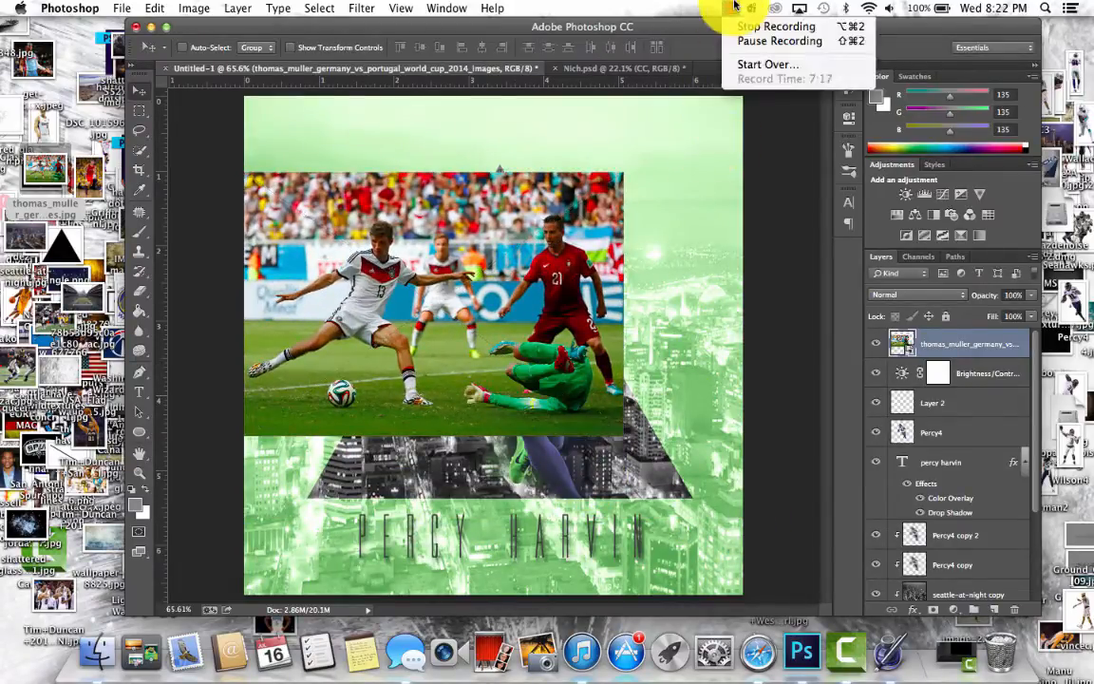
click(731, 8)
drag(340, 285, 476, 277)
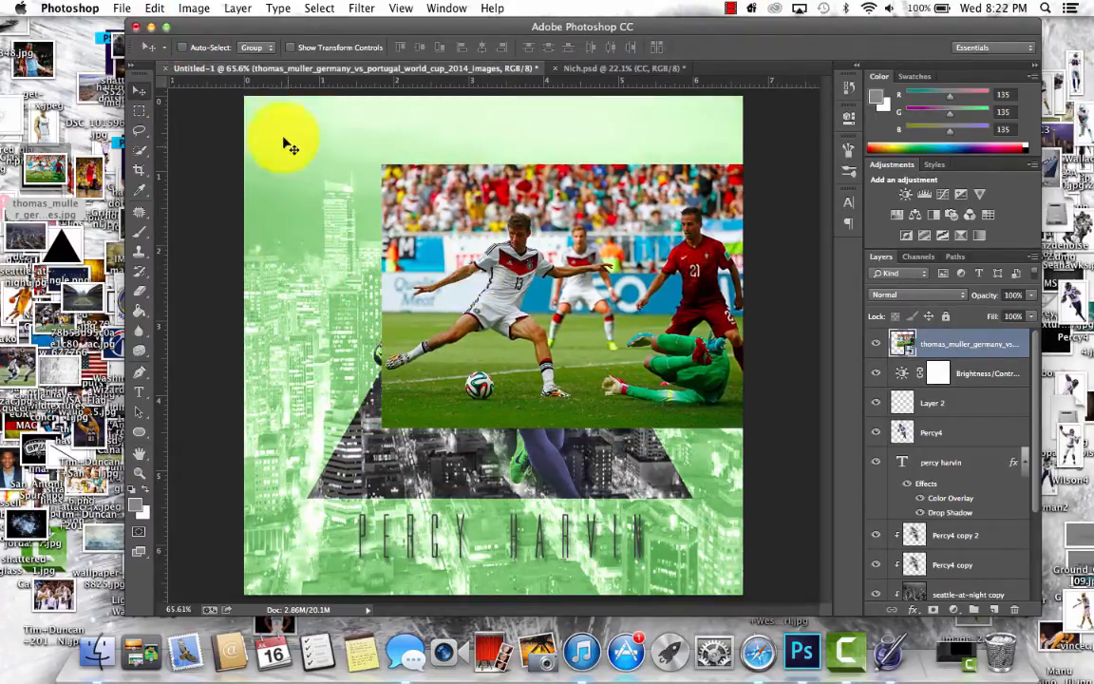
key(Delete)
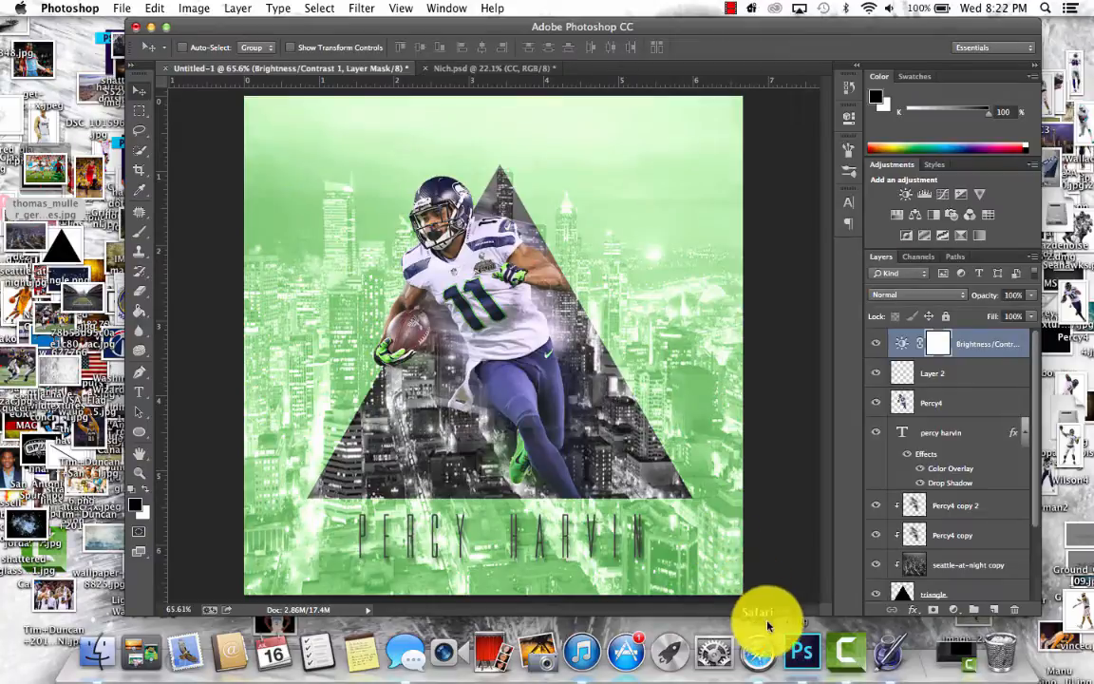
- Switch to Safari, search Google Images for "percy harvin", and preview the o-PERCY-HARVIN-facebook.jpg photo
click(764, 653)
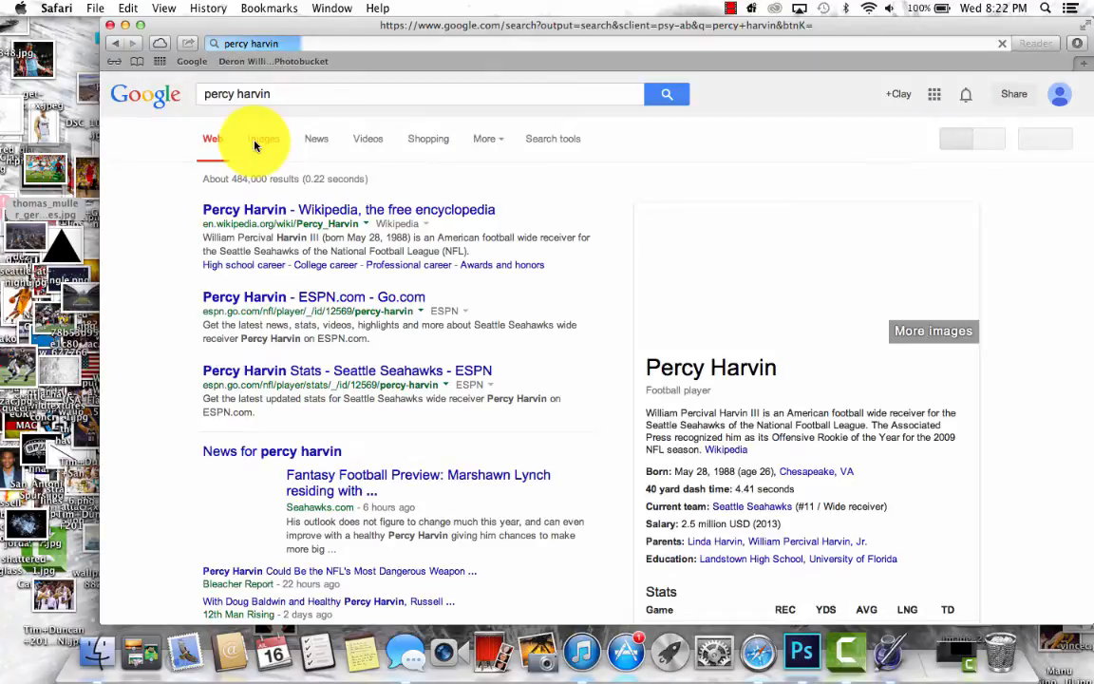
click(254, 145)
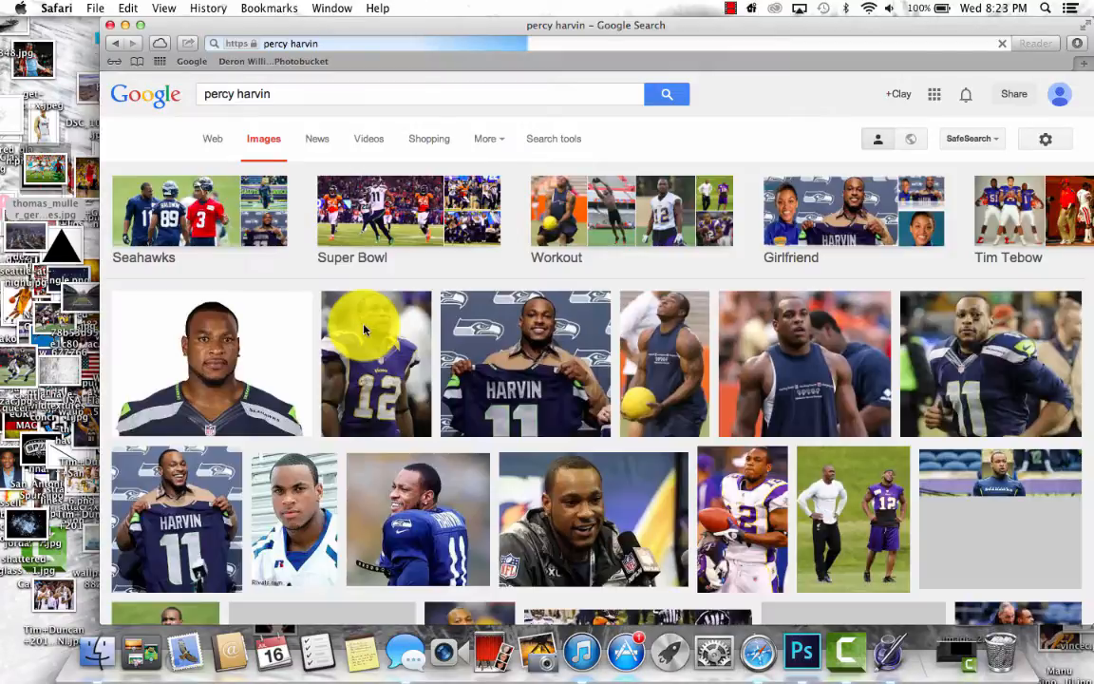
scroll(363, 330, down, 3)
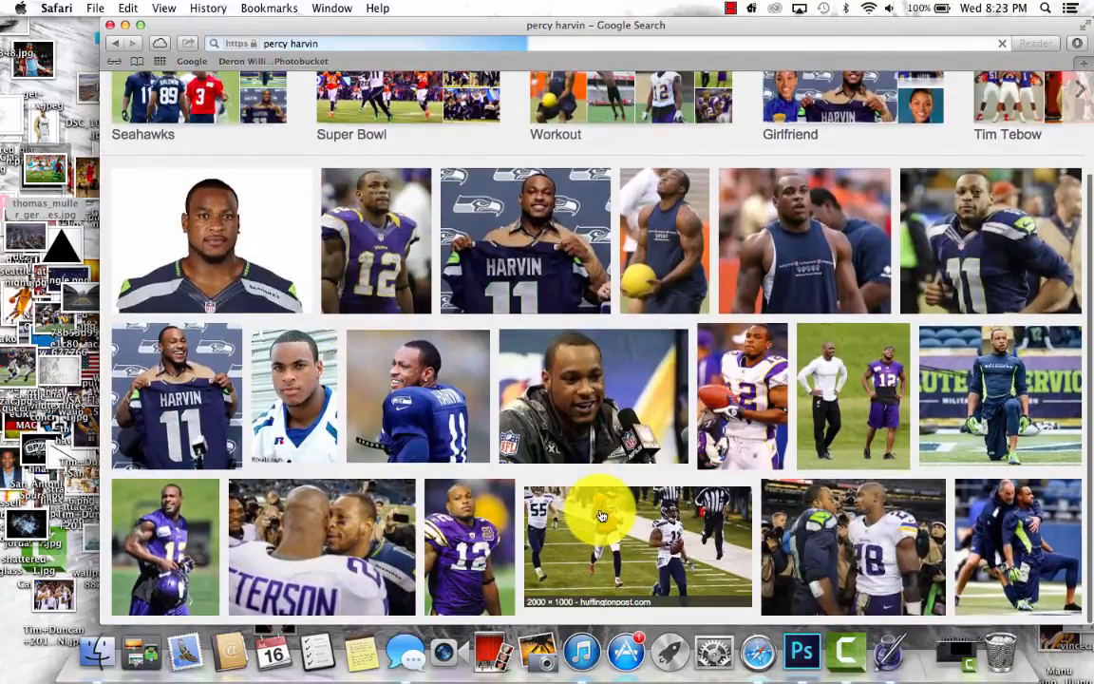
click(600, 516)
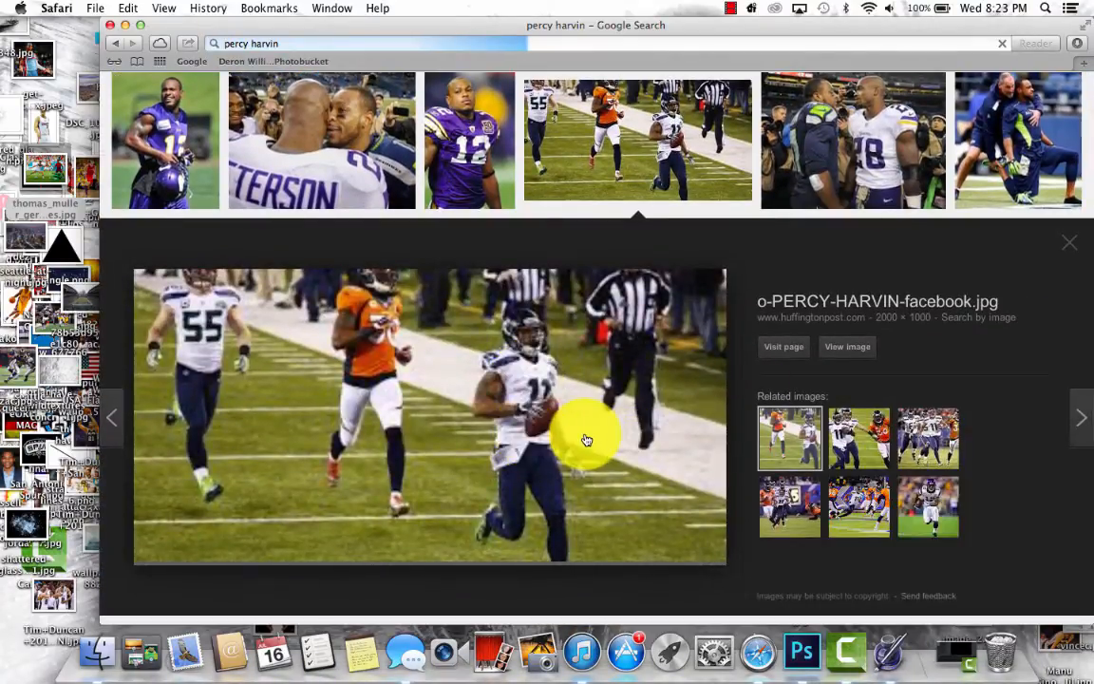
- Examine the neighbouring image previews to compare the player photos and their resolutions, and return to the o-PERCY-HARVIN-facebook.jpg preview
scroll(584, 344, up, 3)
key(Left)
key(Left)
key(Left)
key(Left)
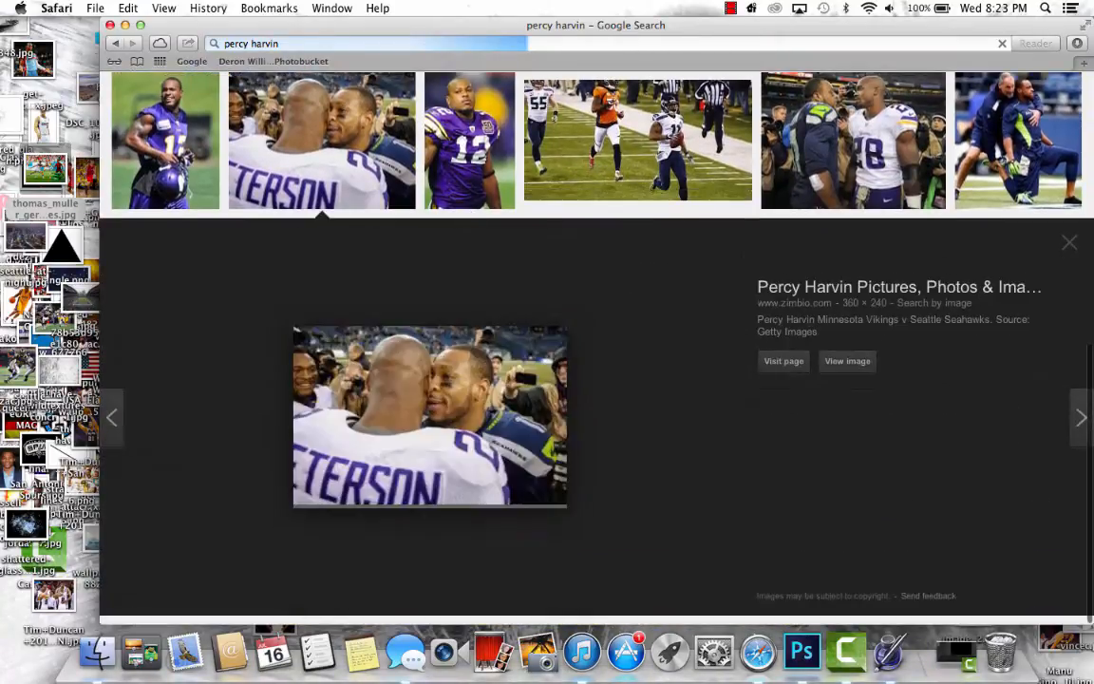
key(Left)
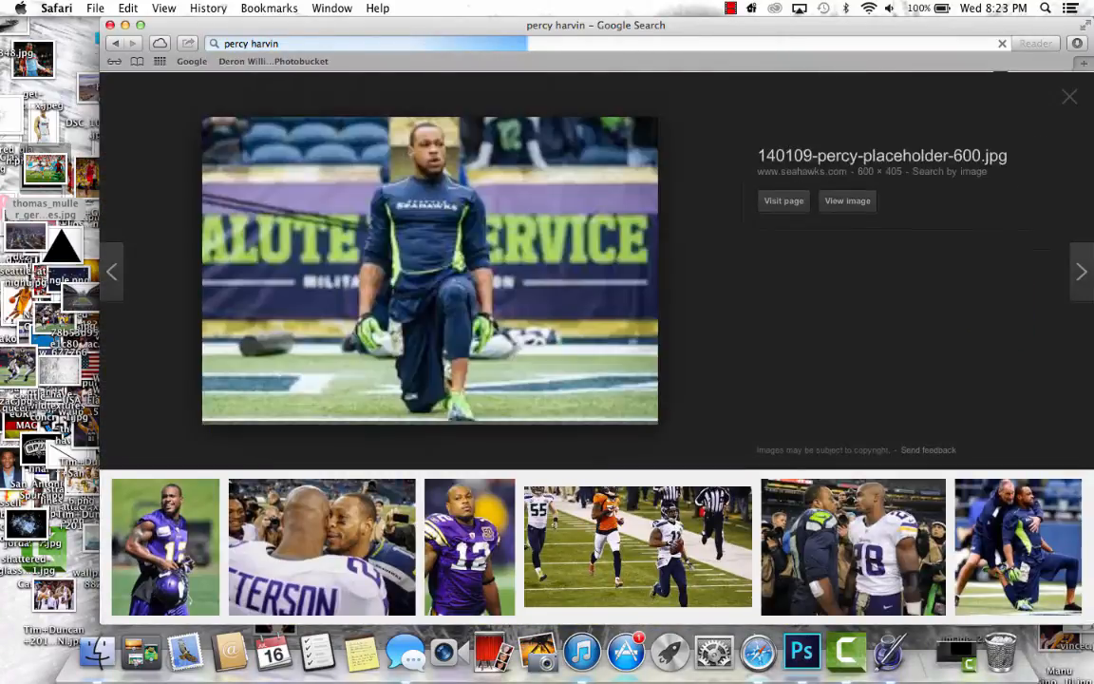
key(Left)
key(Left)
key(Left)
key(Left)
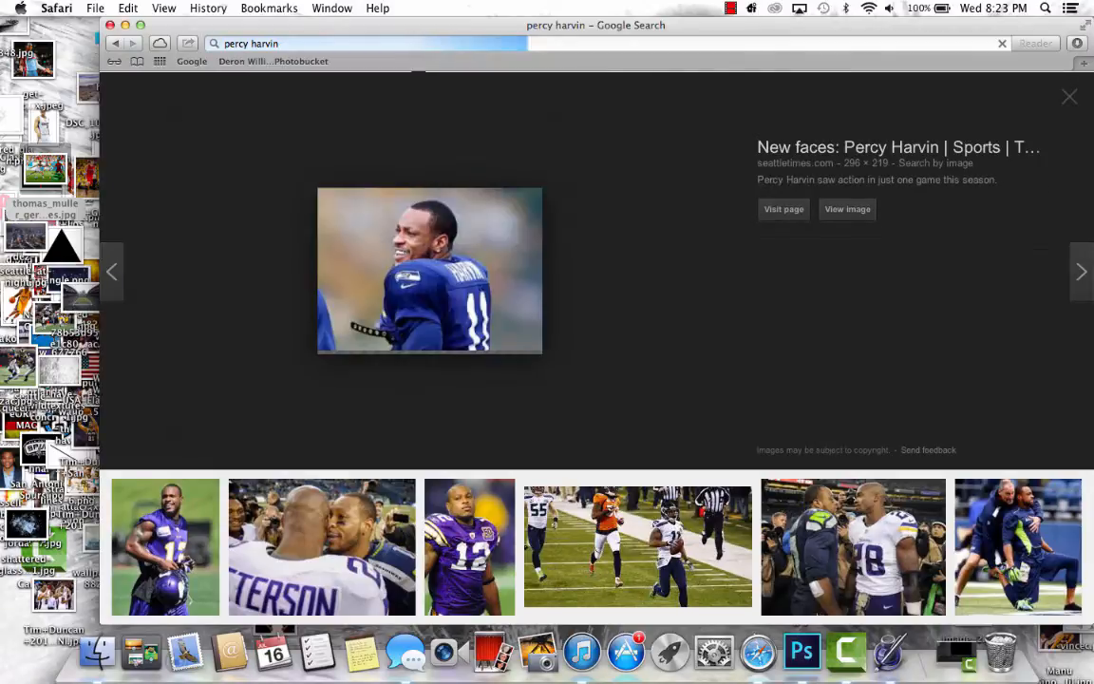
key(Right)
key(Right)
key(Right)
key(Right)
key(Right)
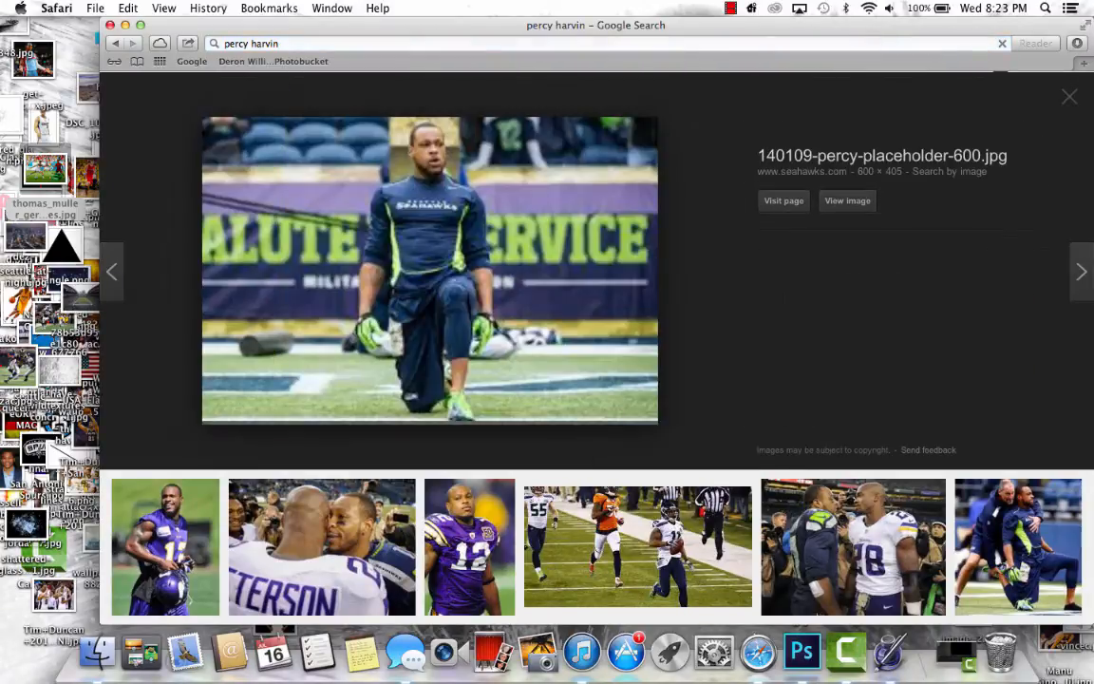
key(Right)
key(Right)
key(Right)
key(Right)
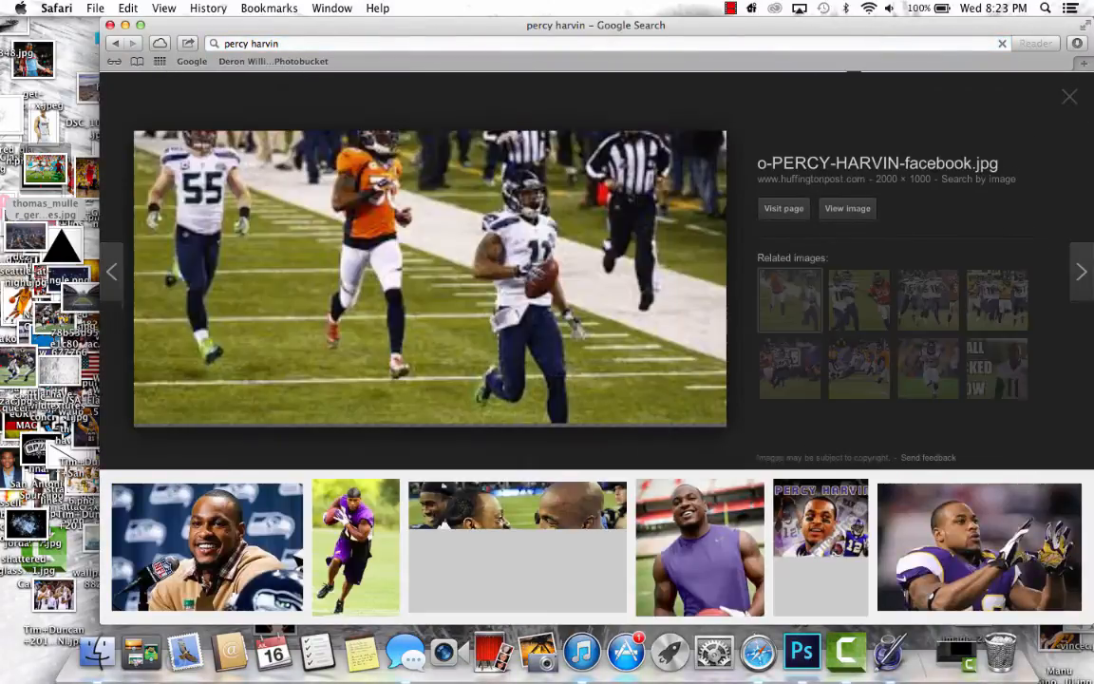
key(Right)
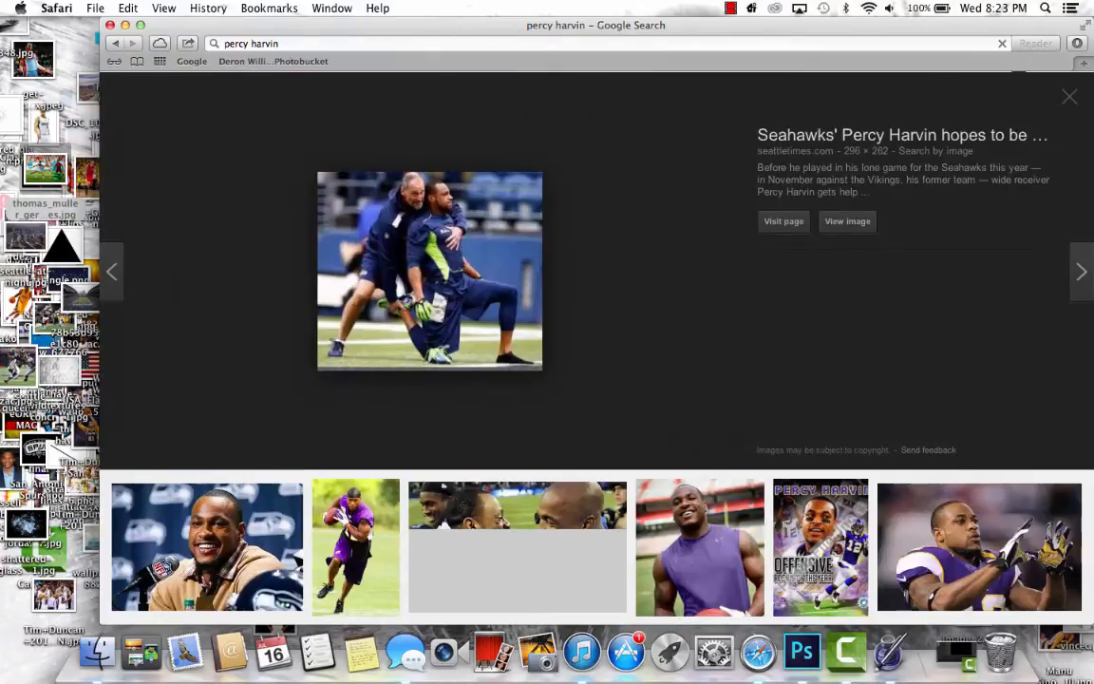
key(Left)
key(Left)
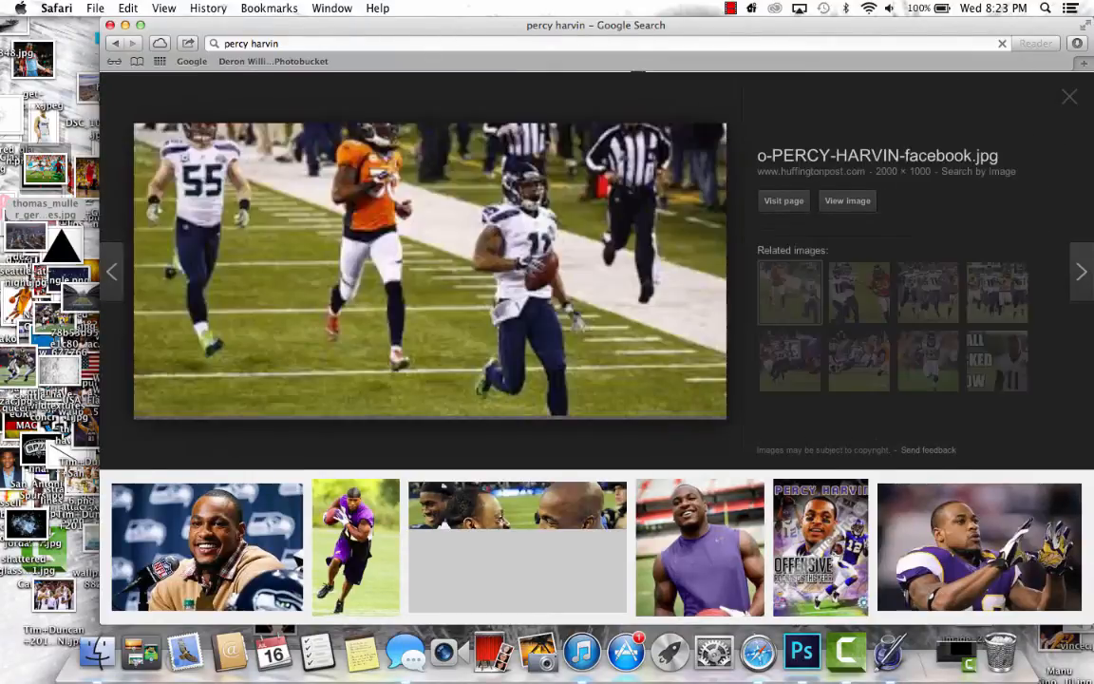
click(729, 7)
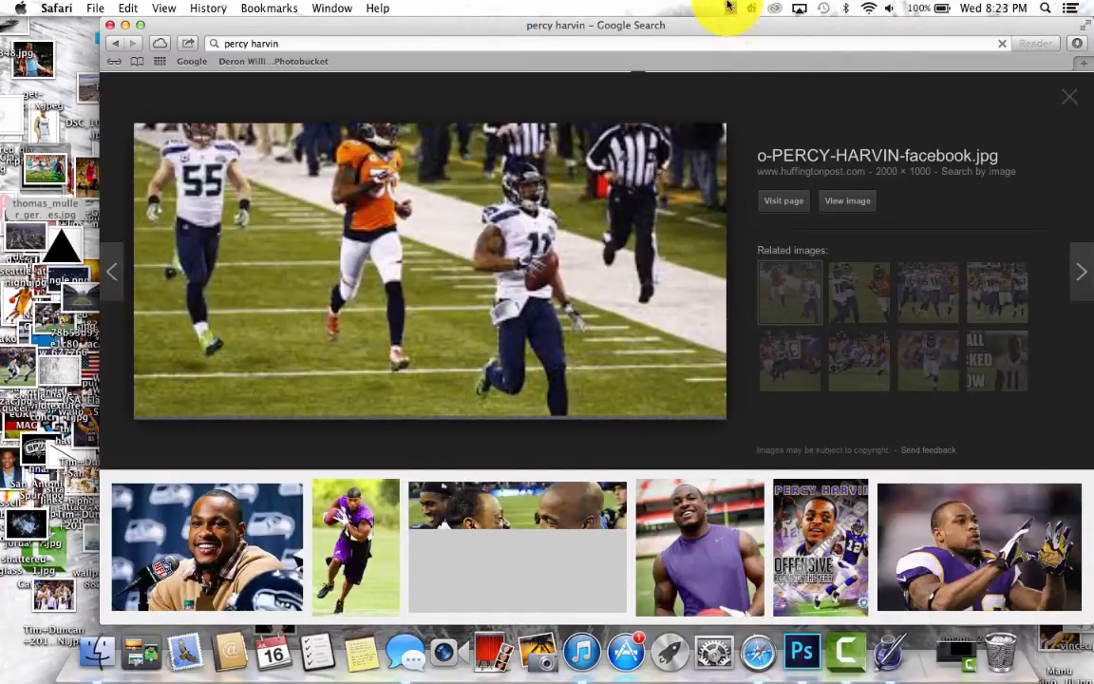
click(600, 430)
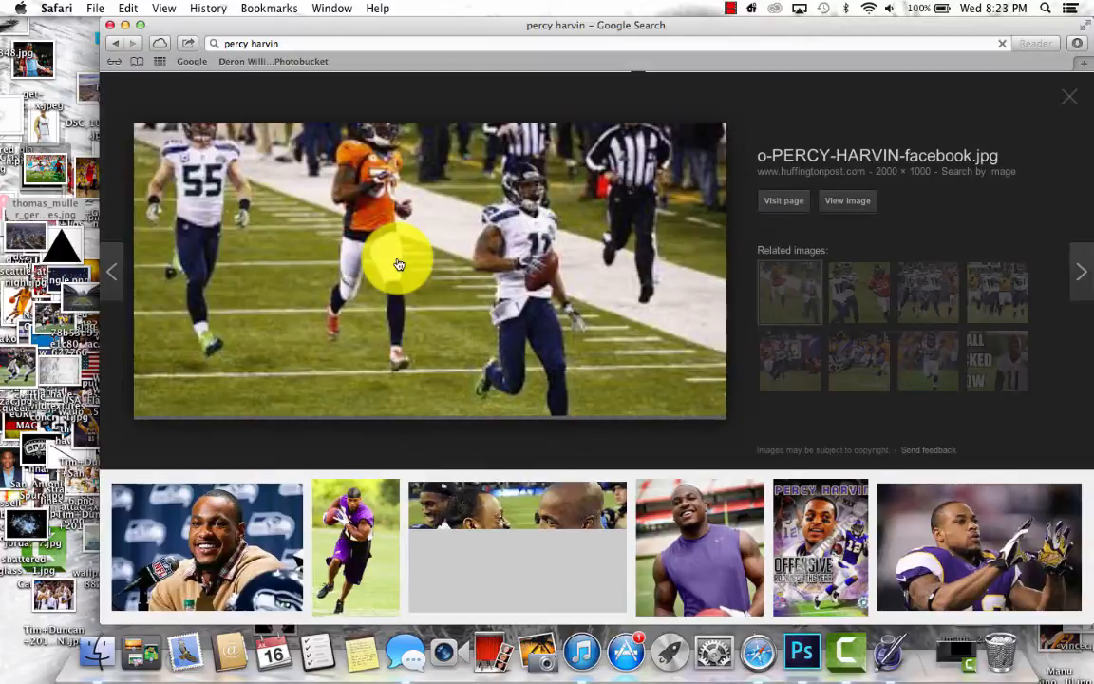
- Go back through the image previews to 140109-percy-placeholder-600.jpg and save that photo to the desktop
key(Left)
key(Left)
key(Left)
key(Right)
key(Left)
key(Left)
key(Left)
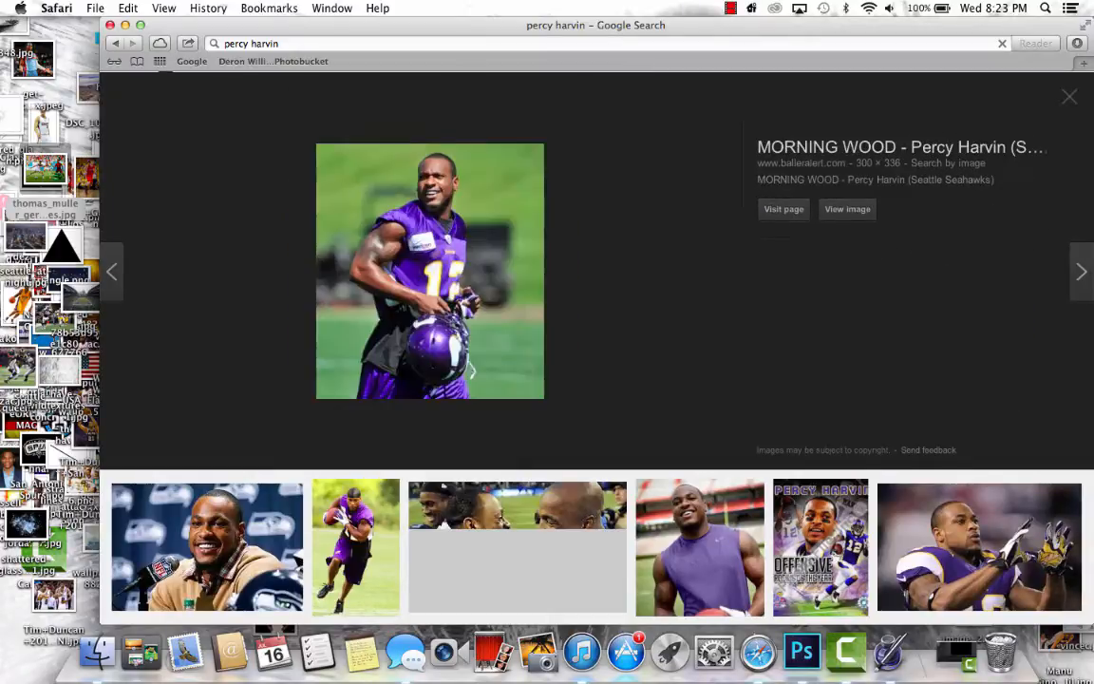
key(Left)
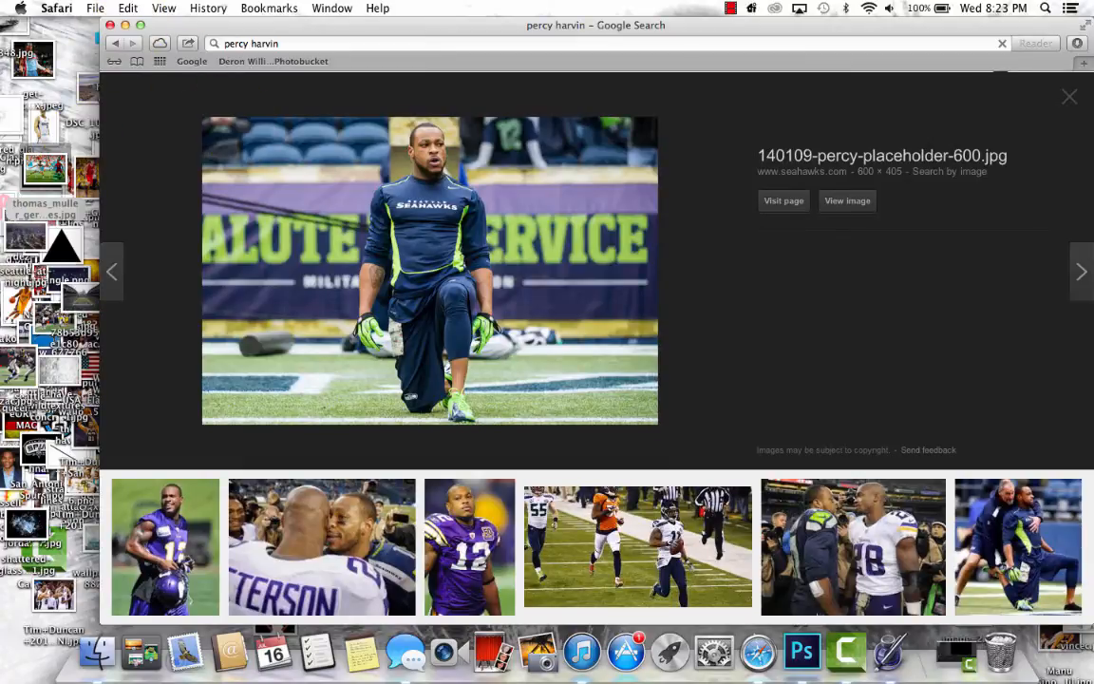
- Save the zimbio.com Minnesota Vikings v Seattle Seahawks face-off photo to the desktop and return to Photoshop
key(Right)
key(Right)
key(Right)
key(Right)
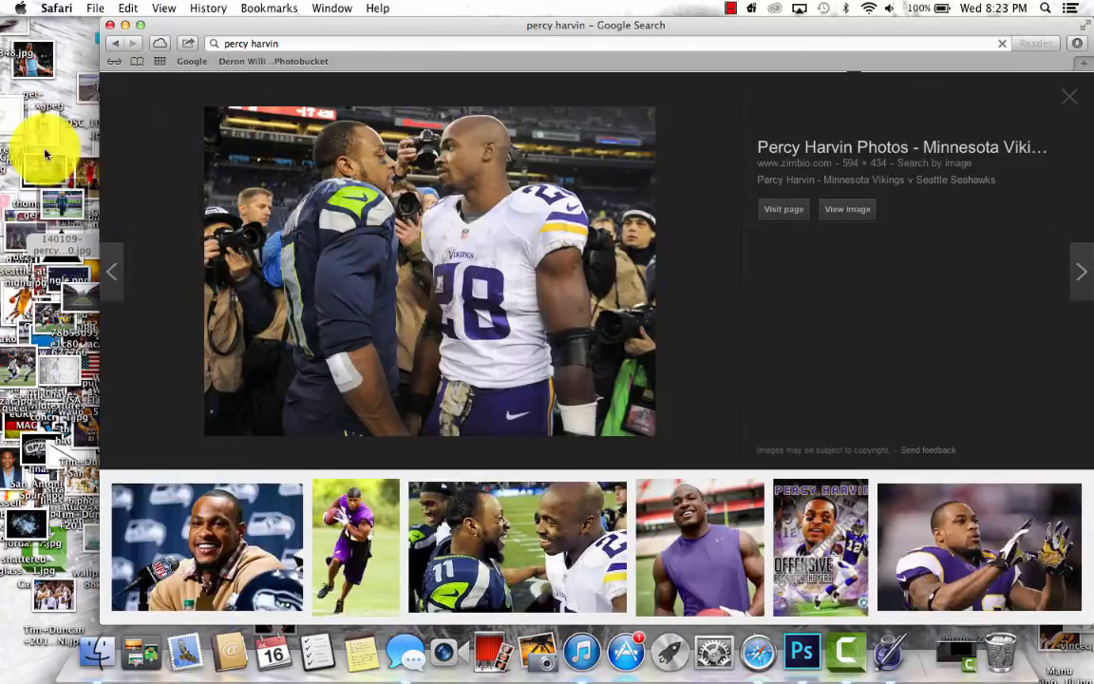
click(125, 26)
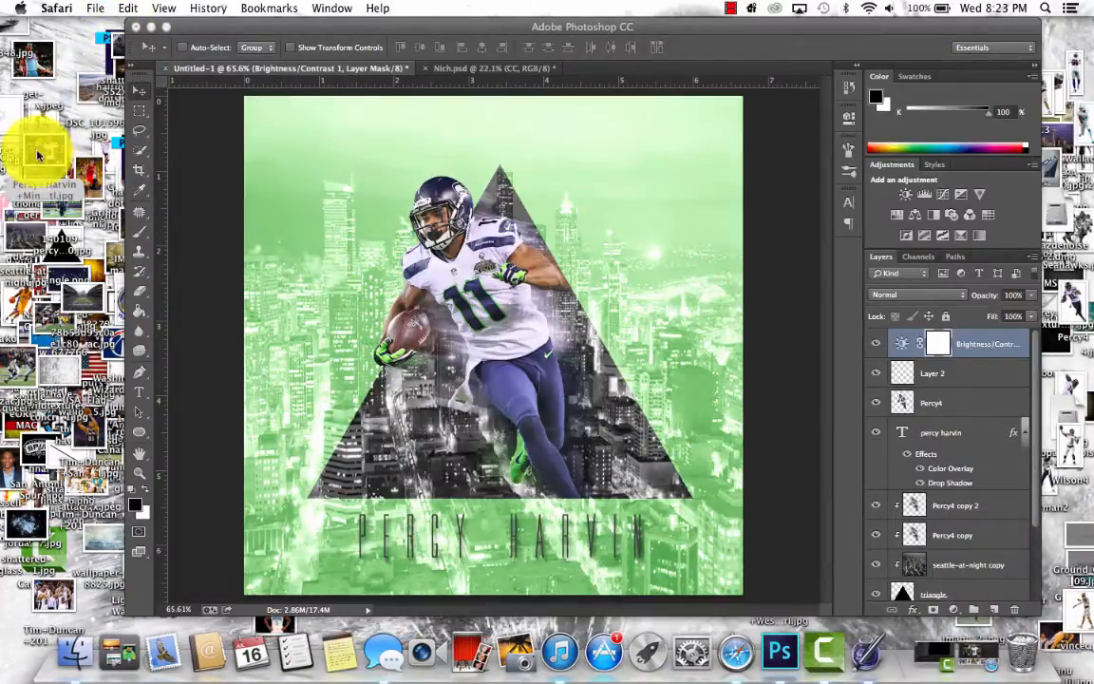
- Place the Percy Harvin Minnesota Vikings photo in the graphic, scaled down beside the running player at the canvas's right edge
drag(38, 142, 366, 253)
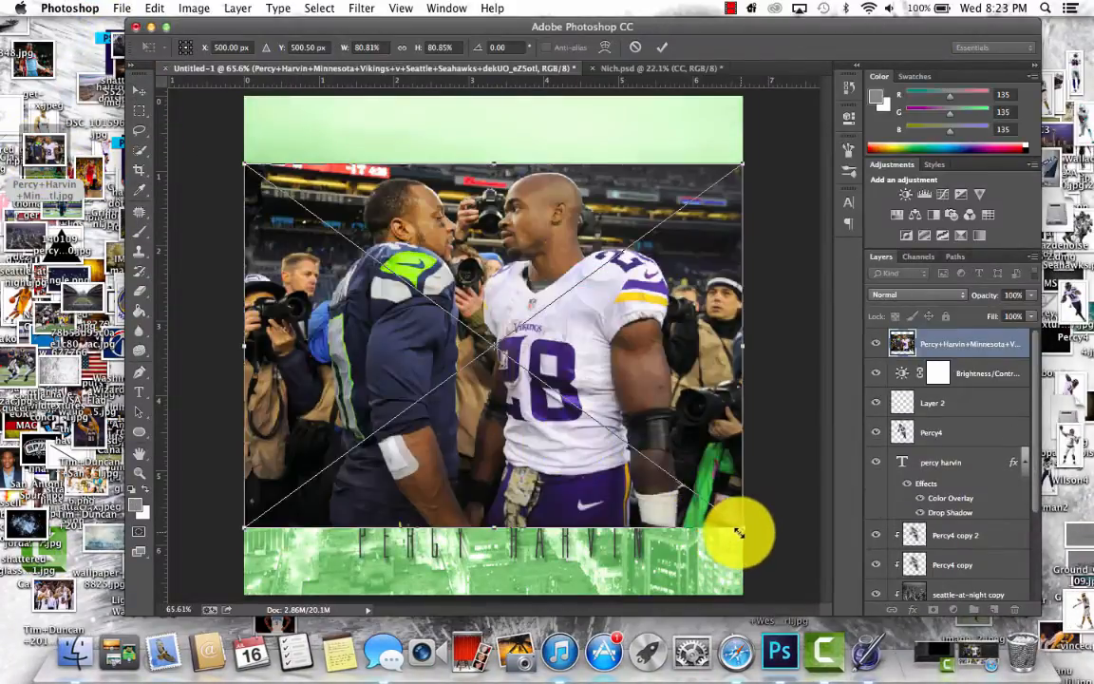
drag(739, 534, 696, 349)
key(Return)
click(955, 342)
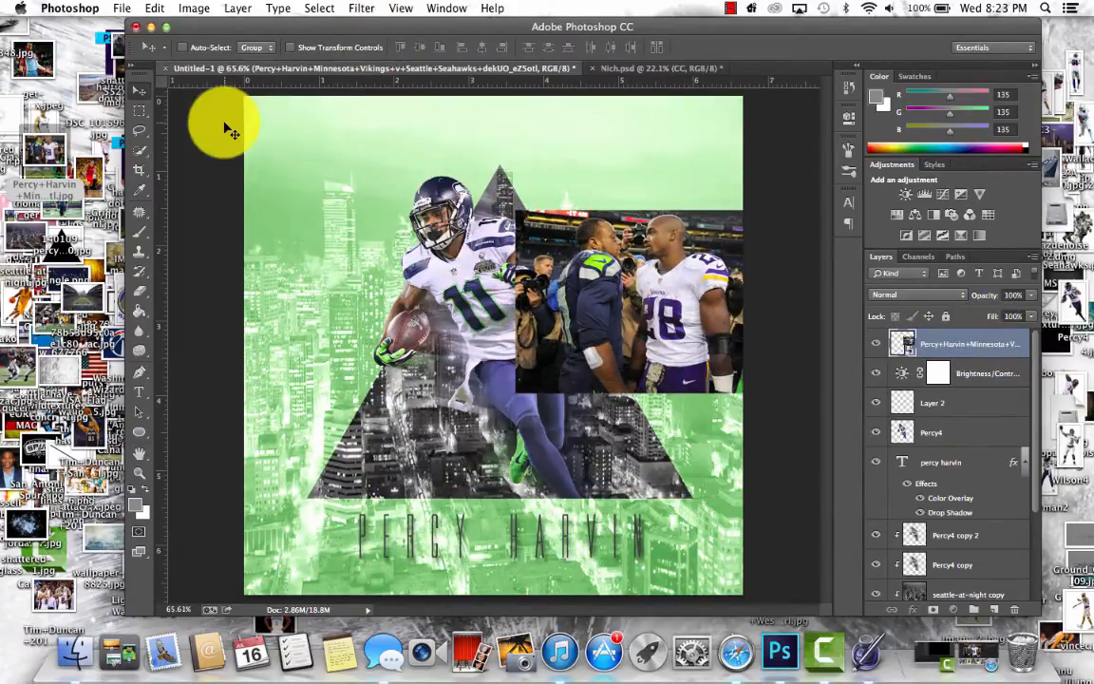
- Try to clear part of the placed photo's smart object with an 80 px feathered rectangular selection
click(138, 111)
drag(465, 276, 530, 430)
drag(508, 341, 518, 185)
key(Delete)
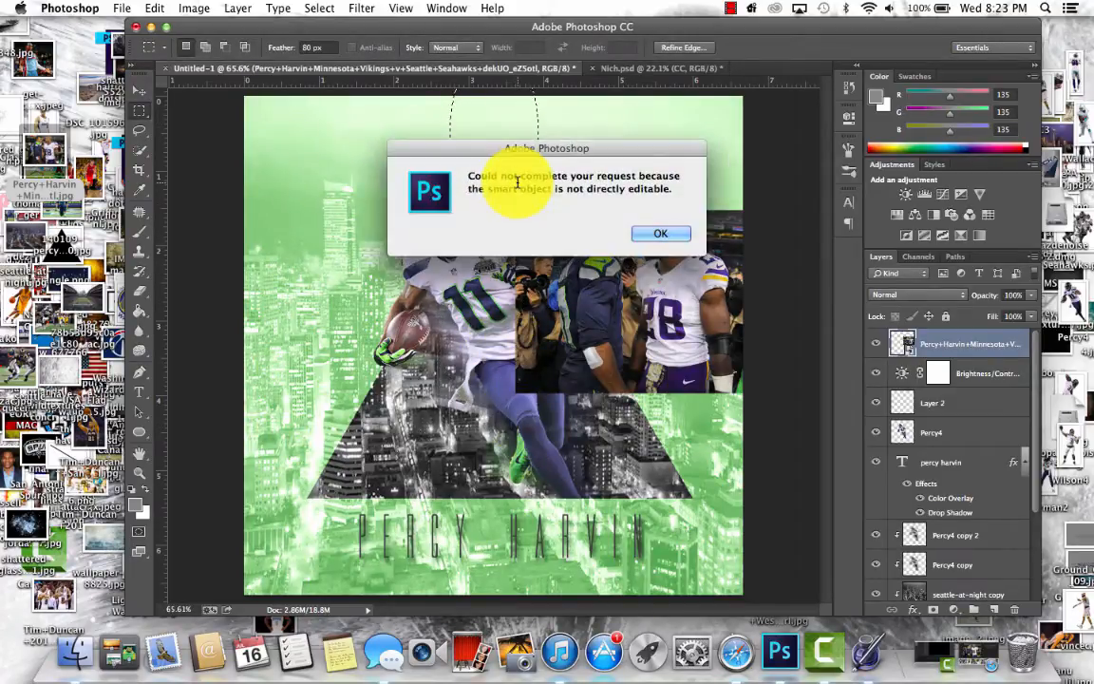
click(662, 240)
- Rasterize the placed Vikings photo's smart object layer
click(199, 8)
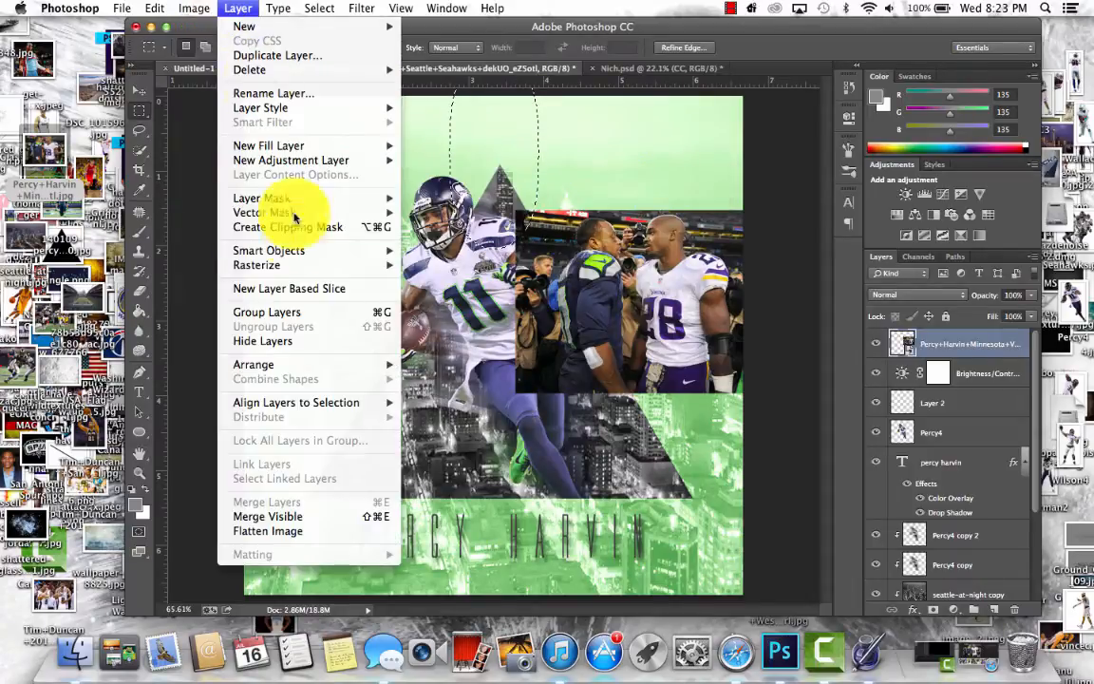
mouse_move(297, 265)
click(447, 323)
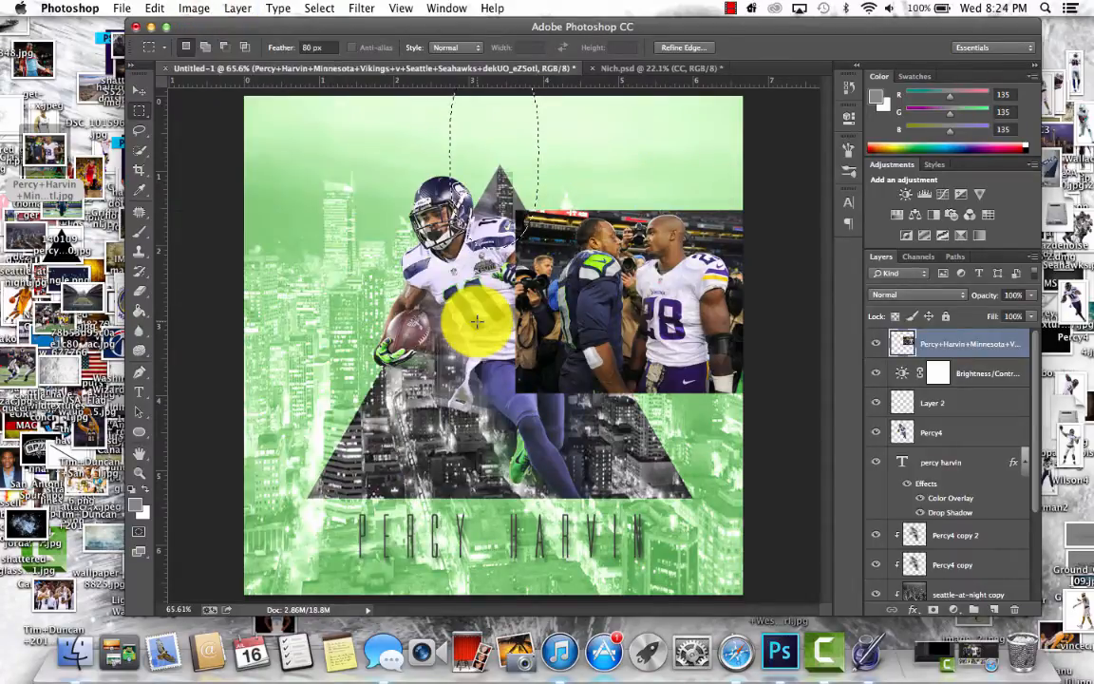
- Fade the photo's left and lower edges into the city by repeatedly clearing with an 80 px feathered selection
mouse_move(482, 268)
mouse_down()
mouse_move(480, 244)
mouse_move(477, 347)
mouse_move(489, 398)
mouse_move(553, 540)
mouse_move(630, 501)
mouse_move(725, 499)
mouse_up()
key(Delete)
key(Delete)
key(Delete)
key(Delete)
key(Delete)
key(Delete)
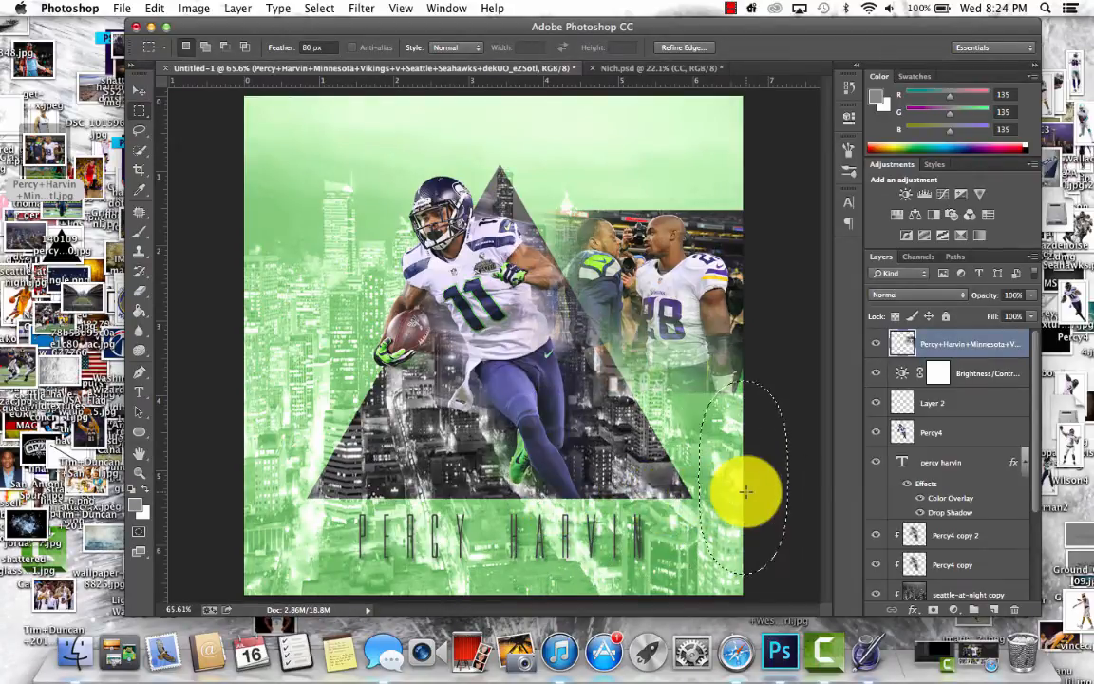
- Try a narrow feathered selection along the photo's right edge and revert to the history state before it
drag(754, 274, 726, 237)
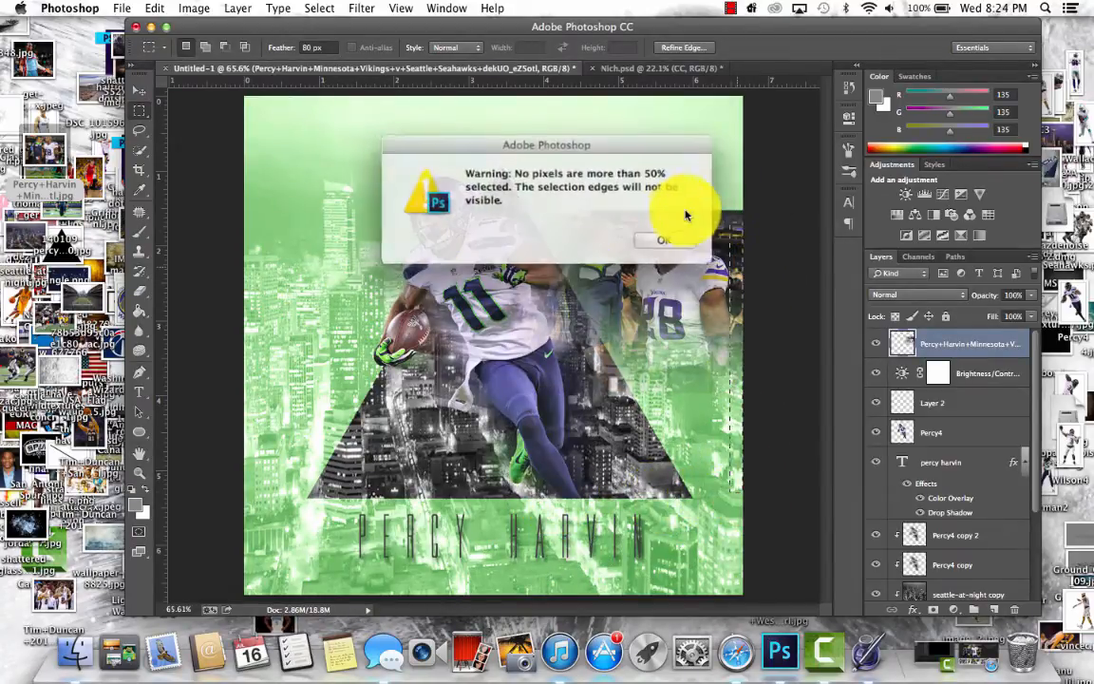
click(663, 236)
click(846, 87)
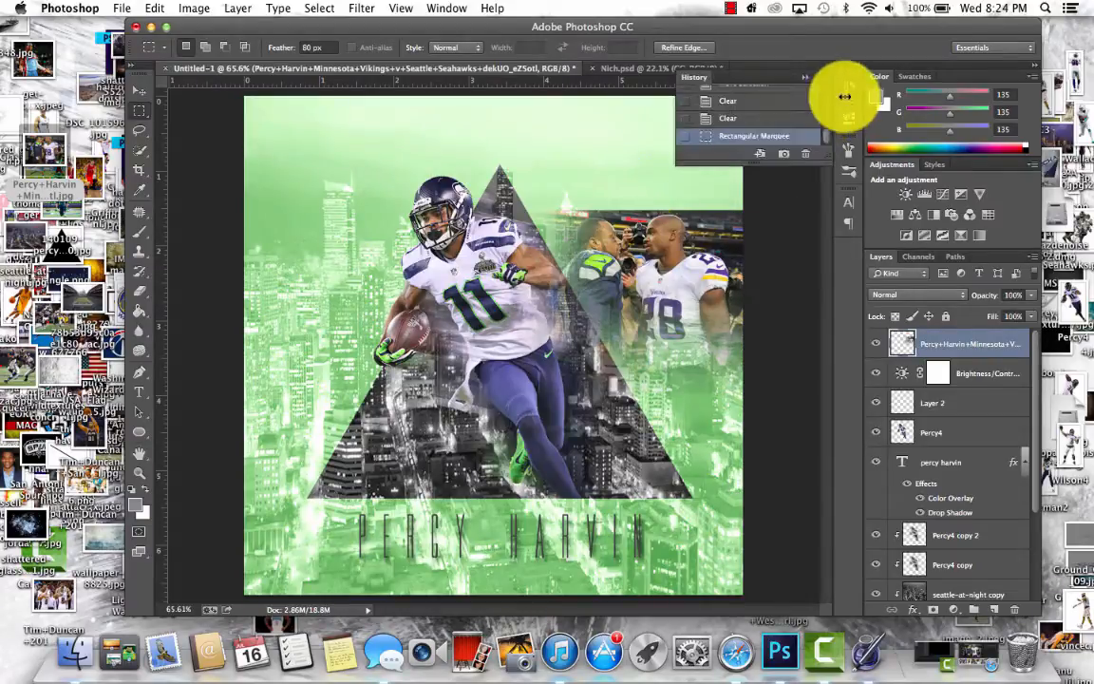
click(774, 118)
- Fade out the photo's upper edge by clearing a wide 80 px feathered selection over it, and deselect
drag(739, 418, 579, 164)
drag(678, 304, 642, 171)
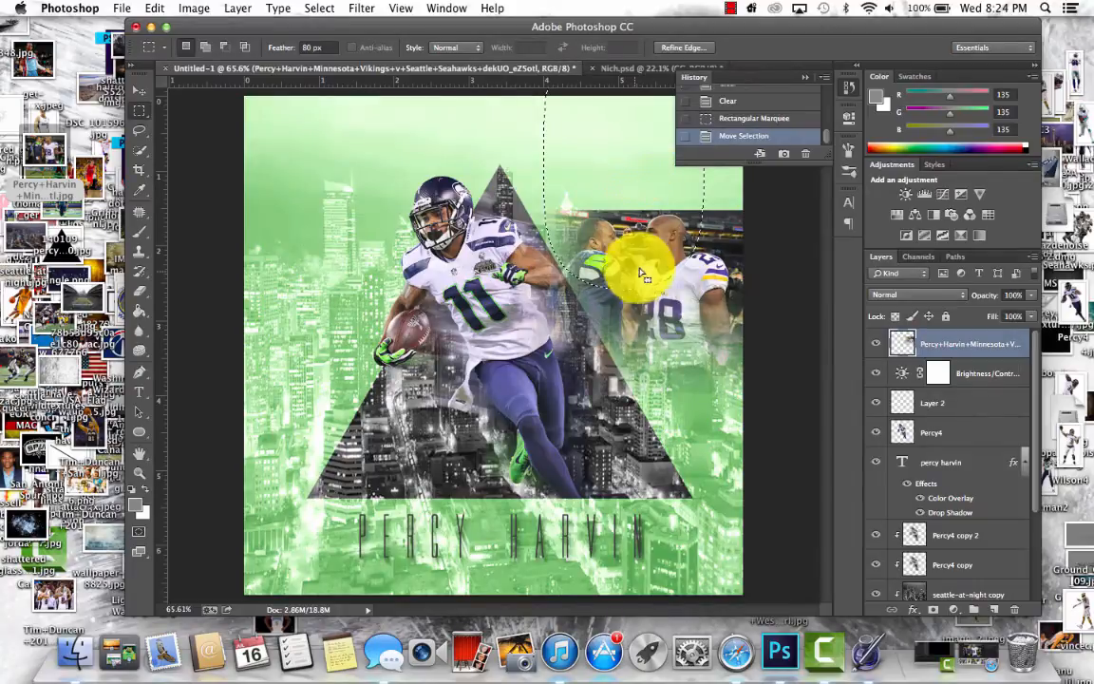
drag(640, 276, 701, 180)
key(Delete)
key(Delete)
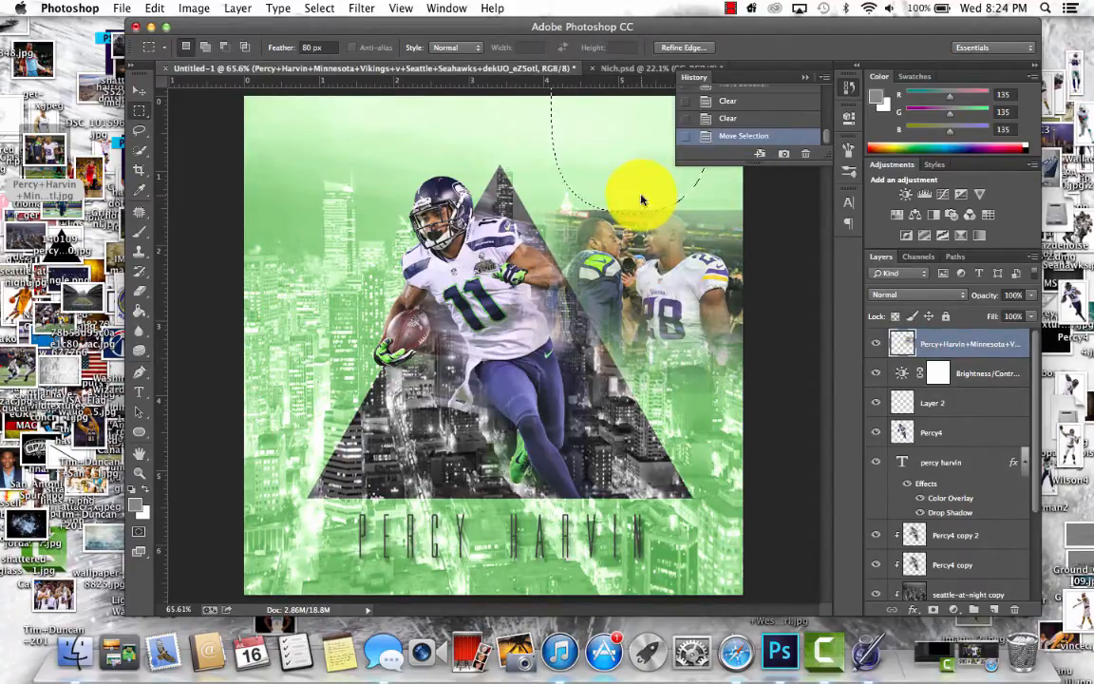
key(Delete)
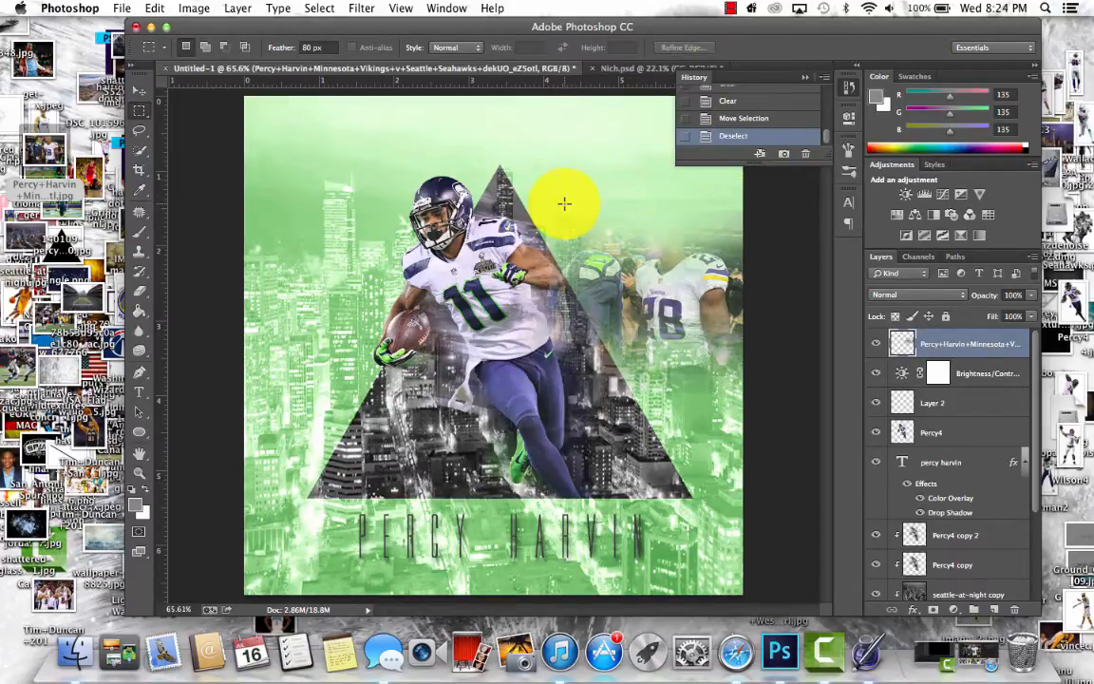
- Desaturate the placed Vikings photo layer
key(super+k)
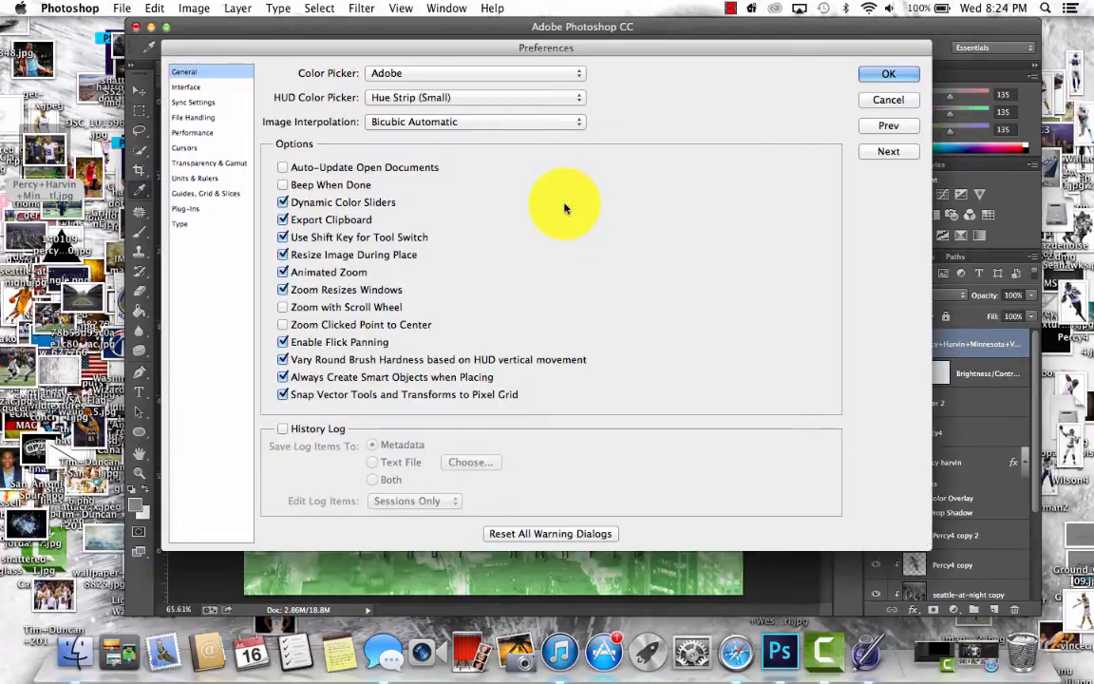
click(872, 101)
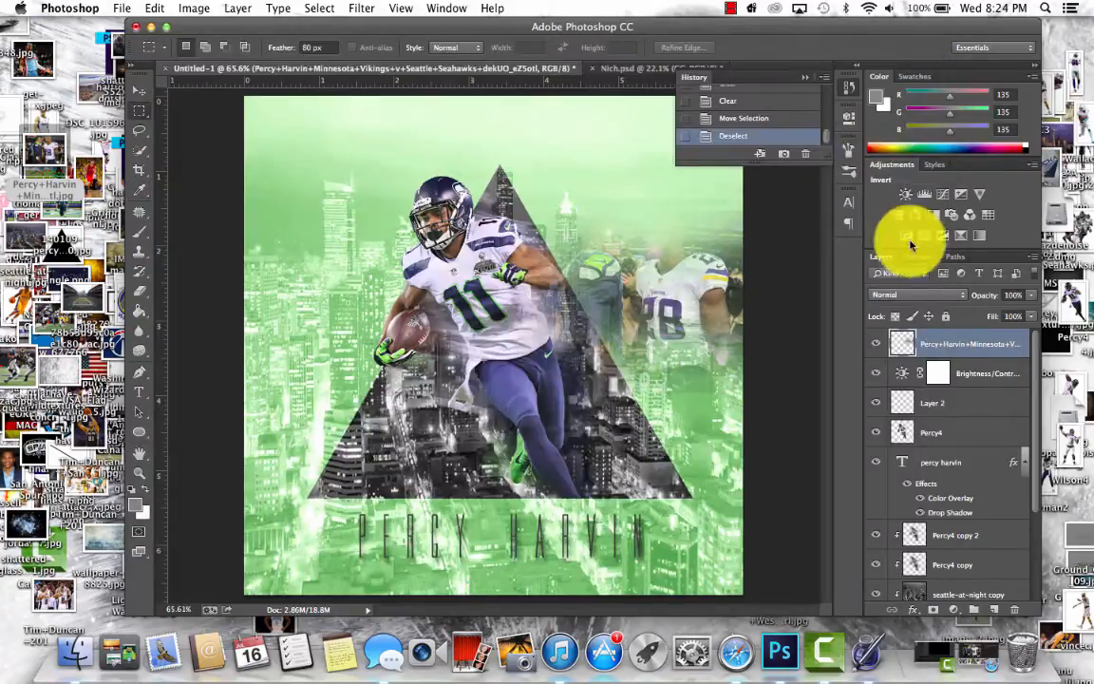
click(194, 8)
mouse_move(219, 50)
click(406, 342)
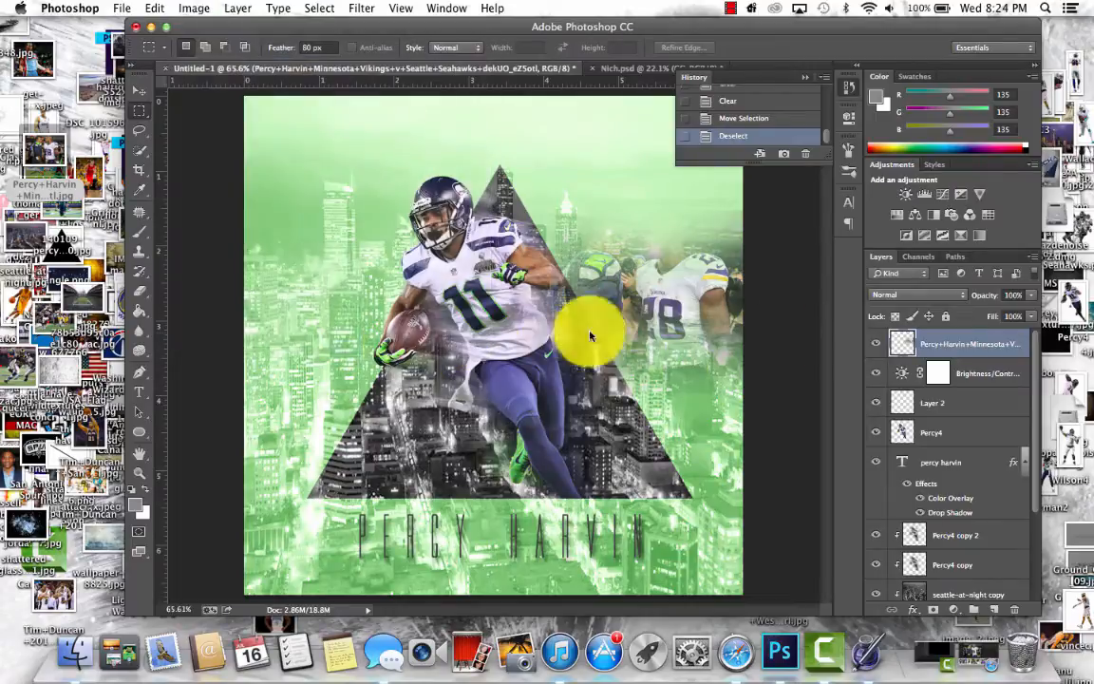
- Try the Linear Dodge (Add), Lighter Color, Color Dodge and Lighten blend modes on the Vikings photo layer
click(892, 293)
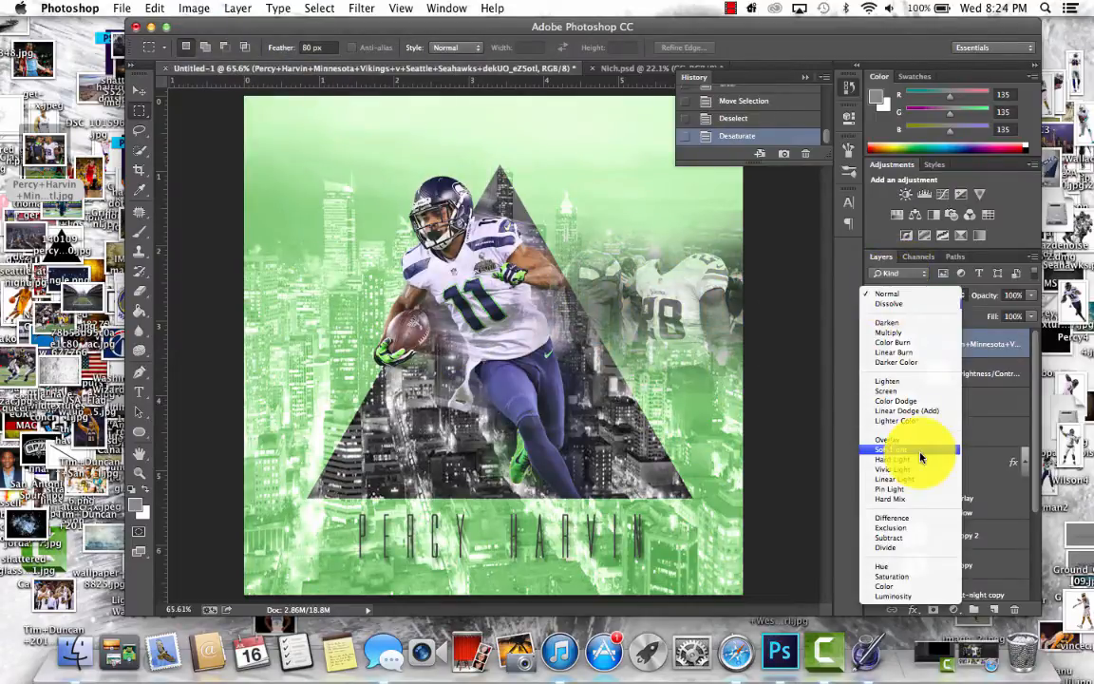
click(908, 415)
click(909, 295)
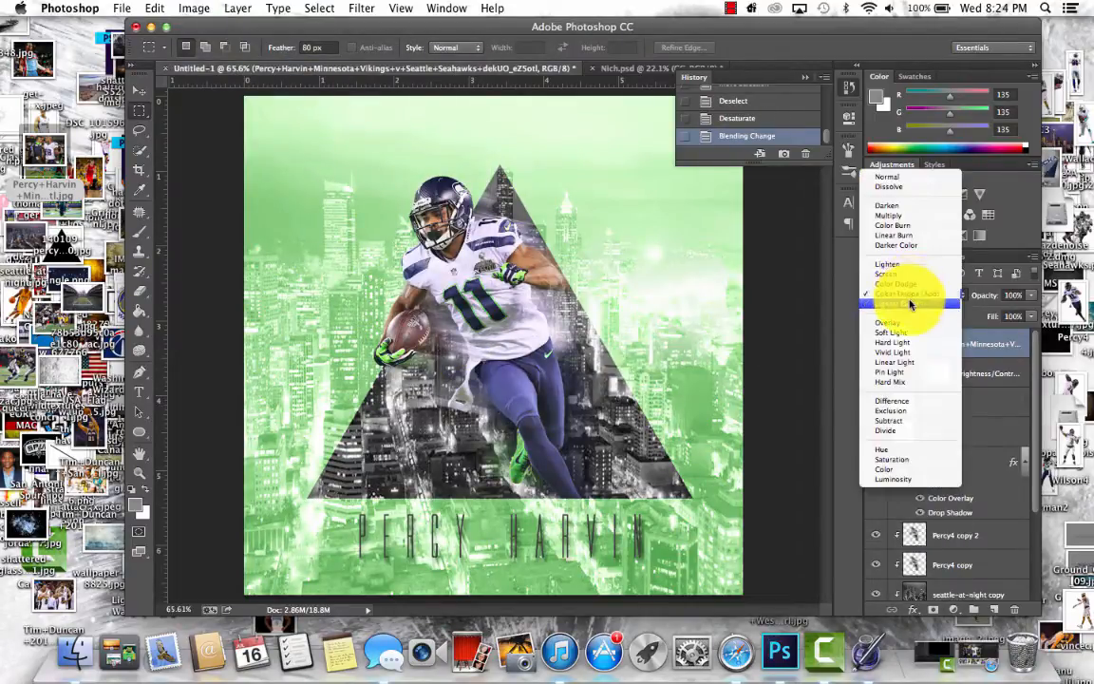
click(909, 303)
click(909, 298)
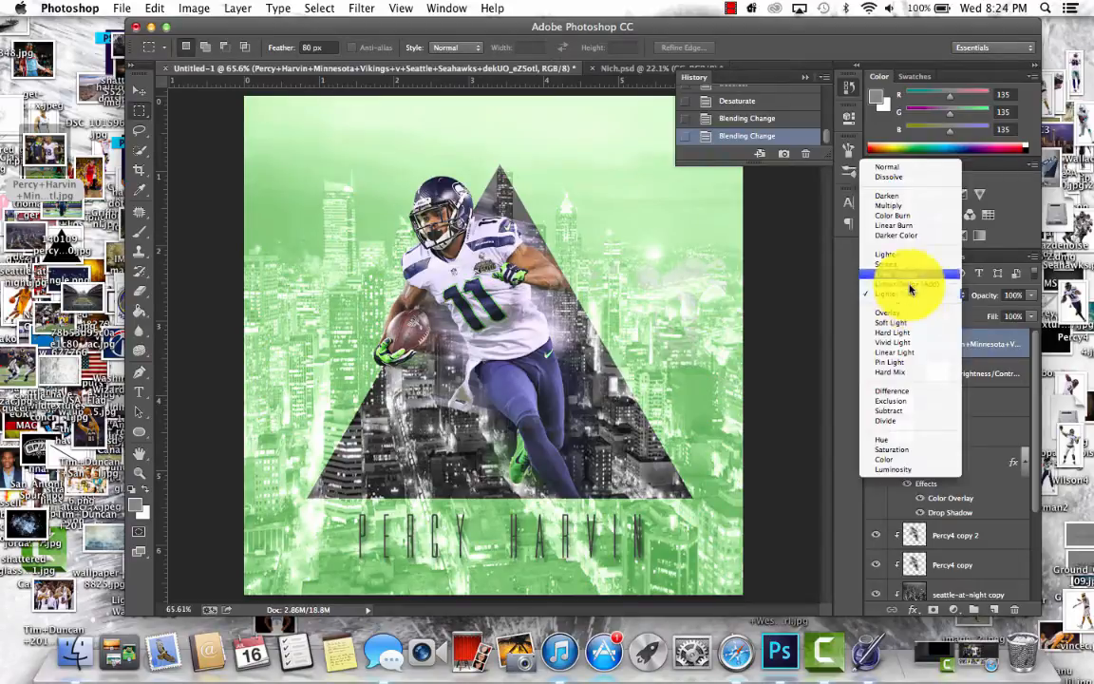
click(909, 274)
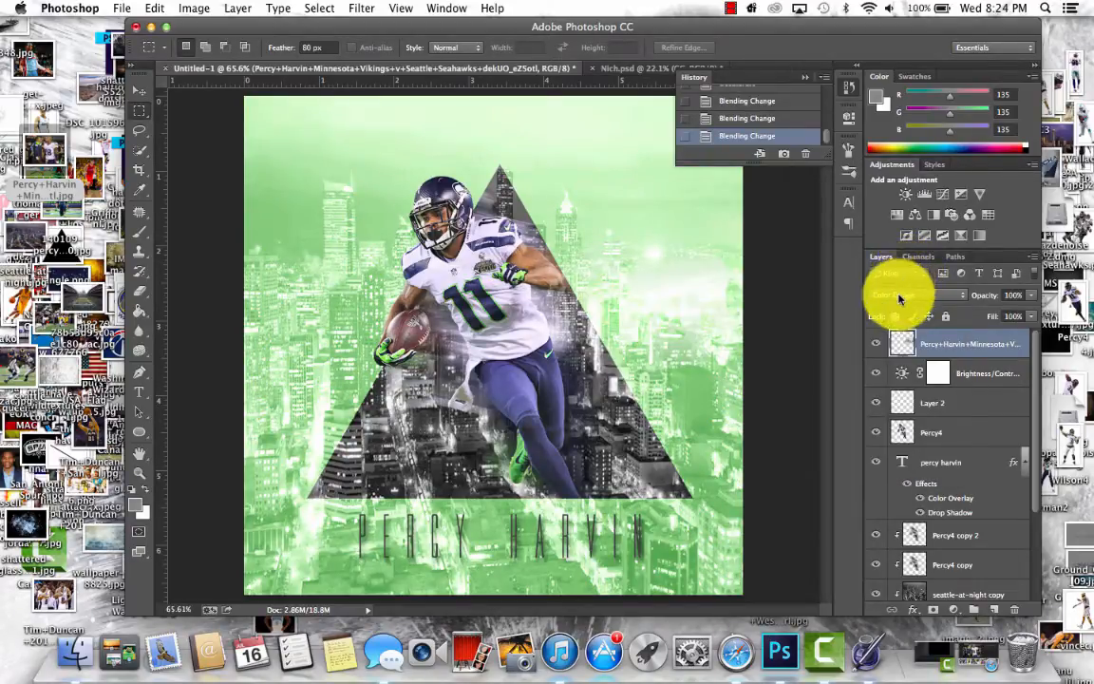
click(899, 296)
click(897, 276)
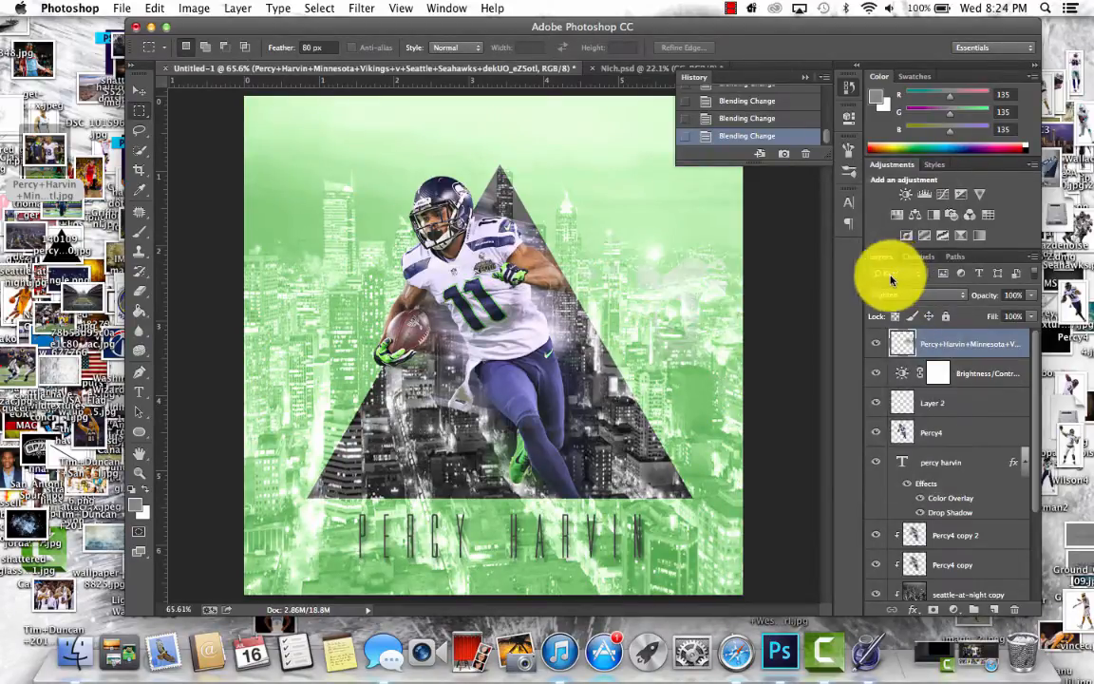
- Try duplicating the Vikings photo layer twice, and delete both copies
key(super+j)
key(super+j)
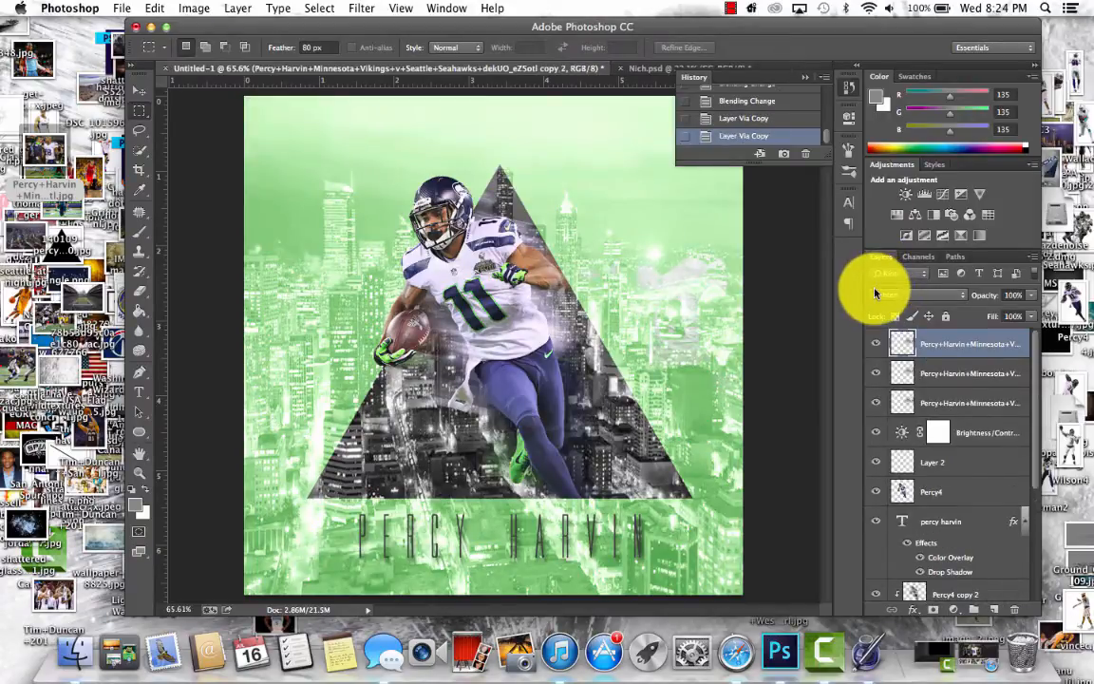
key(Delete)
key(Delete)
- Try Soft Light and Vivid Light on the Vikings photo layer and settle on the Hard Light blend mode
click(875, 294)
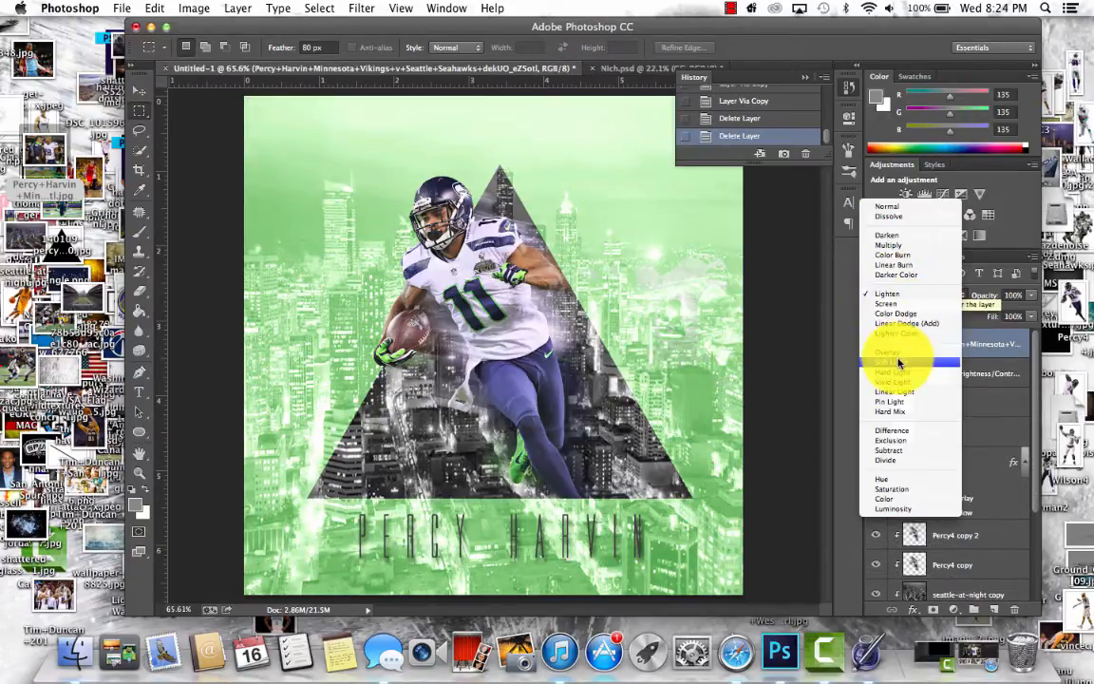
click(898, 361)
click(912, 300)
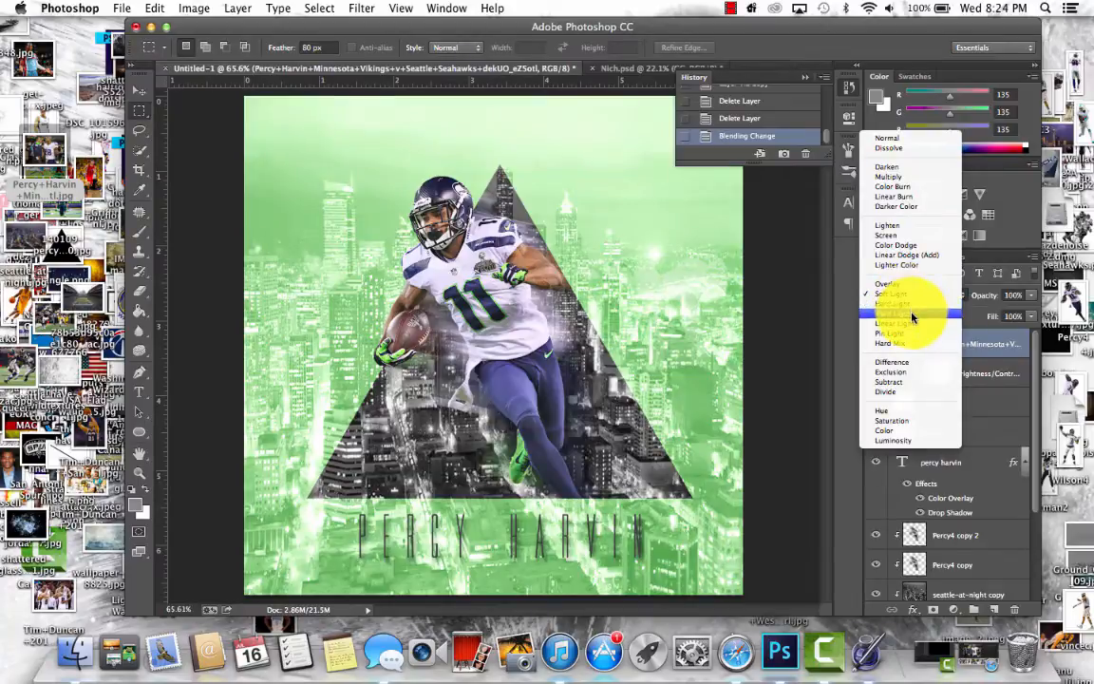
click(910, 312)
click(913, 301)
click(909, 285)
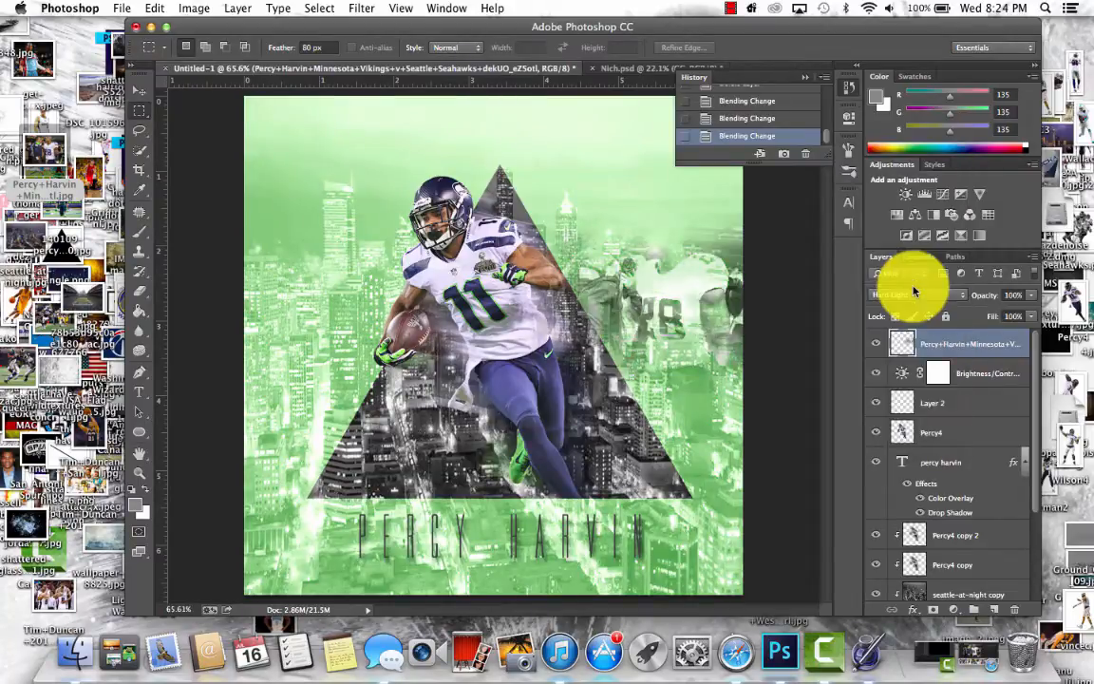
- Move the Vikings photo layer between the green Layer 1 and the seattle-at-night layer, and set its opacity to 75%
drag(962, 351, 1007, 530)
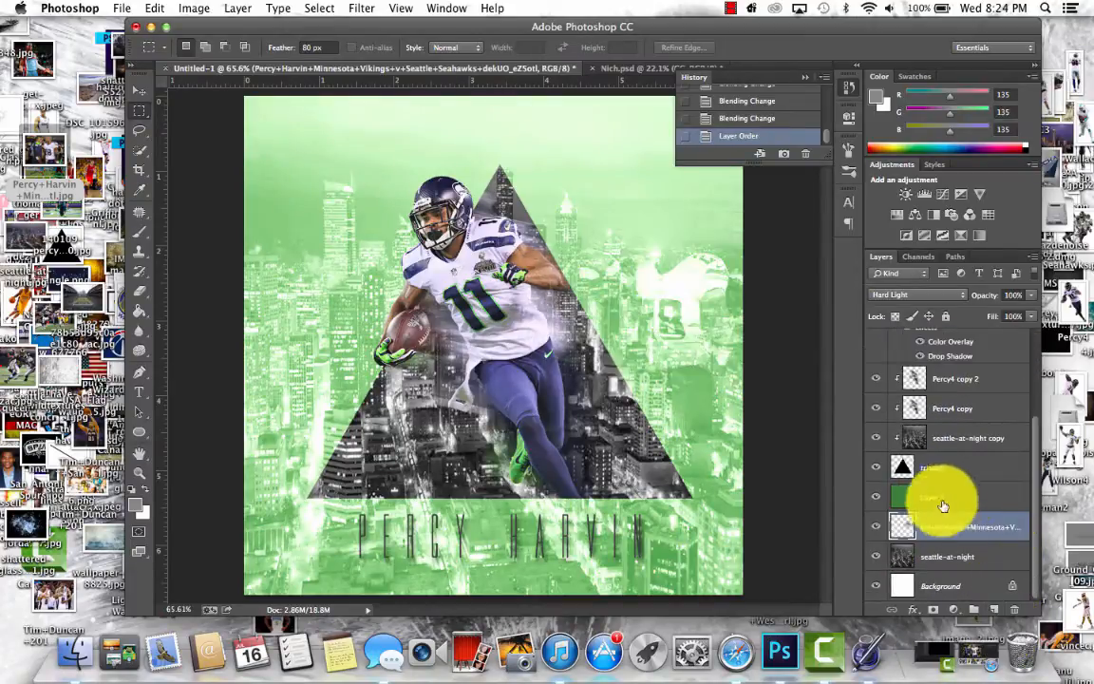
click(965, 498)
click(970, 527)
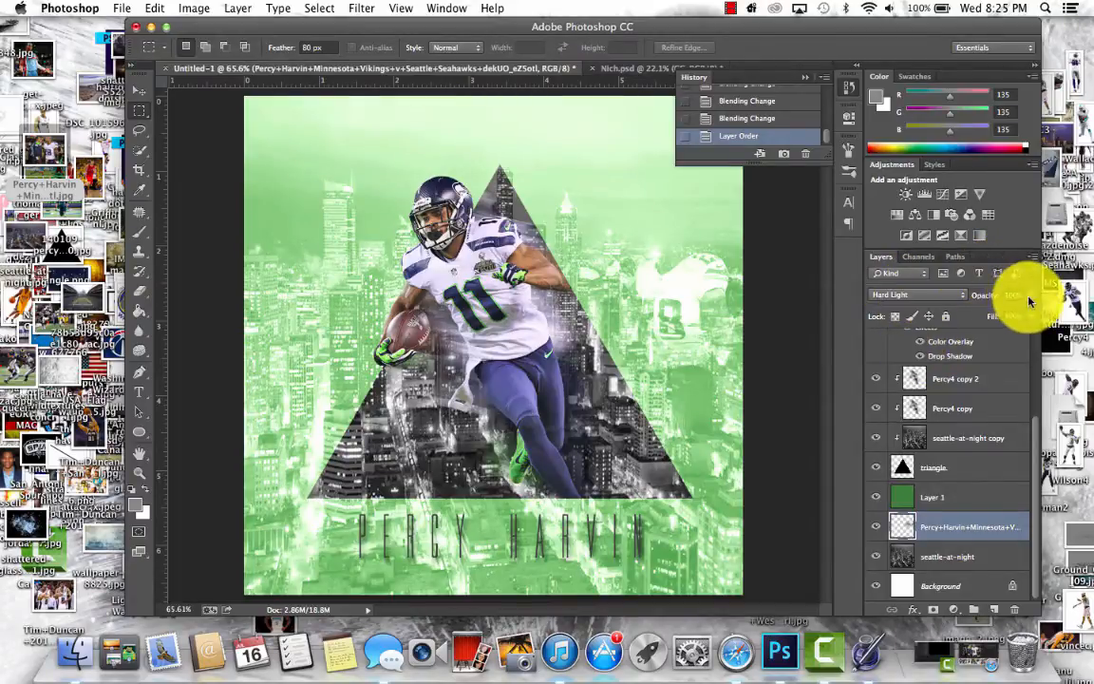
click(139, 90)
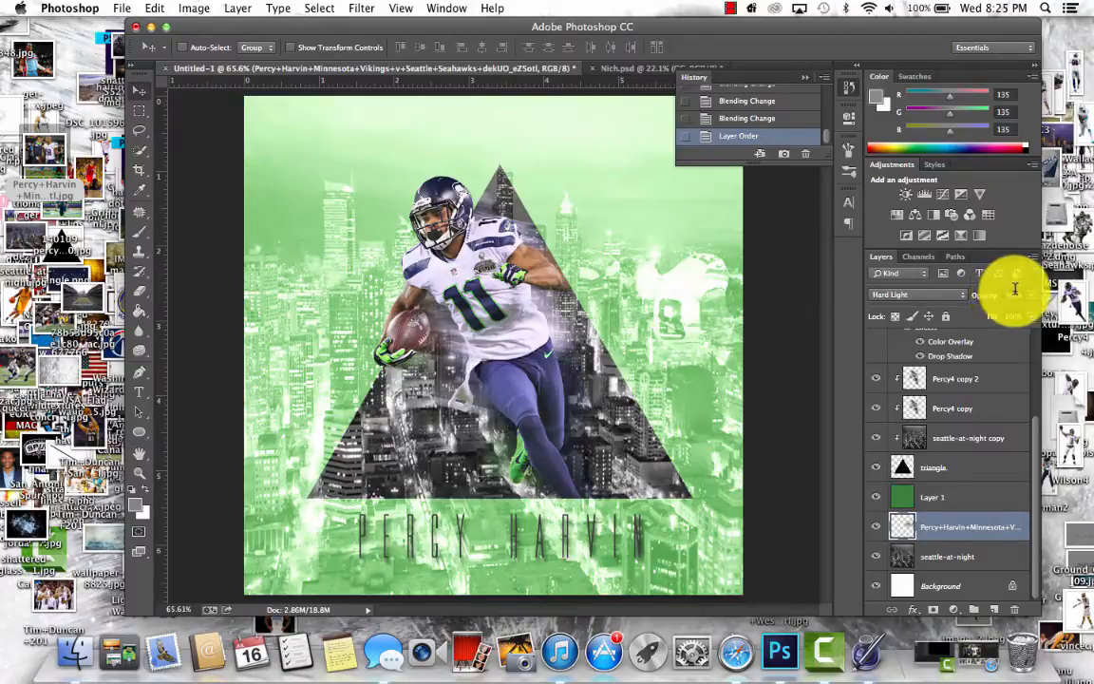
click(1012, 295)
text(75)
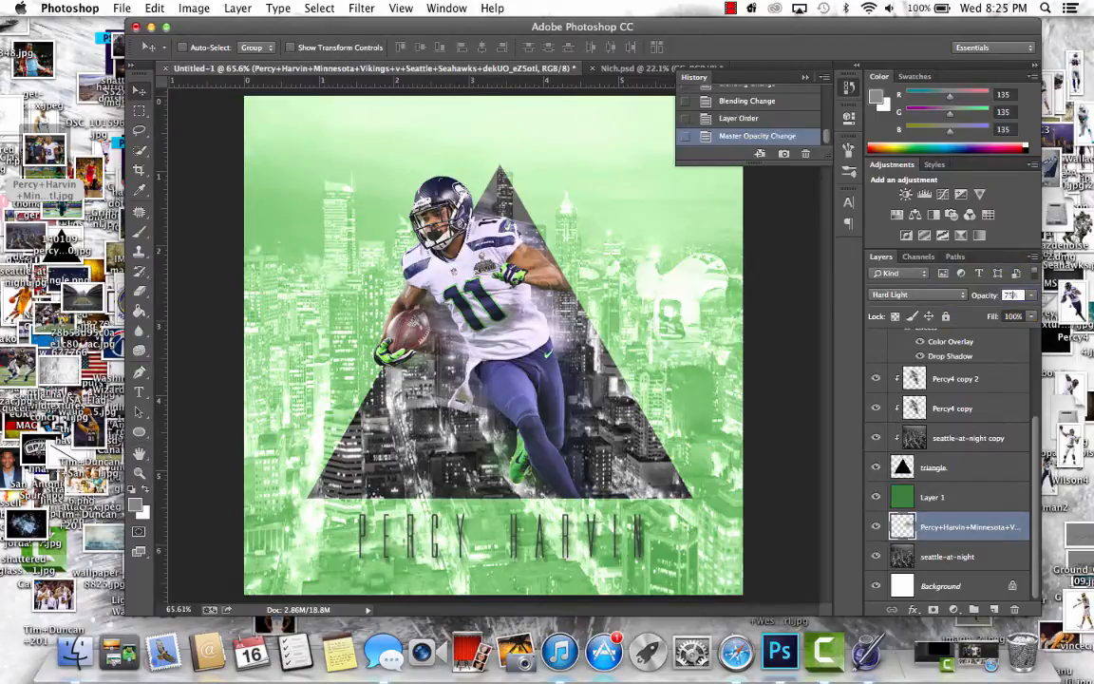
key(Return)
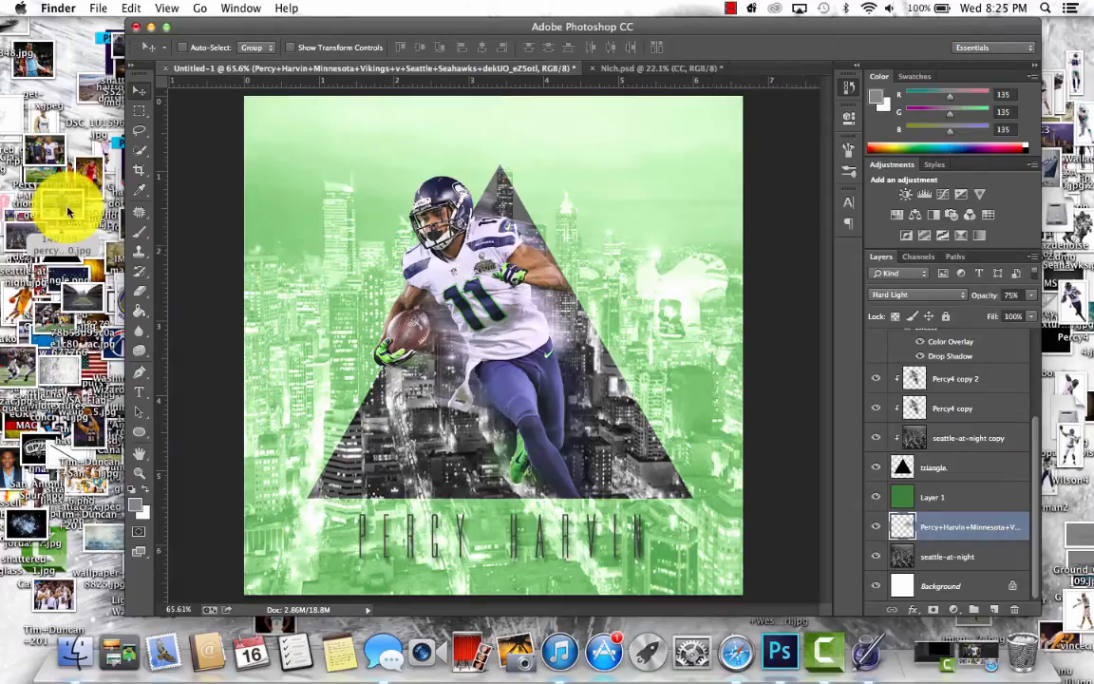
- Place 140109-percy-placeholder-600.jpg under the green layer, scaled down and moved to the canvas's left edge beside the running player
drag(69, 203, 418, 240)
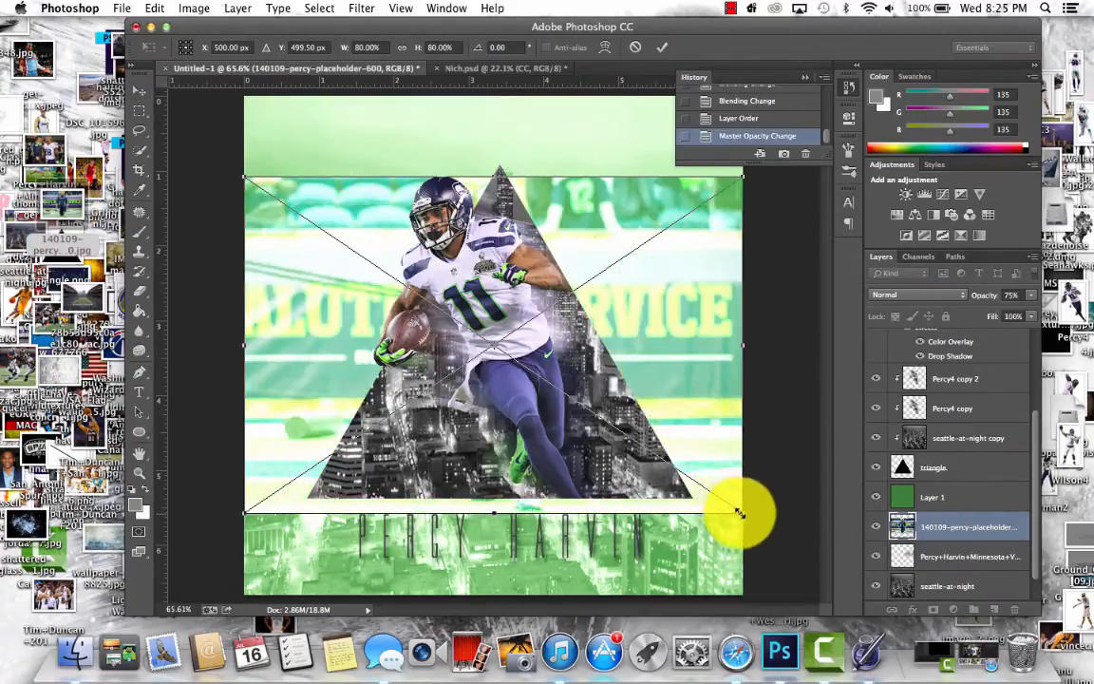
drag(739, 513, 450, 346)
key(Return)
drag(418, 309, 340, 370)
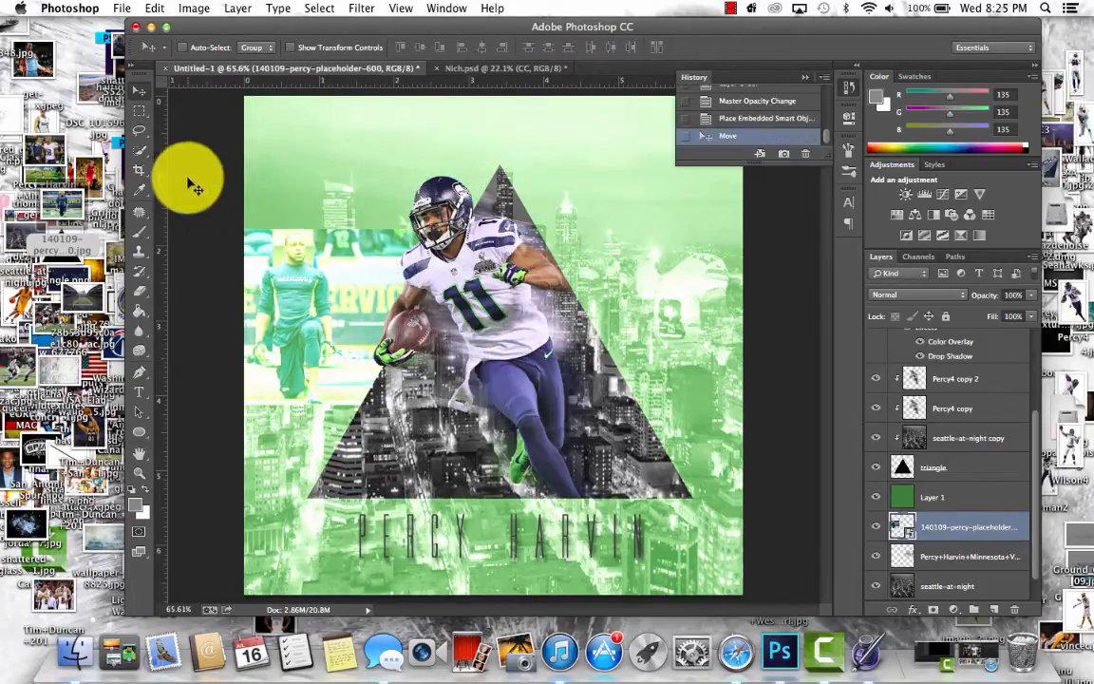
- Rasterize the 140109-percy-placeholder photo layer and fade its right edge by clearing an 80 px feathered rectangular selection
click(140, 110)
drag(482, 141, 414, 511)
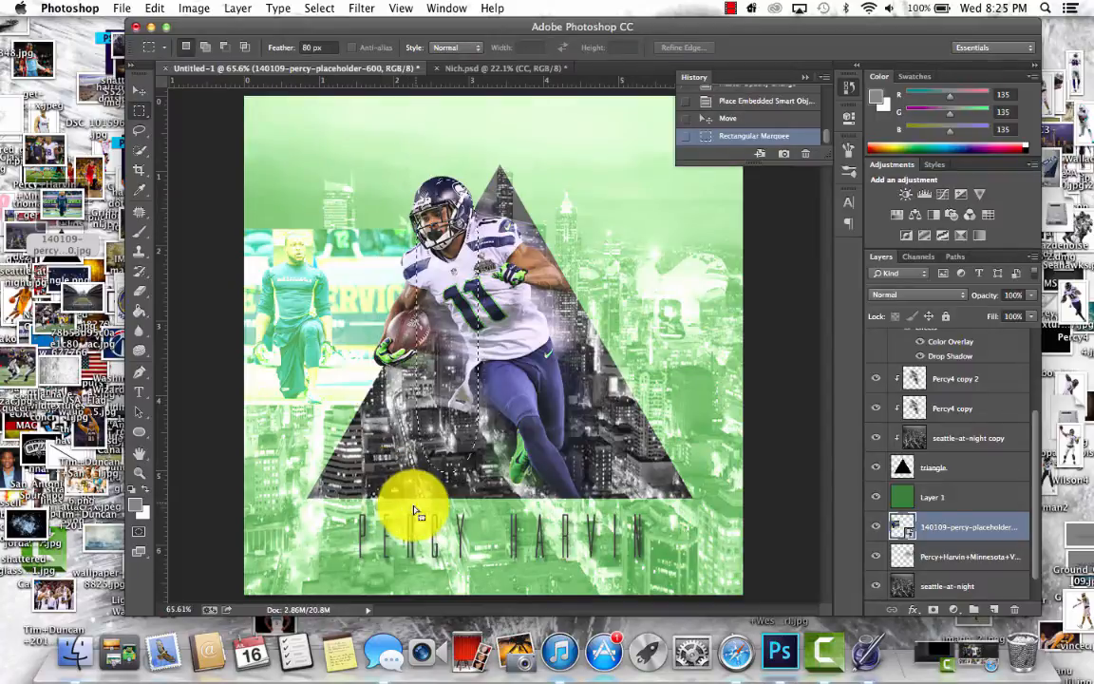
drag(453, 367, 432, 337)
key(Delete)
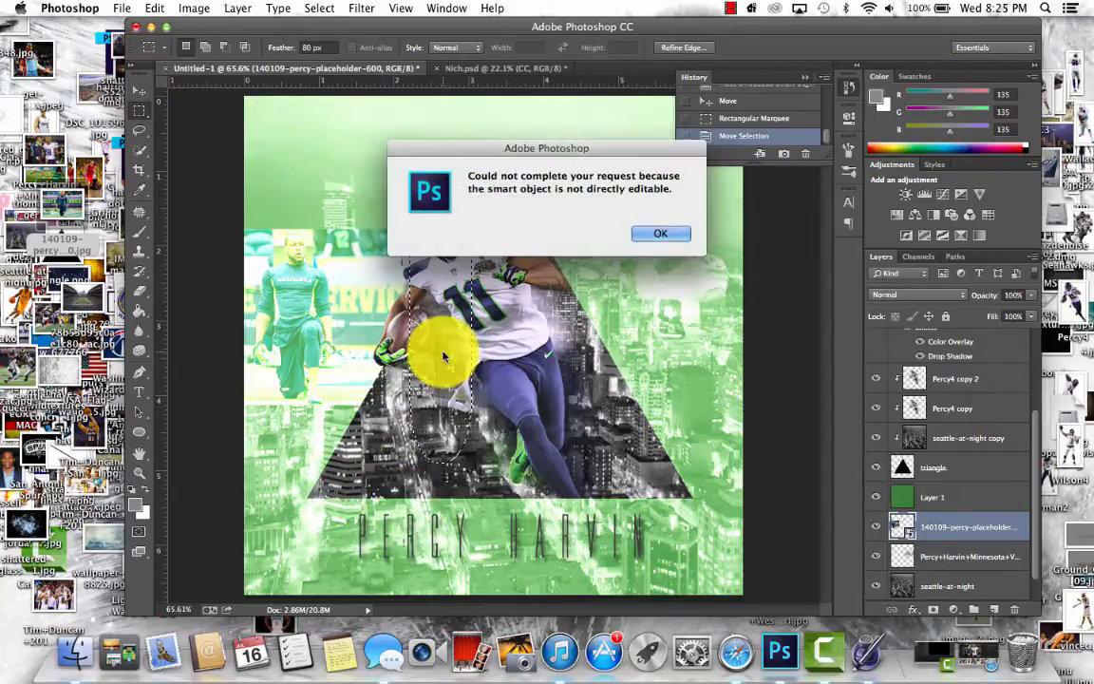
click(661, 233)
click(238, 7)
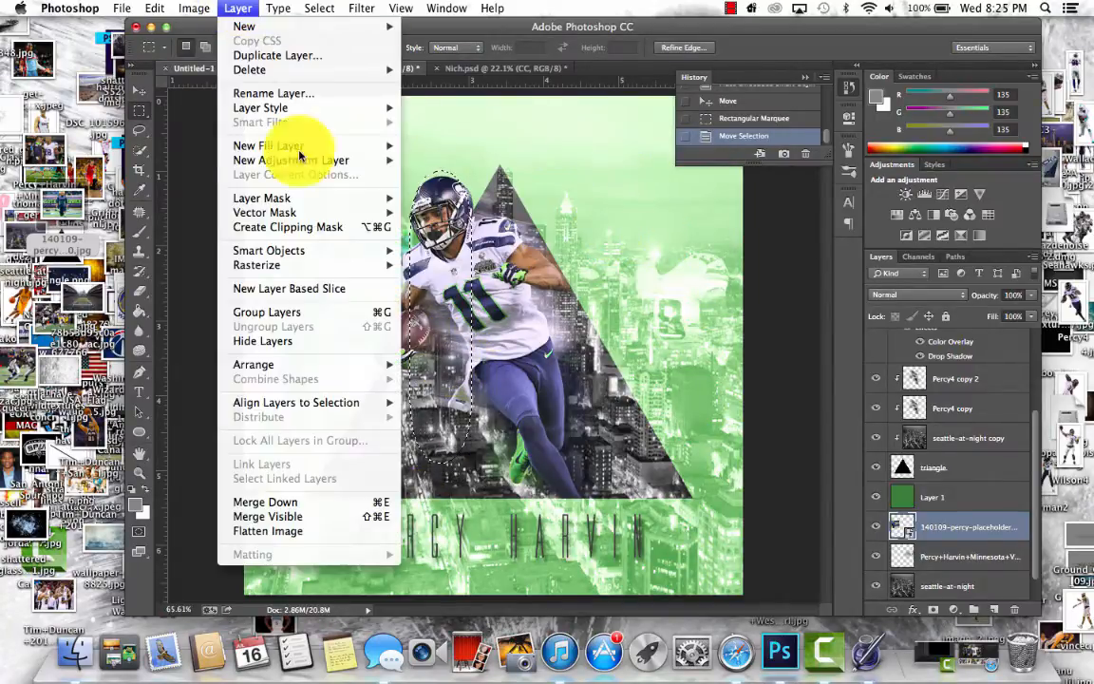
mouse_move(283, 262)
click(480, 323)
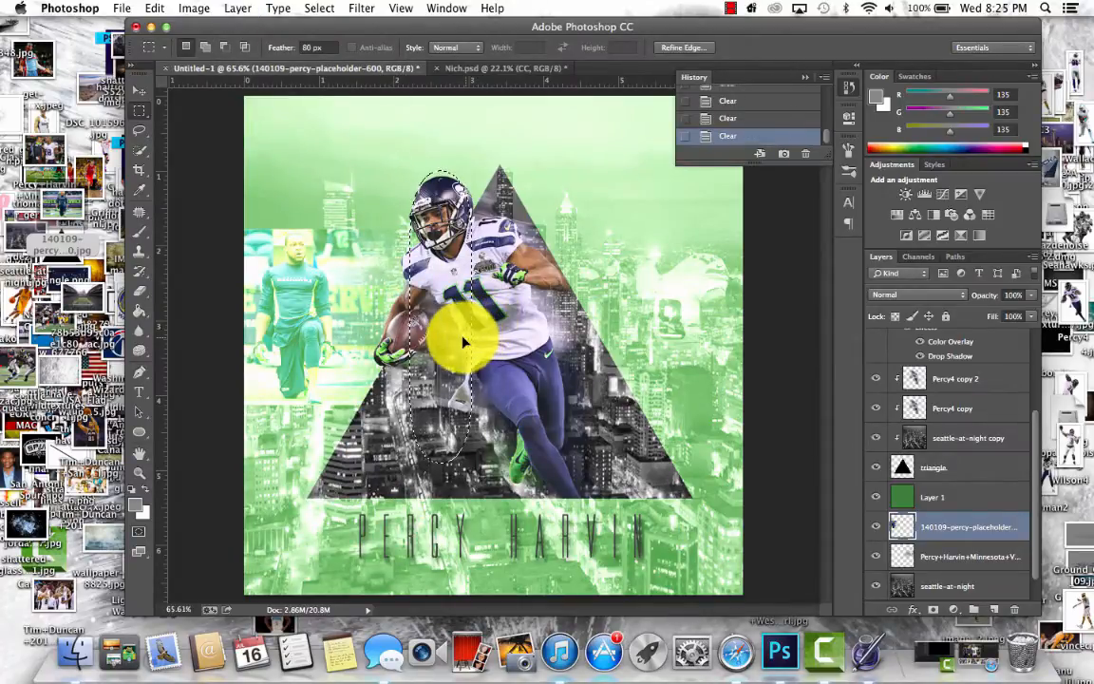
- Fade the placeholder photo's bottom and top edges by clearing feathered selections over them, and deselect
drag(464, 337, 380, 567)
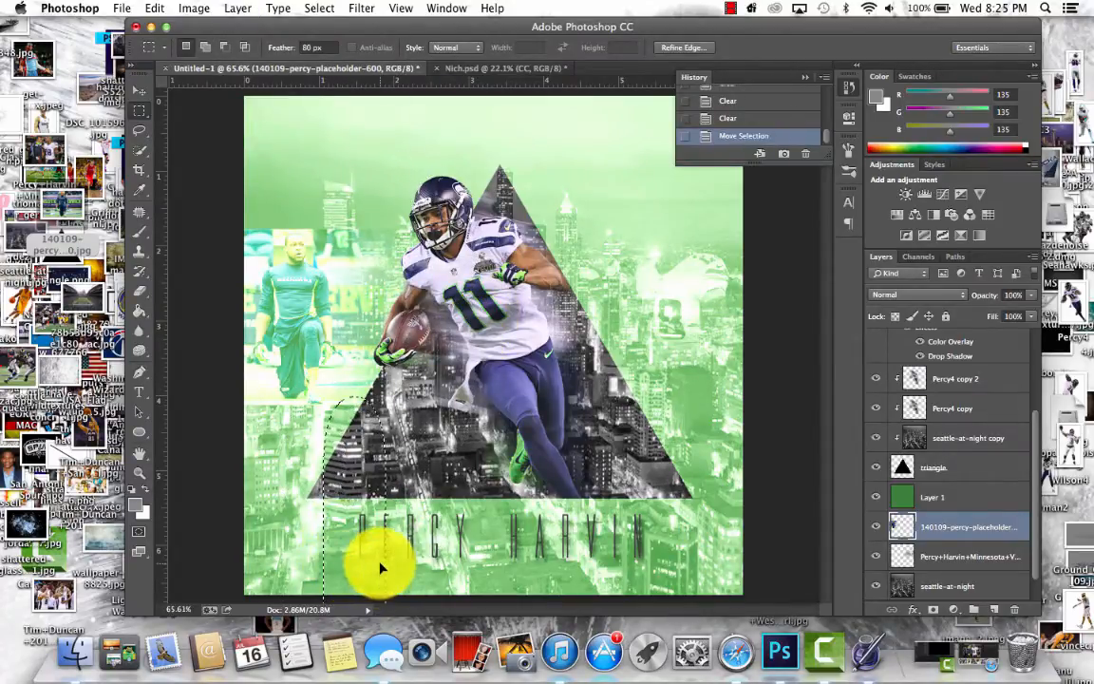
key(Delete)
key(Delete)
key(super+d)
mouse_move(423, 457)
mouse_down()
mouse_move(175, 479)
mouse_move(149, 545)
mouse_up()
drag(317, 501, 287, 176)
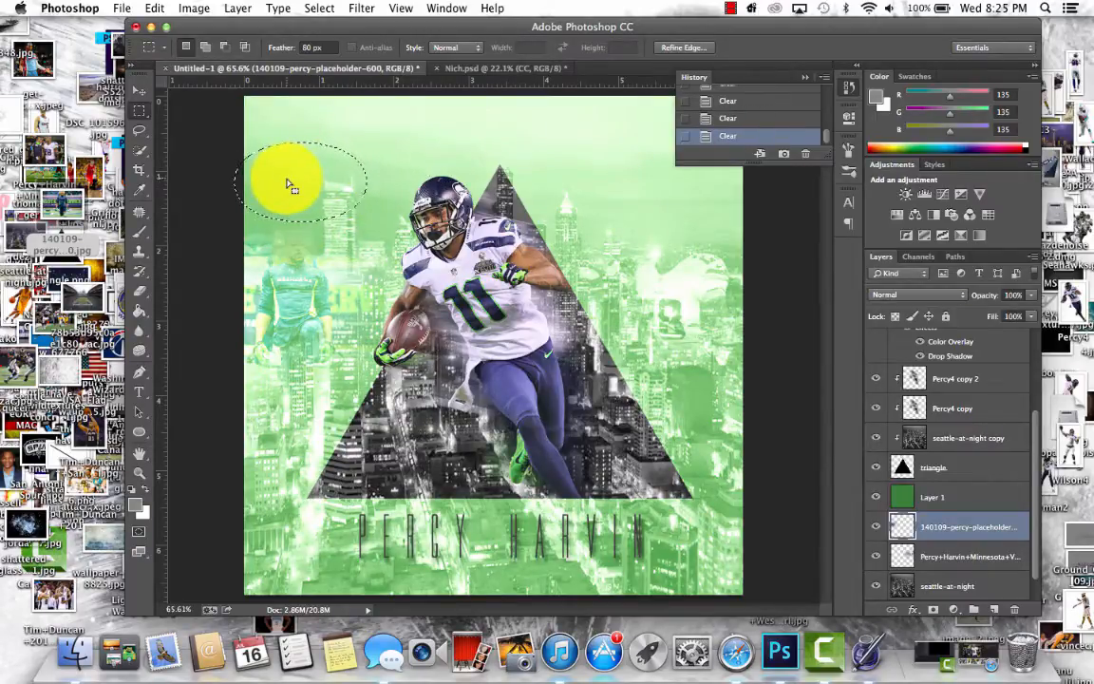
drag(276, 183, 270, 175)
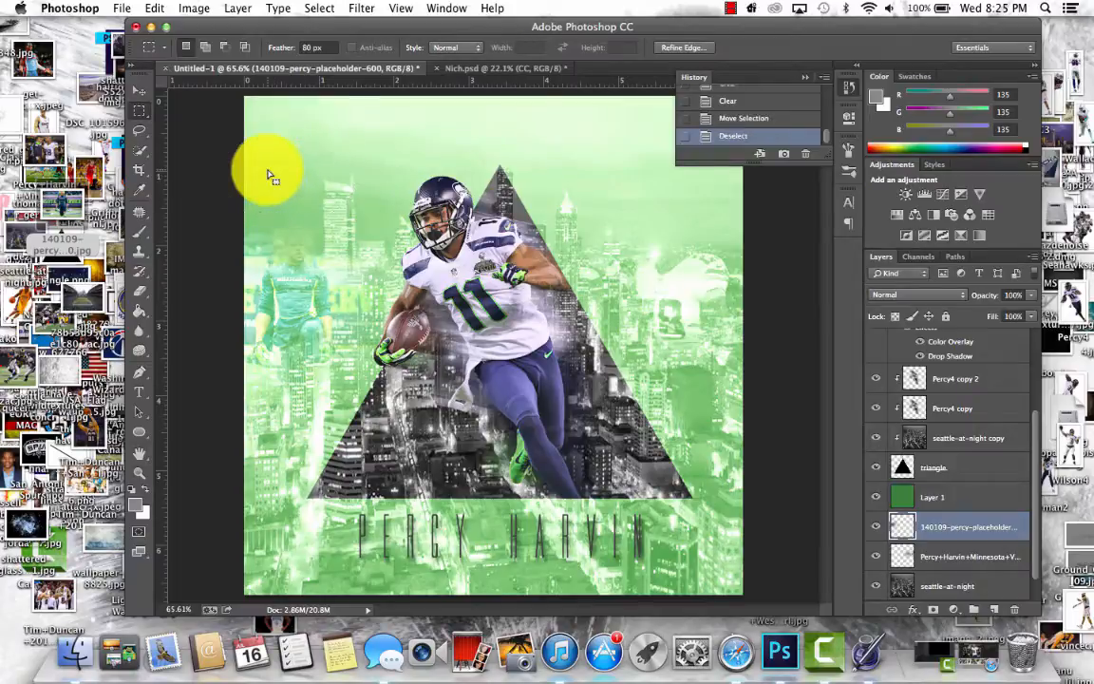
- Desaturate the 140109-percy-placeholder photo layer
click(901, 296)
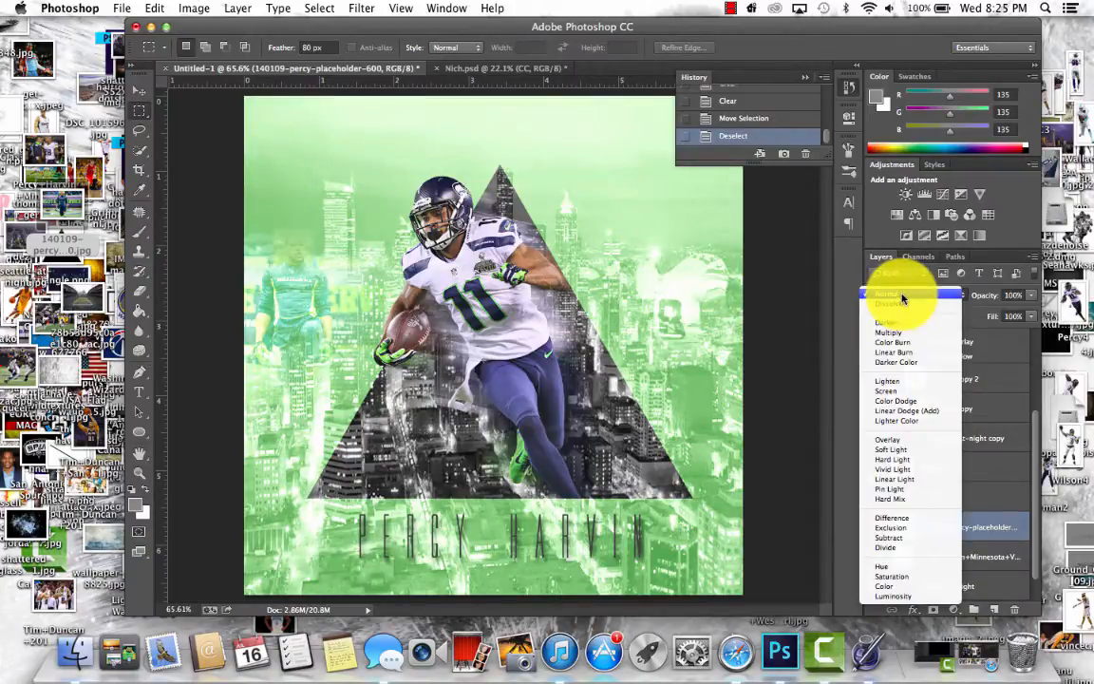
click(901, 299)
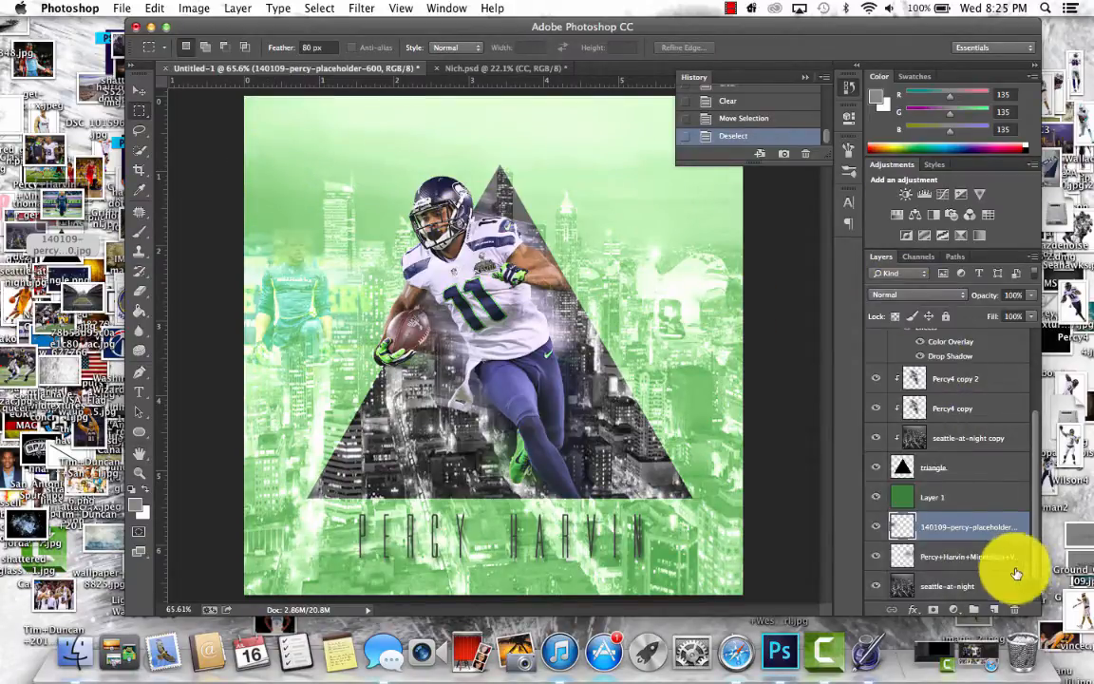
click(976, 560)
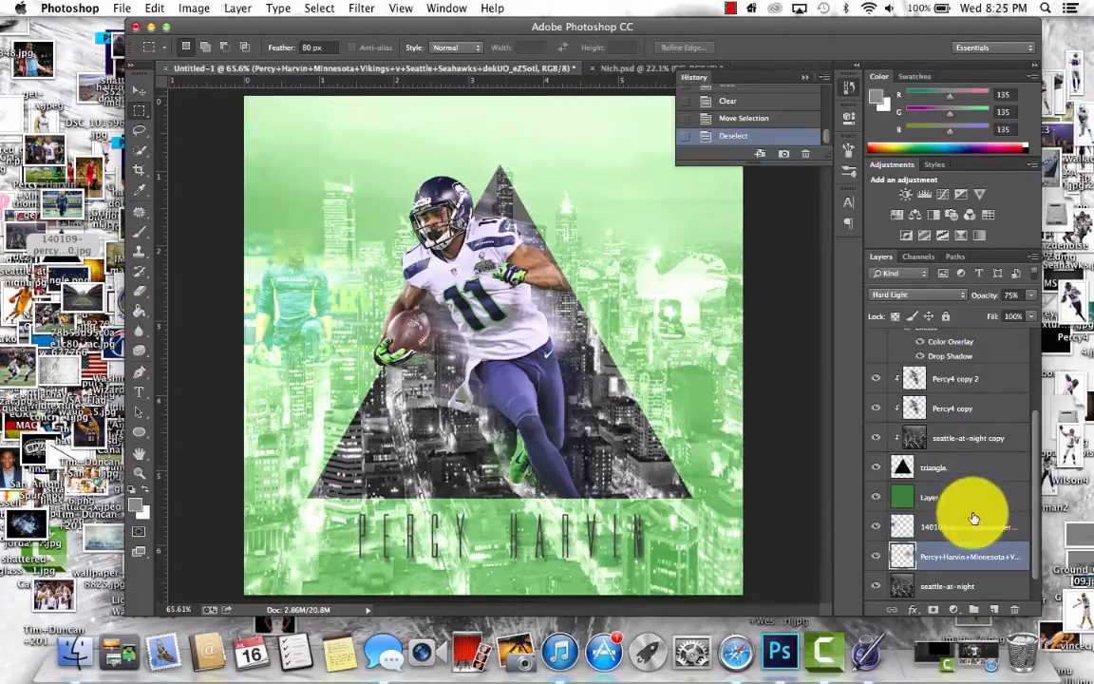
click(972, 524)
click(228, 7)
mouse_move(195, 7)
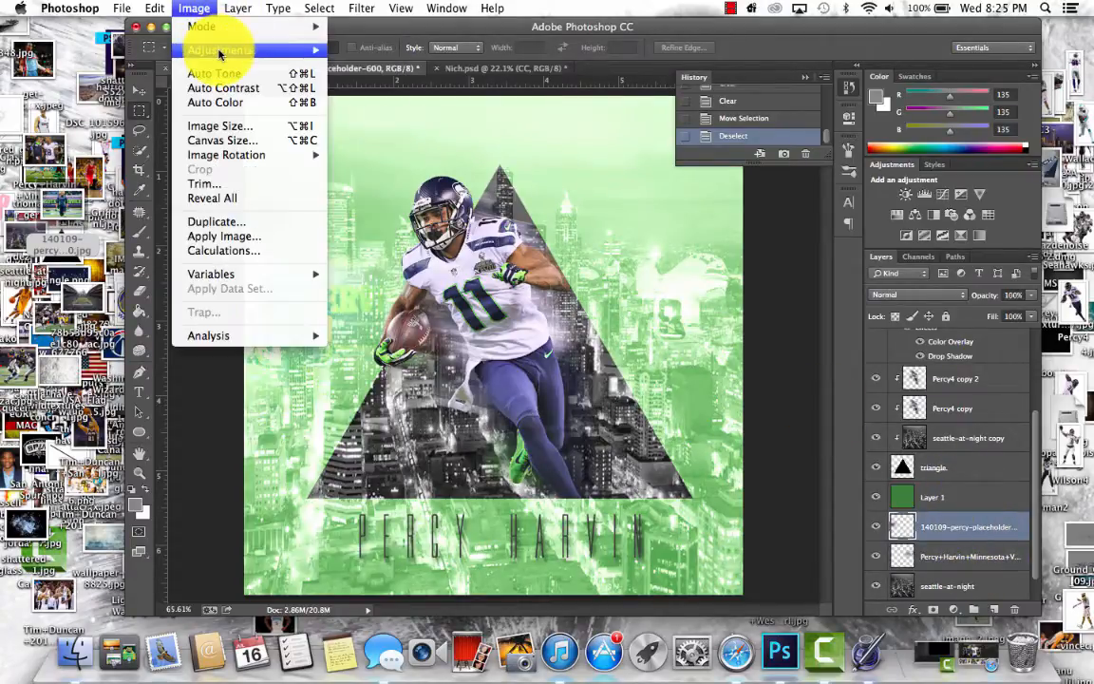
mouse_move(221, 50)
click(420, 347)
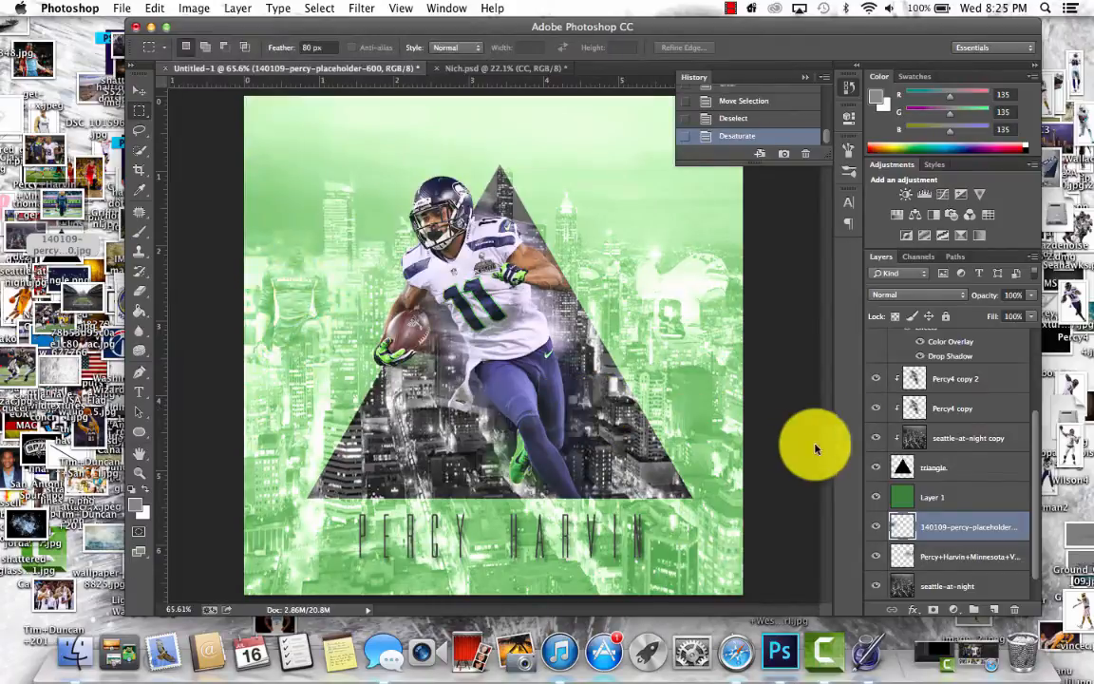
- Set the placeholder photo layer's blend mode to Hard Light, and try duplicating the layer before deleting the copy
click(894, 299)
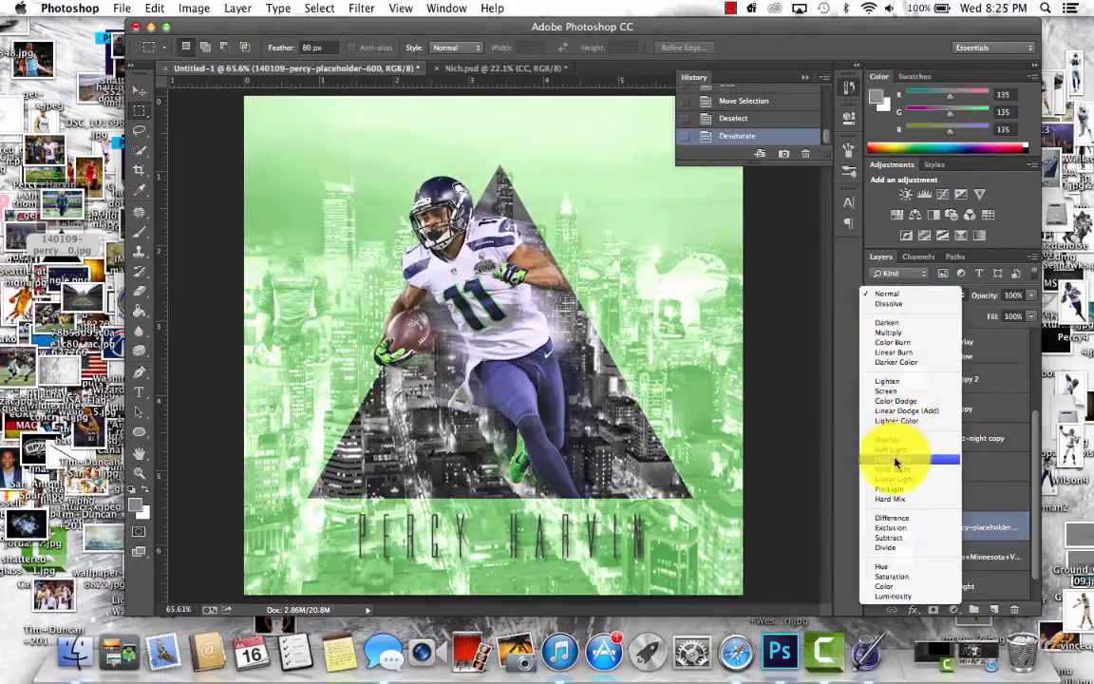
click(897, 457)
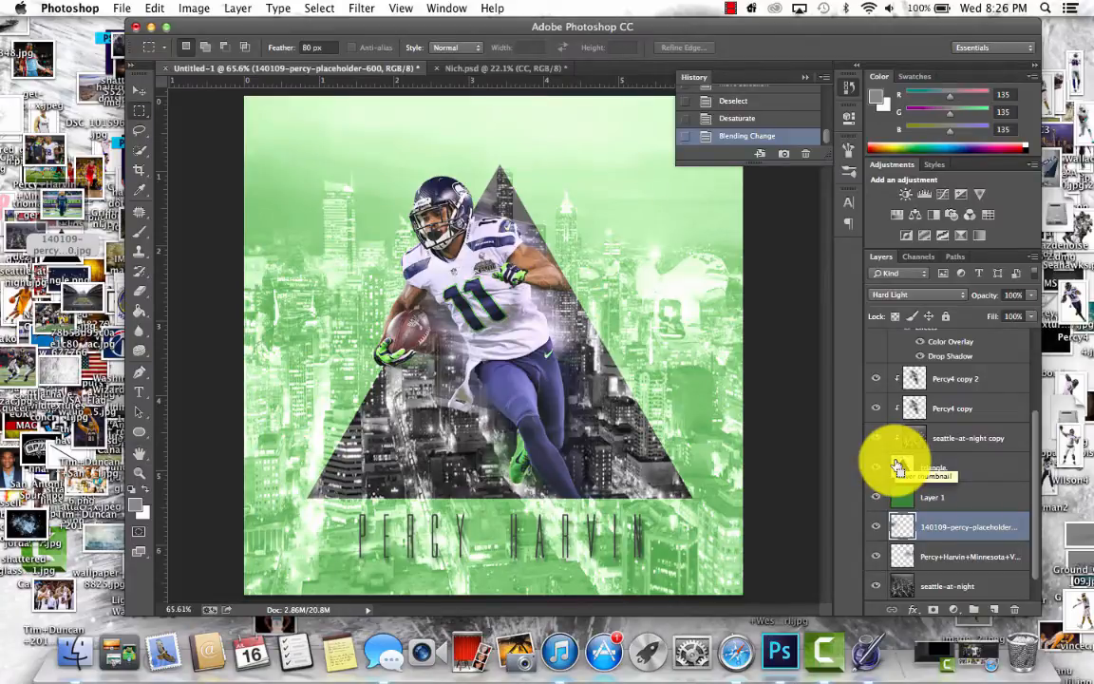
key(super+j)
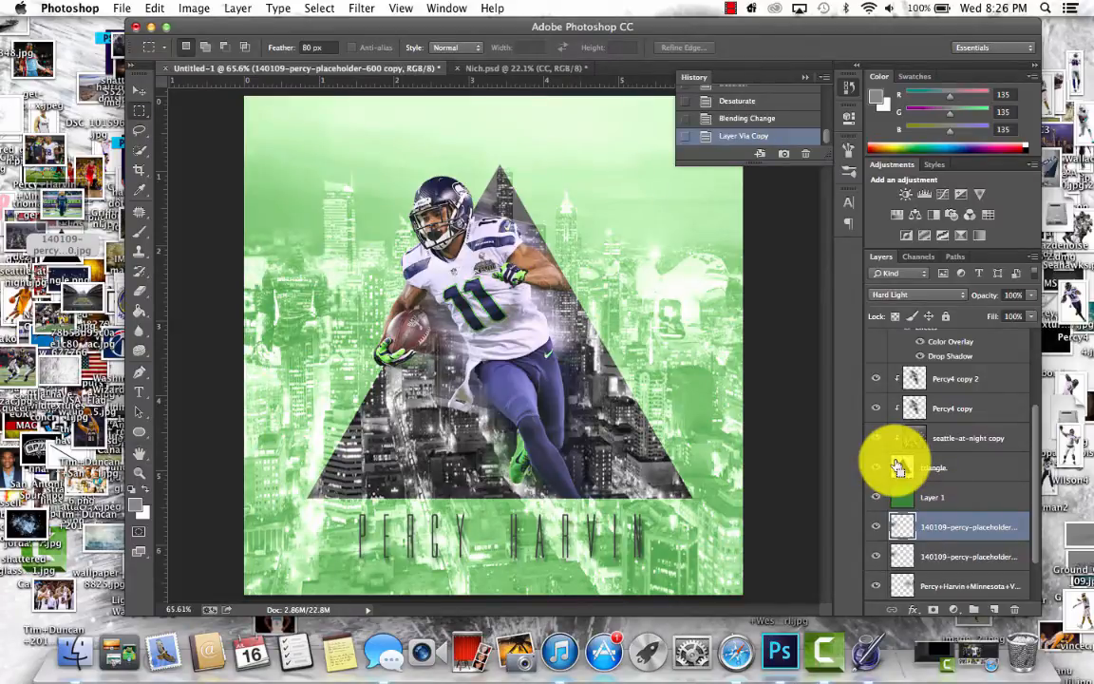
key(BackSpace)
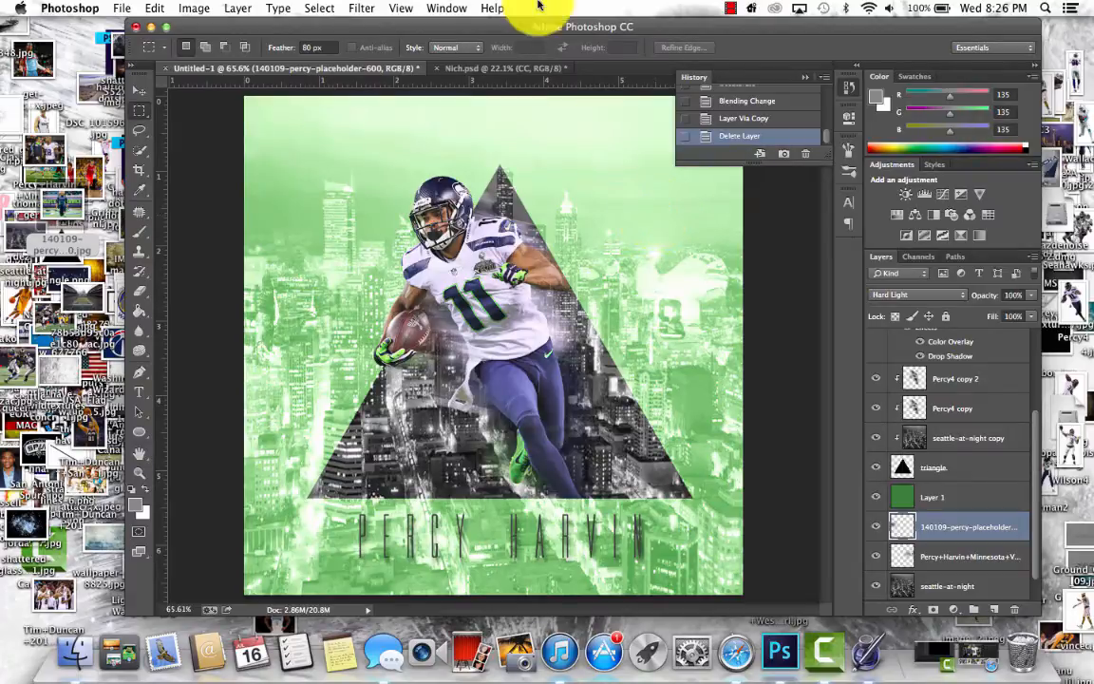
- Examine the Nich.psd reference graphic for comparison and return to the Untitled-1 document
click(509, 70)
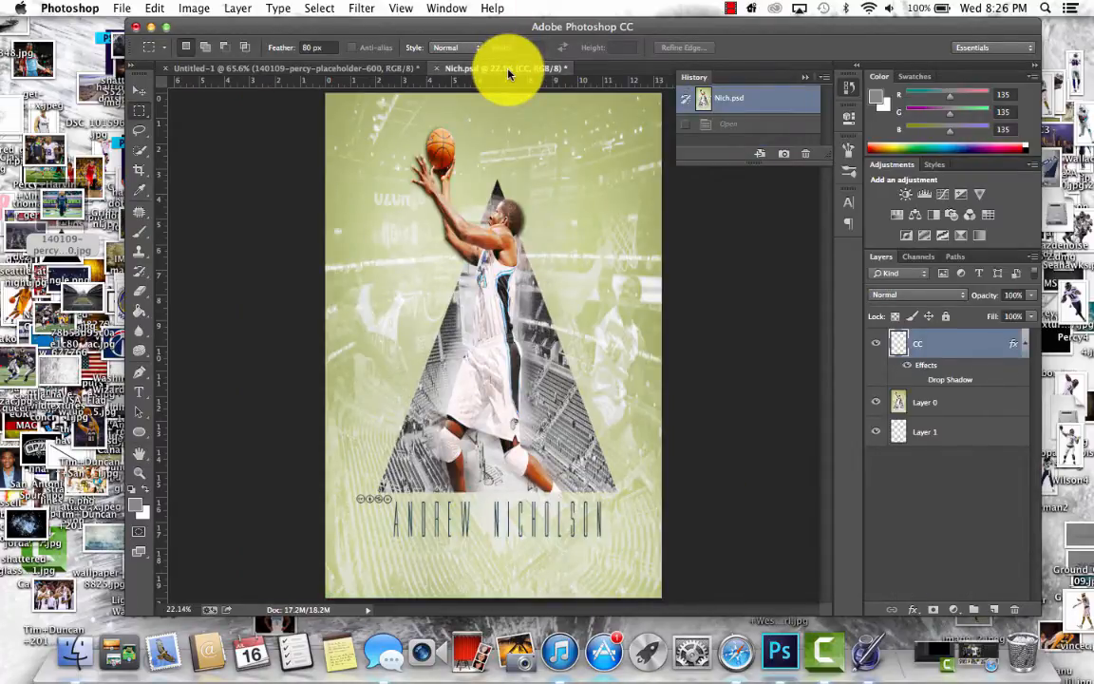
click(361, 69)
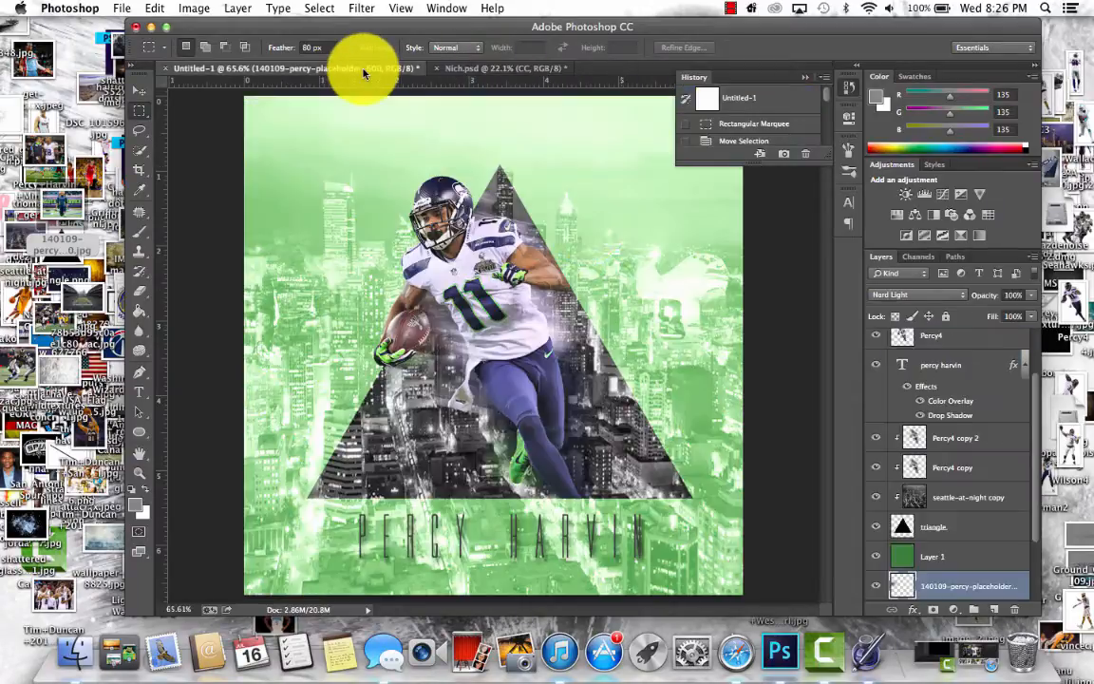
click(725, 8)
click(725, 8)
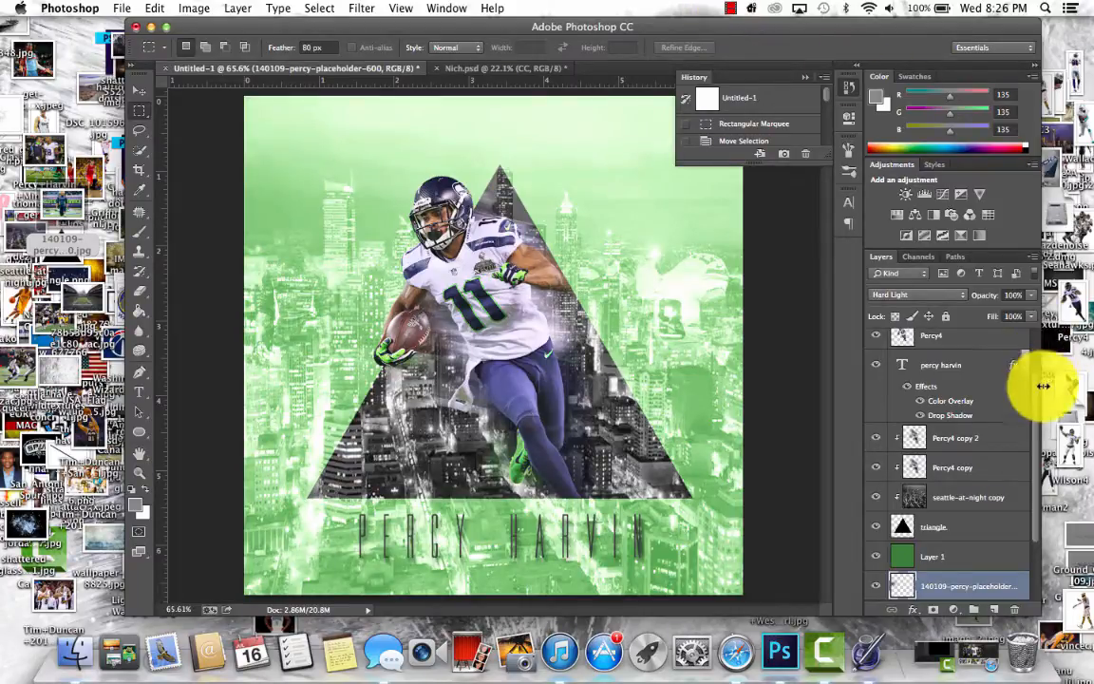
- Select Layer 2 and look through the brush presets for the Brush tool
scroll(1038, 403, up, 3)
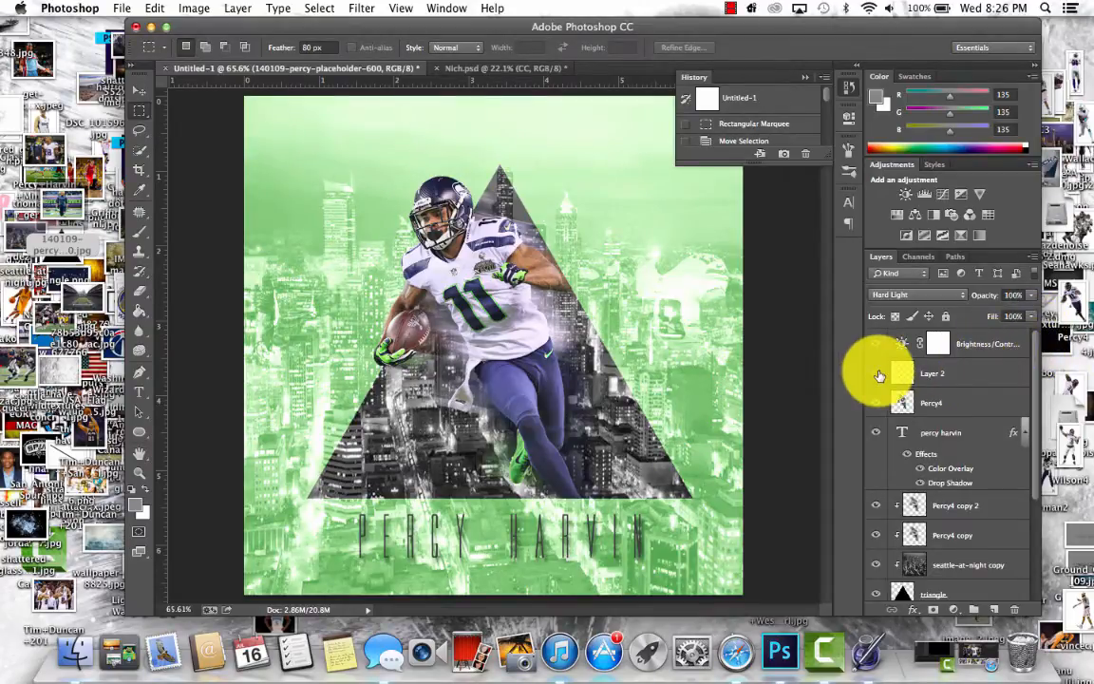
click(949, 373)
click(842, 174)
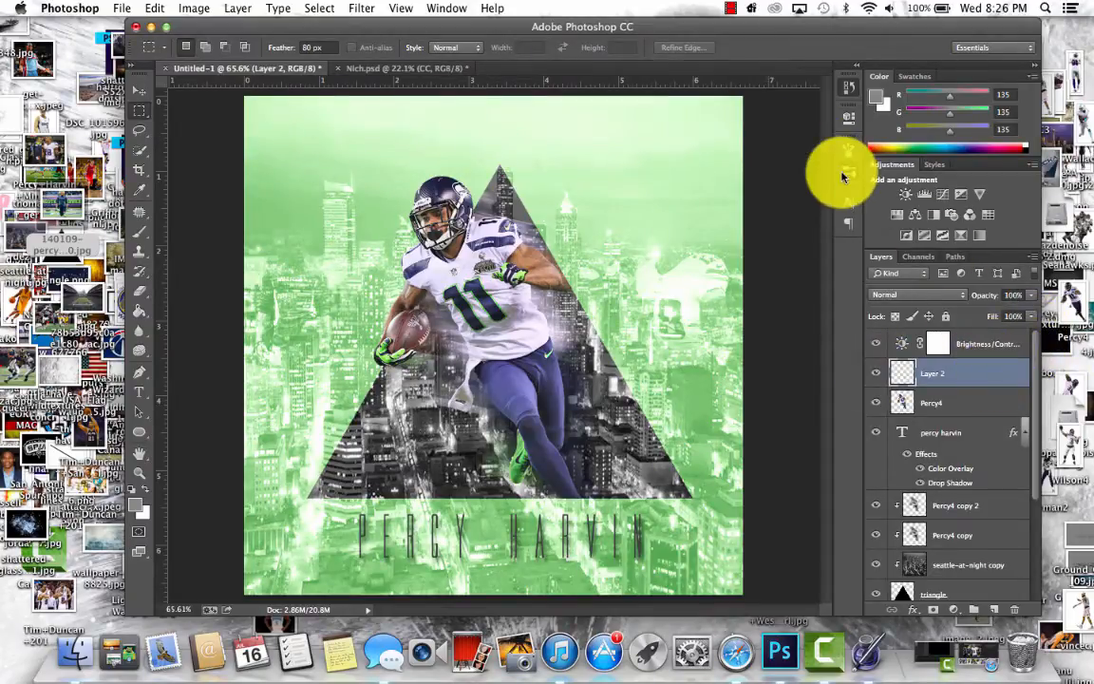
click(846, 174)
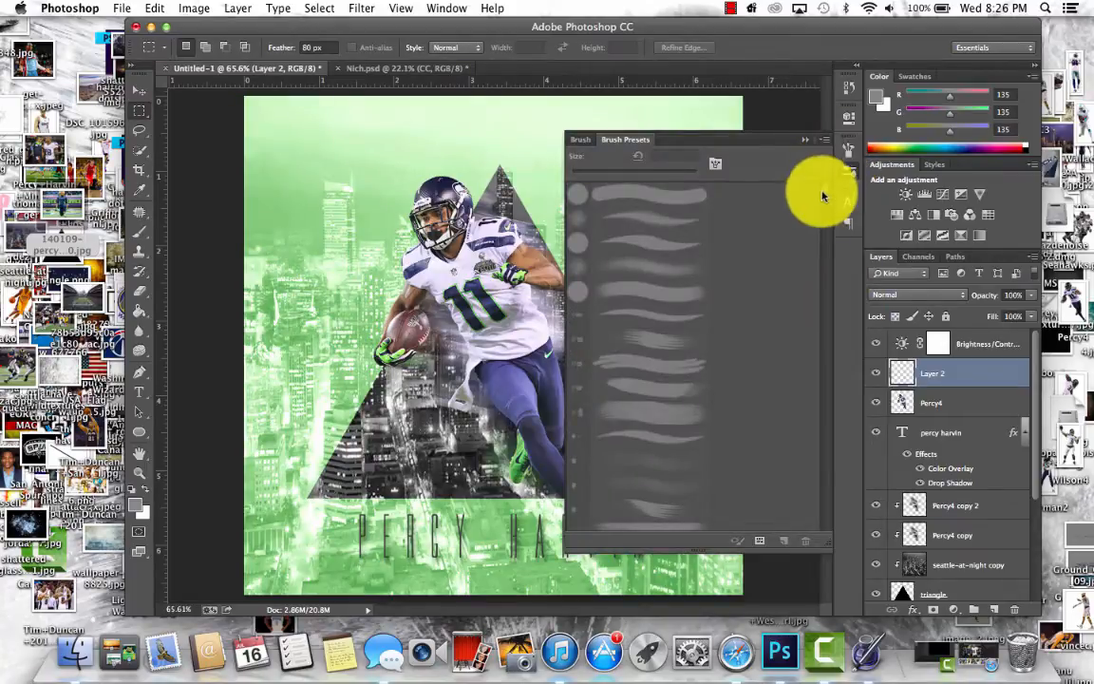
scroll(823, 227, down, 5)
scroll(829, 292, down, 8)
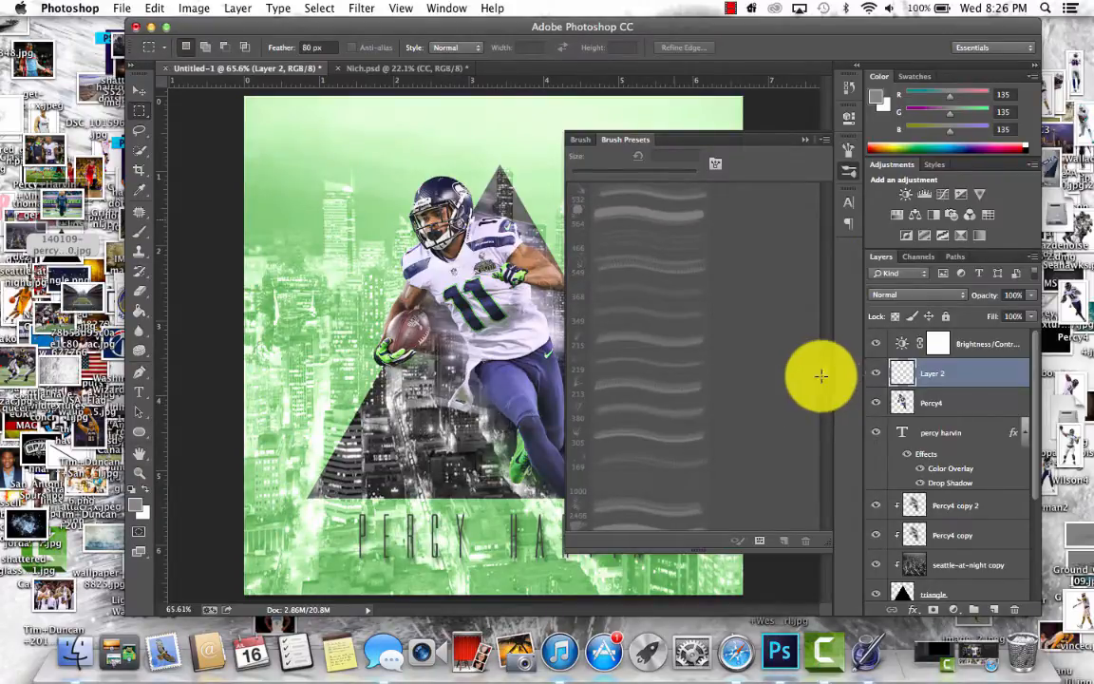
click(139, 230)
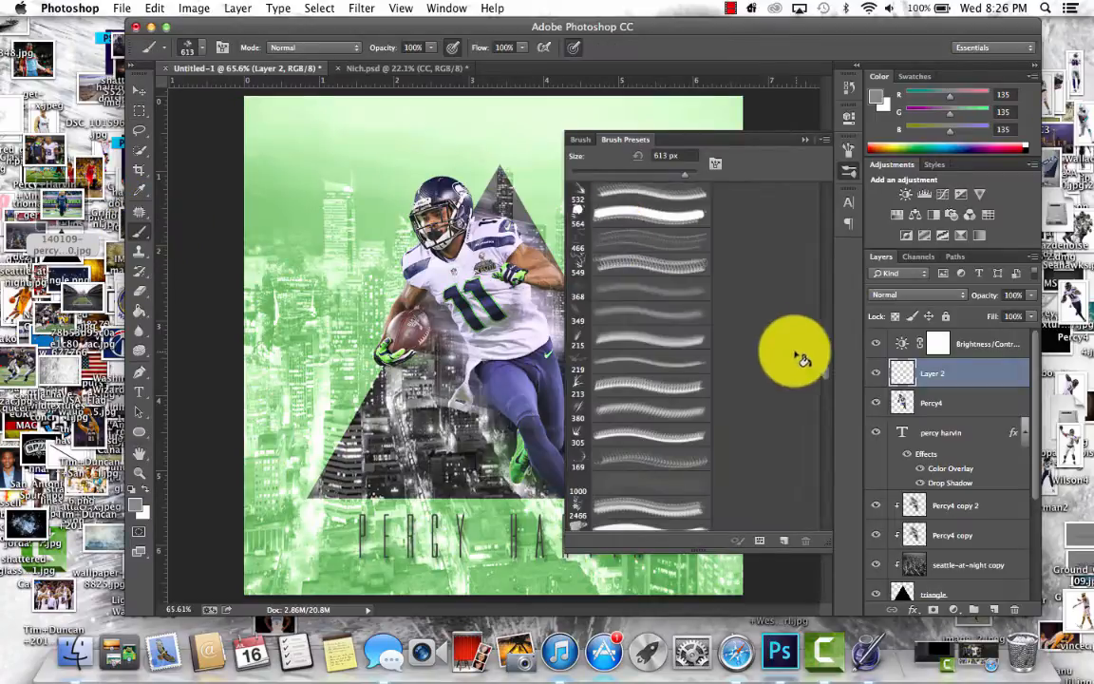
scroll(822, 427, down, 10)
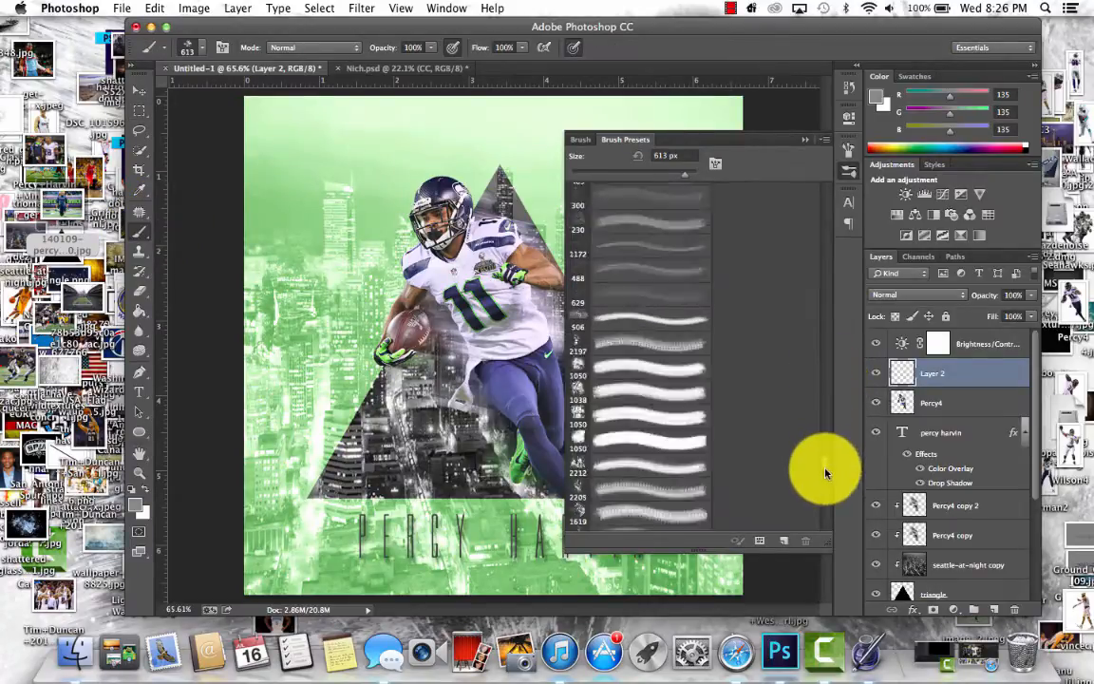
scroll(826, 466, down, 15)
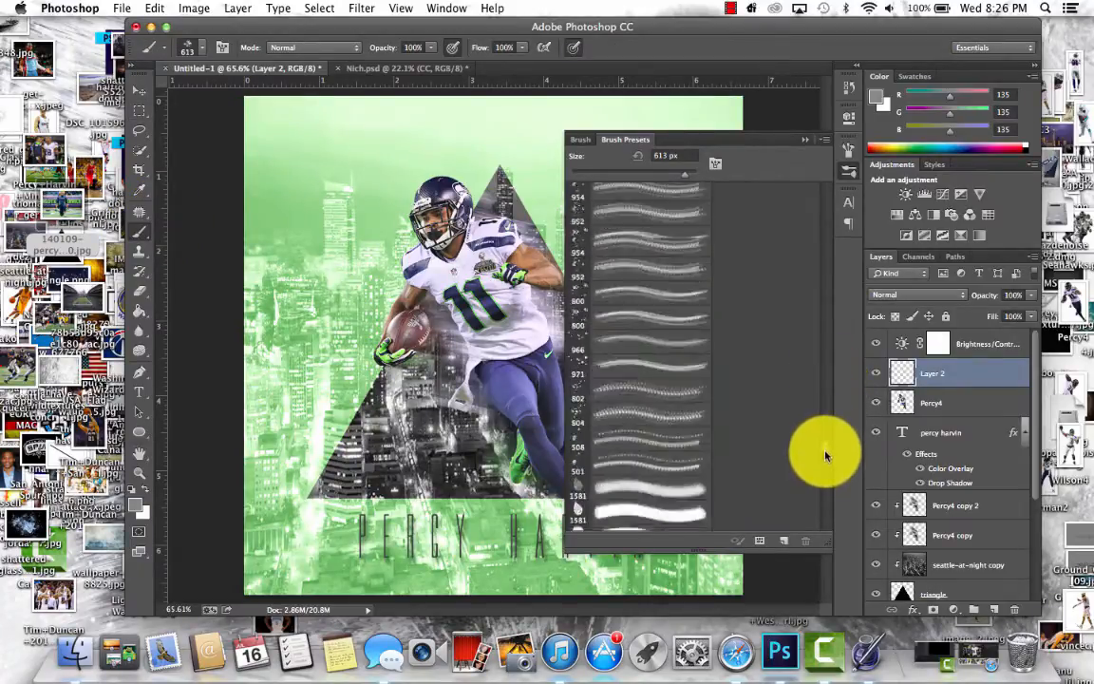
scroll(827, 456, down, 10)
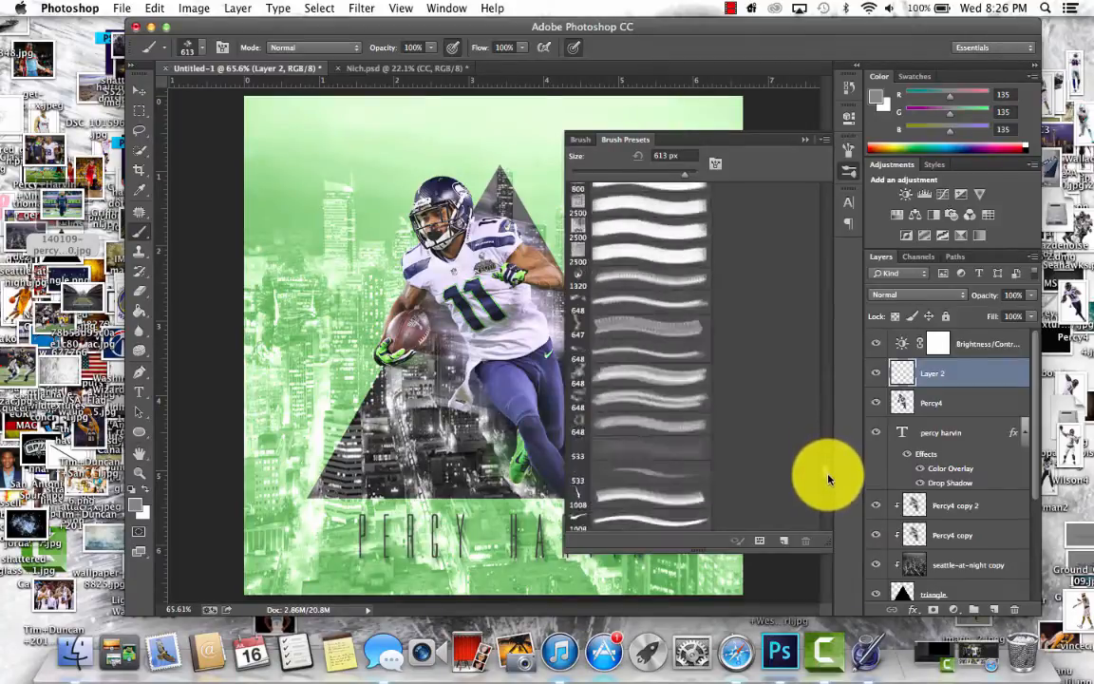
click(848, 171)
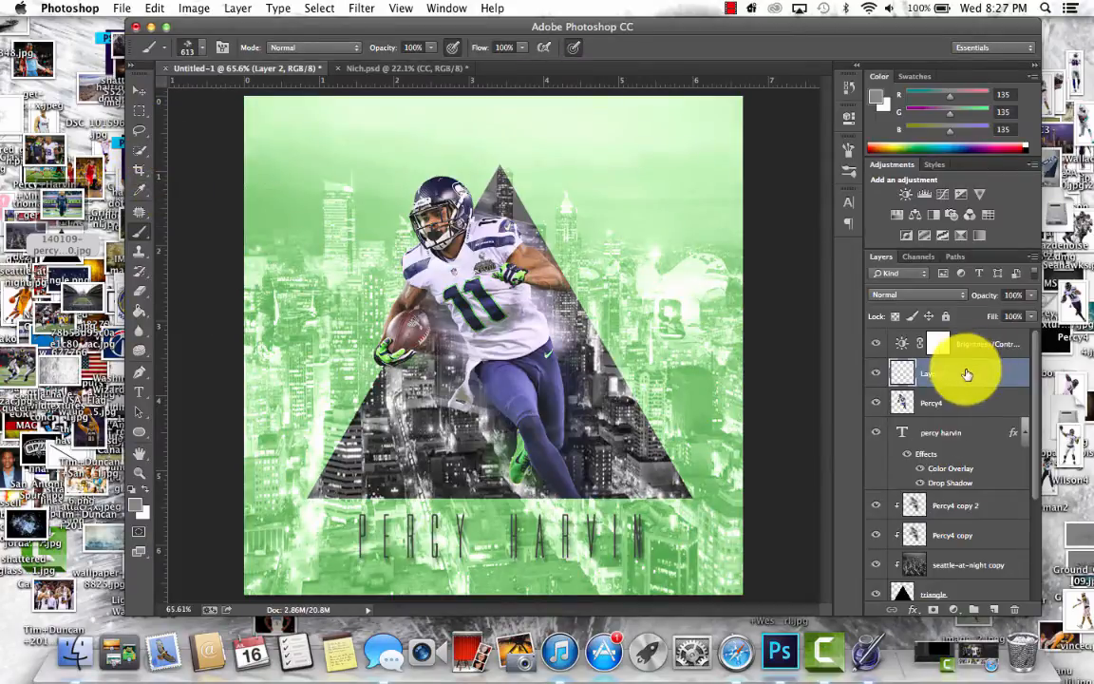
- Try the Eraser on Layer 2, revert to the Delete Layer history state, and reselect Layer 2
click(140, 291)
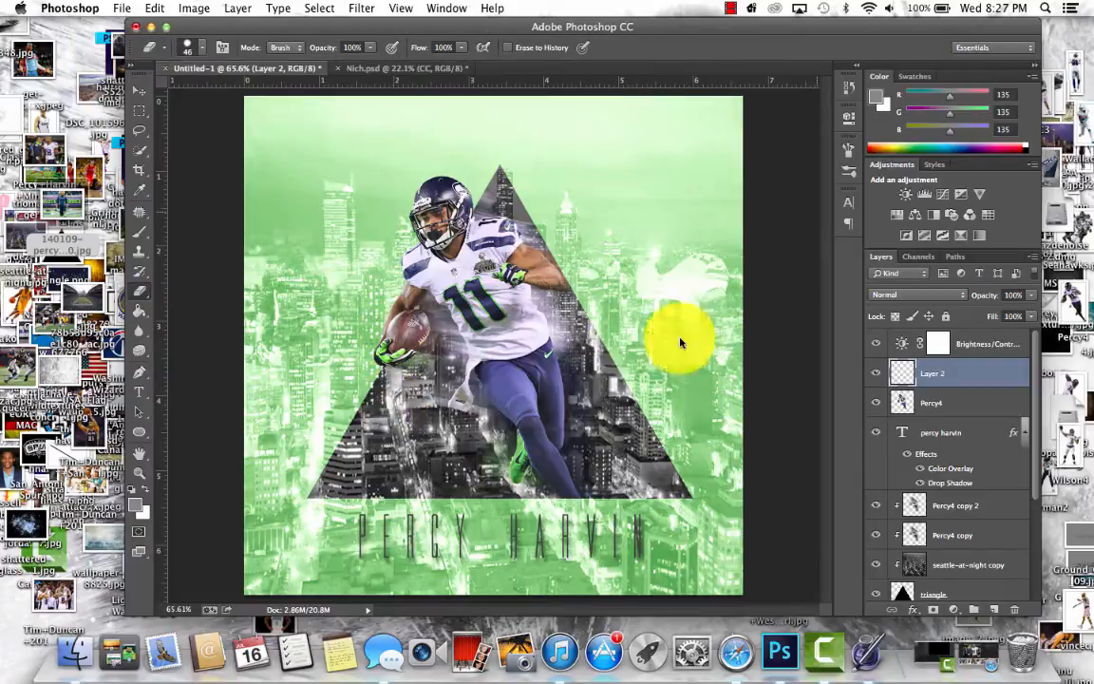
click(845, 86)
click(766, 120)
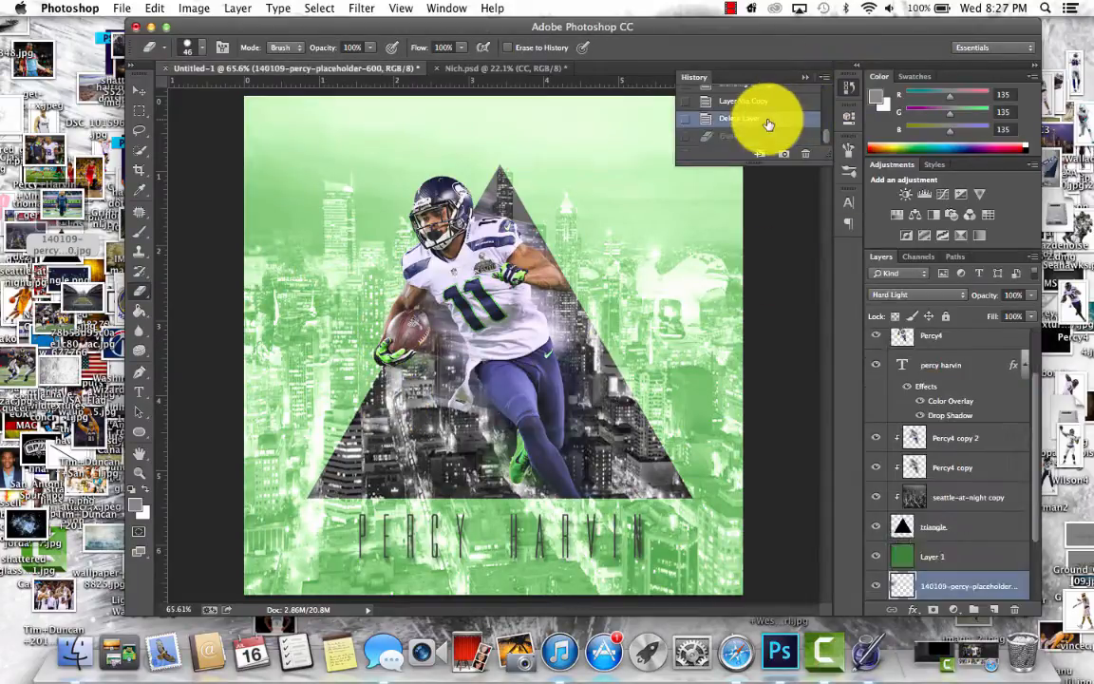
scroll(1038, 359, up, 3)
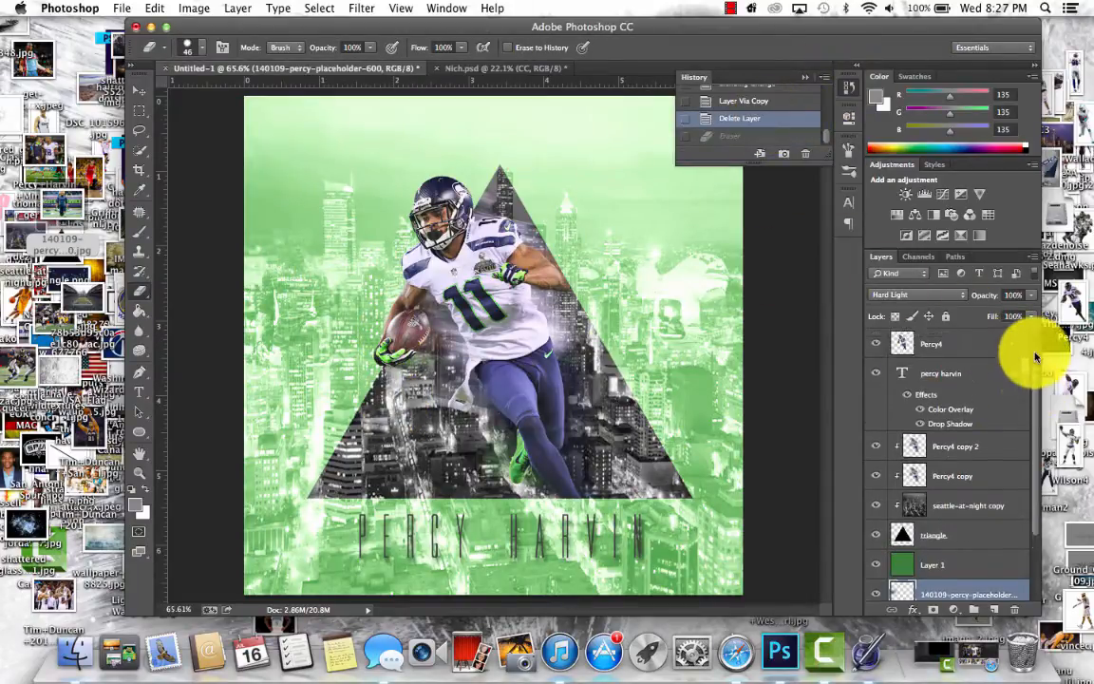
click(950, 372)
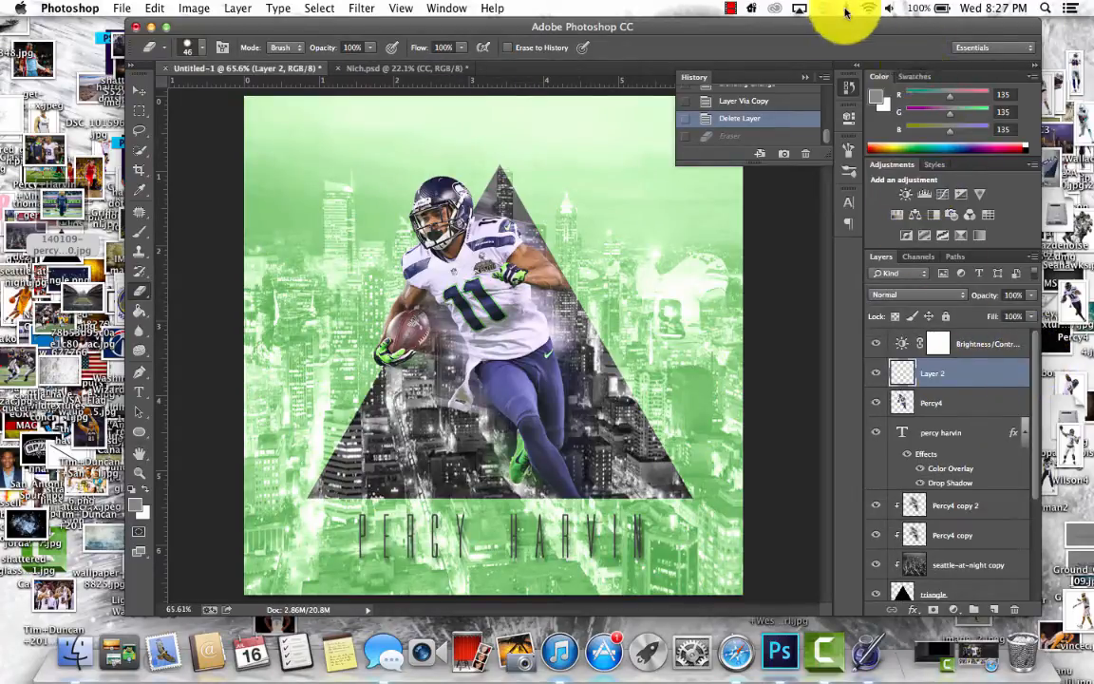
click(731, 8)
click(732, 7)
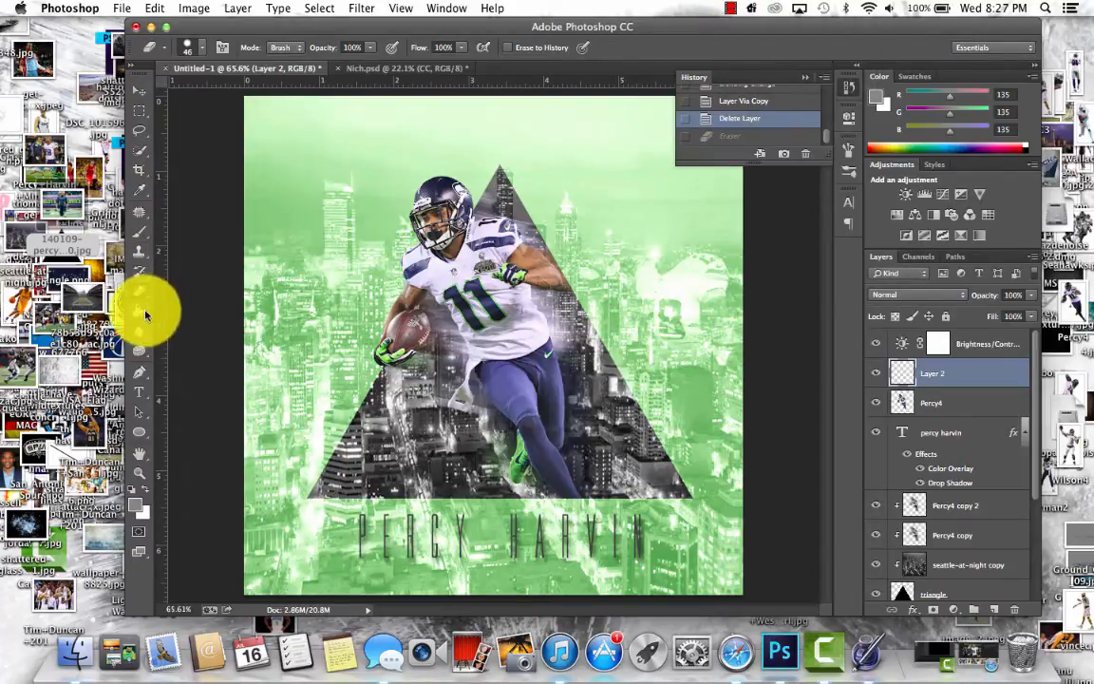
click(149, 8)
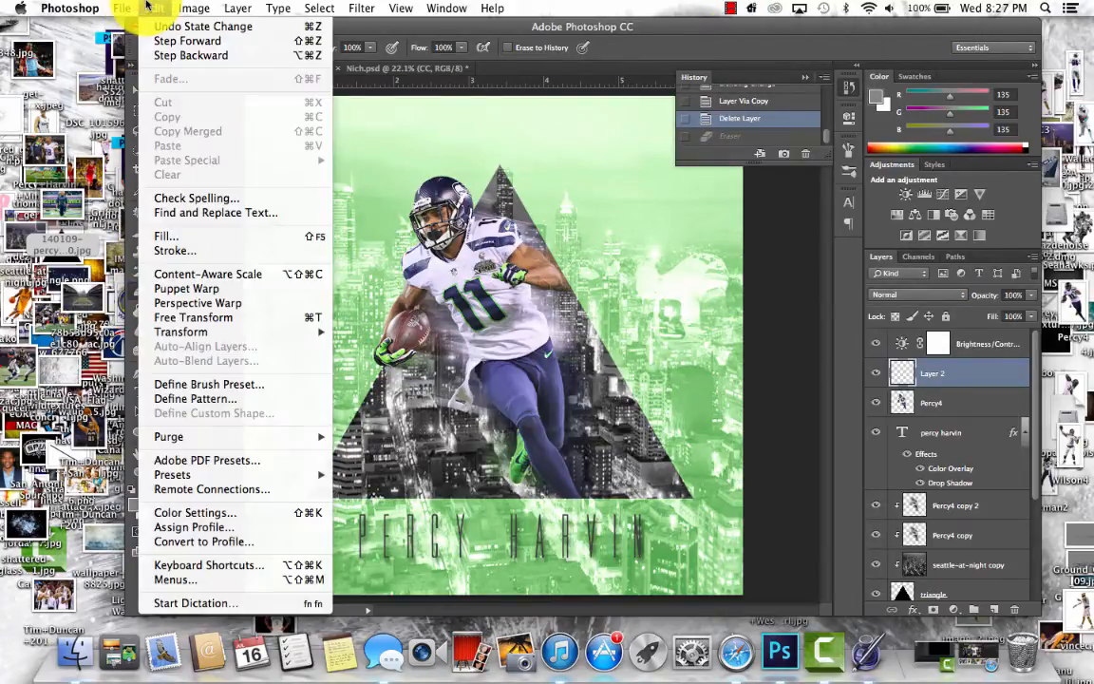
click(148, 6)
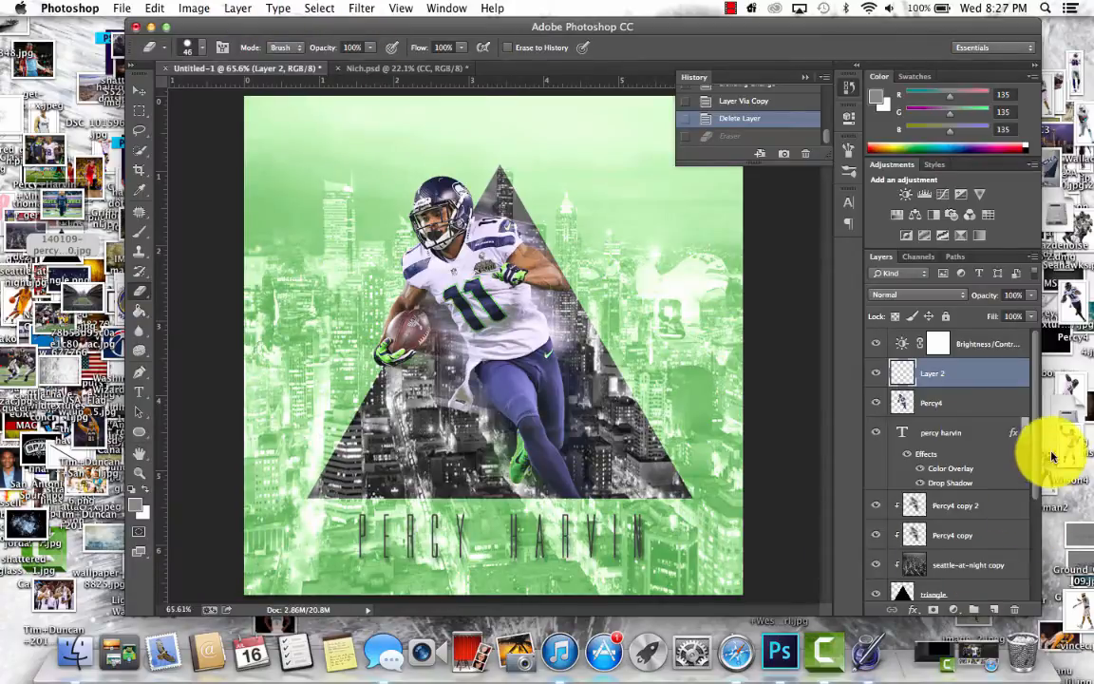
drag(1039, 452, 1035, 562)
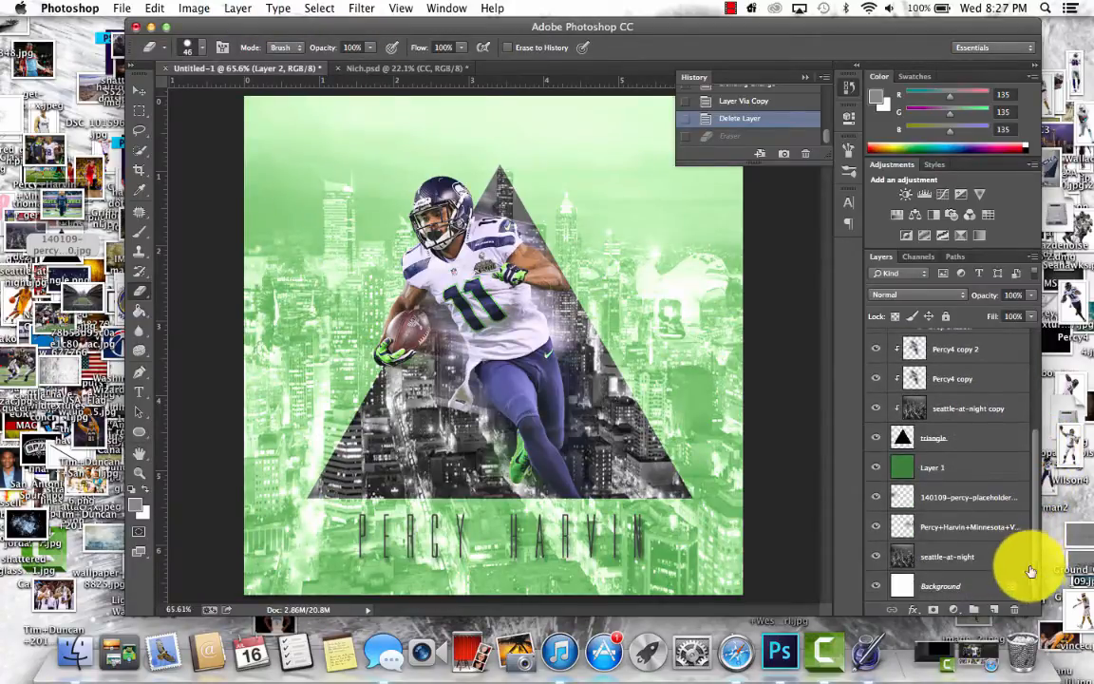
- Place the KOBEpsd.jpg texture from the desktop into the Untitled-1 document directly above the seattle-at-night layer, keeping its original size
click(978, 566)
click(361, 7)
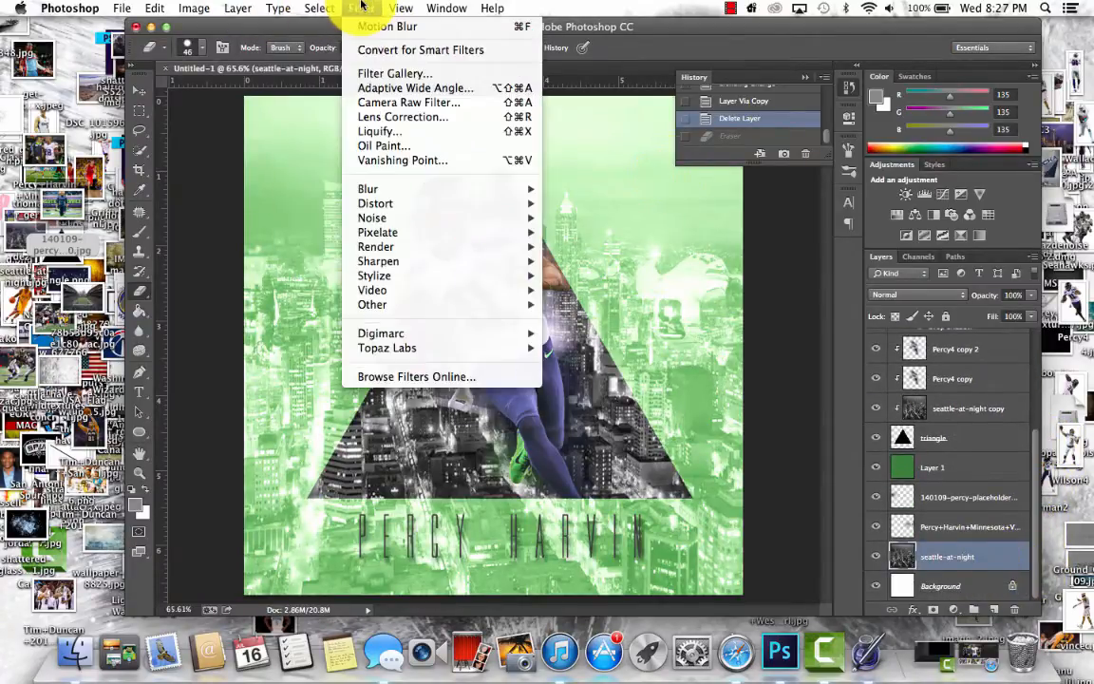
click(361, 6)
drag(219, 28, 470, 35)
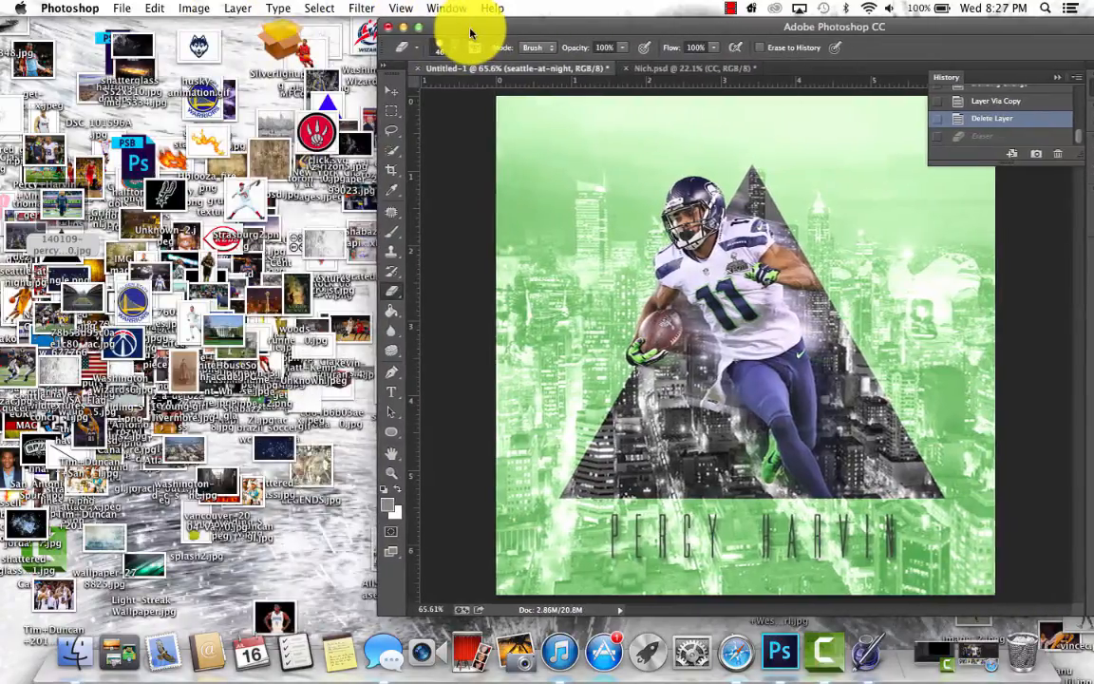
click(258, 160)
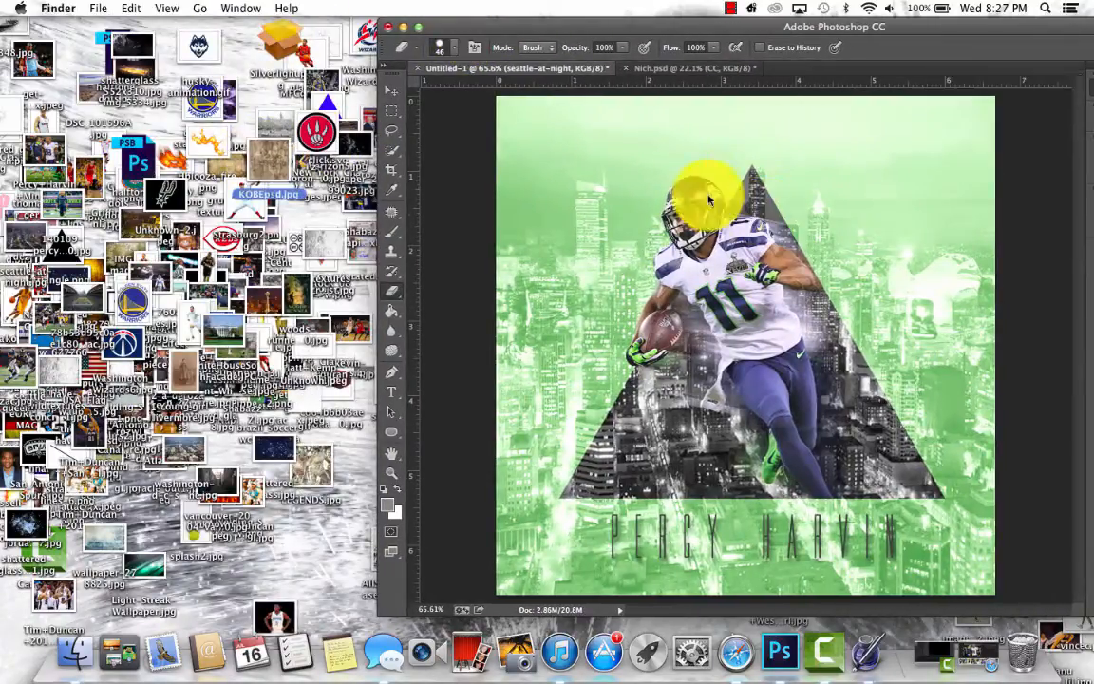
click(472, 32)
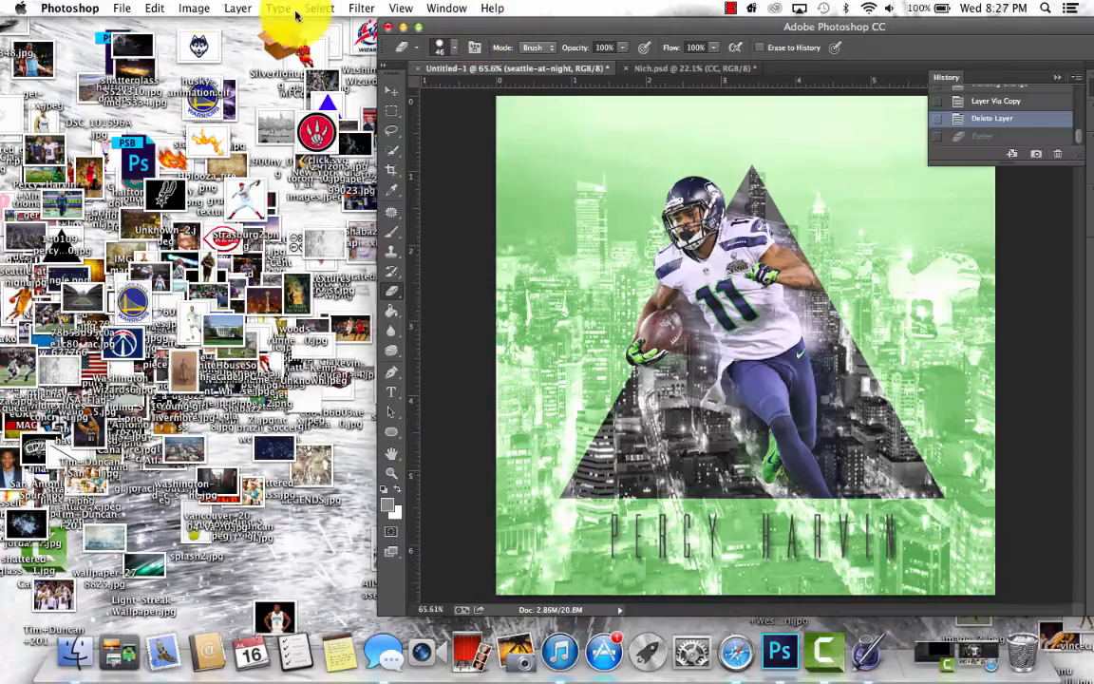
drag(452, 31, 146, 8)
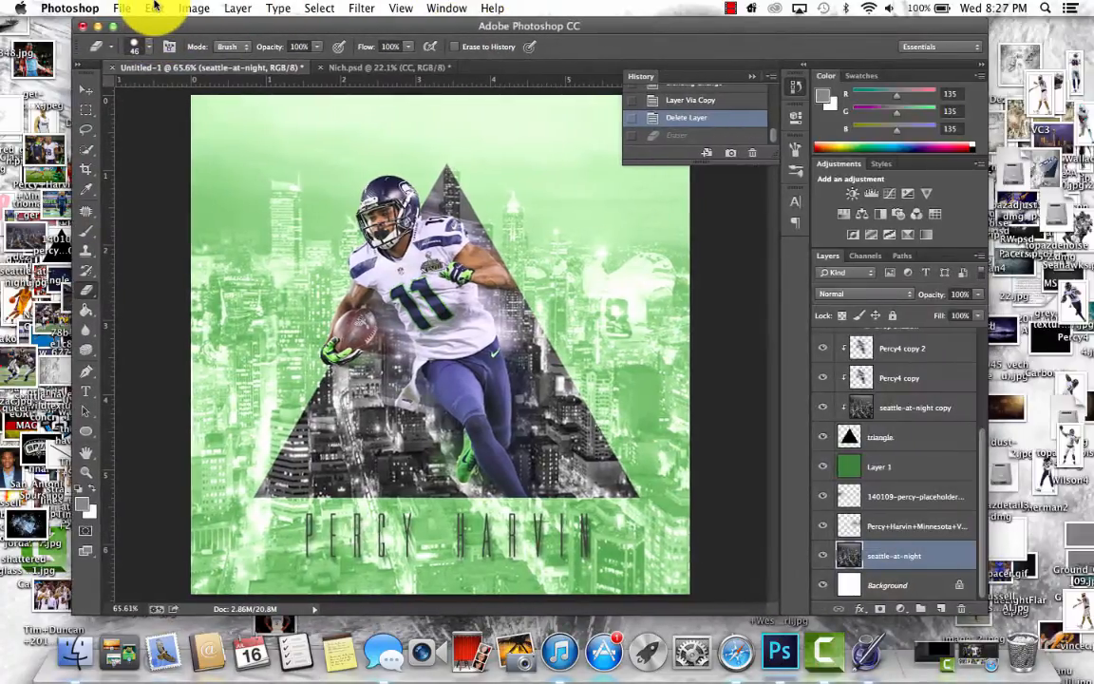
drag(369, 31, 748, 369)
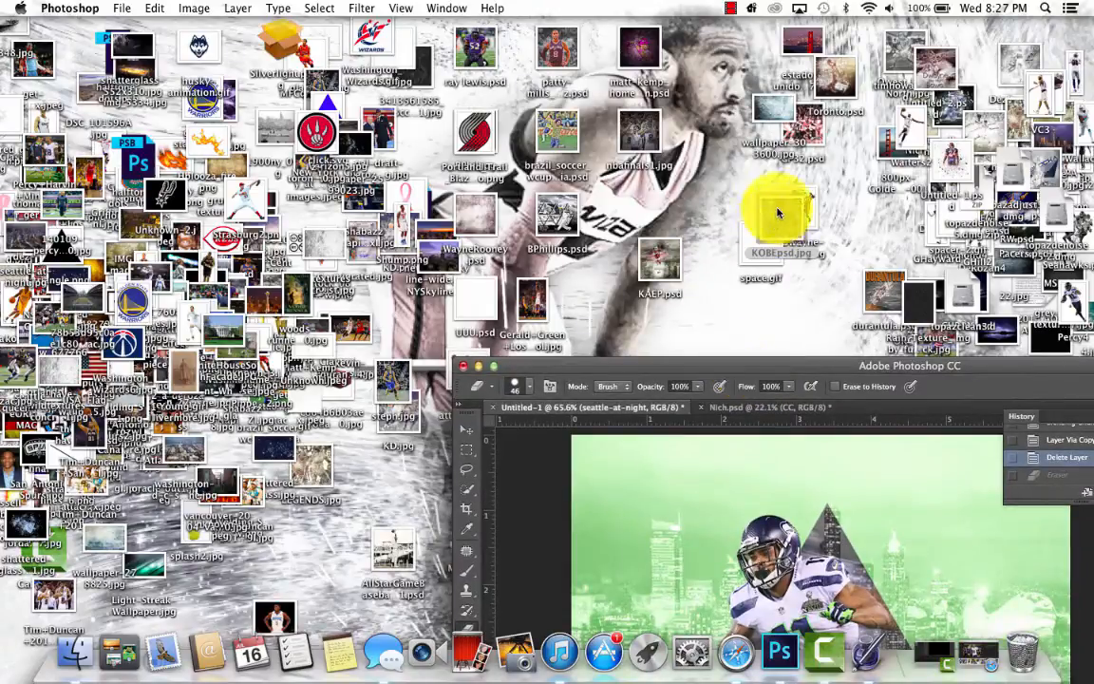
drag(777, 215, 781, 517)
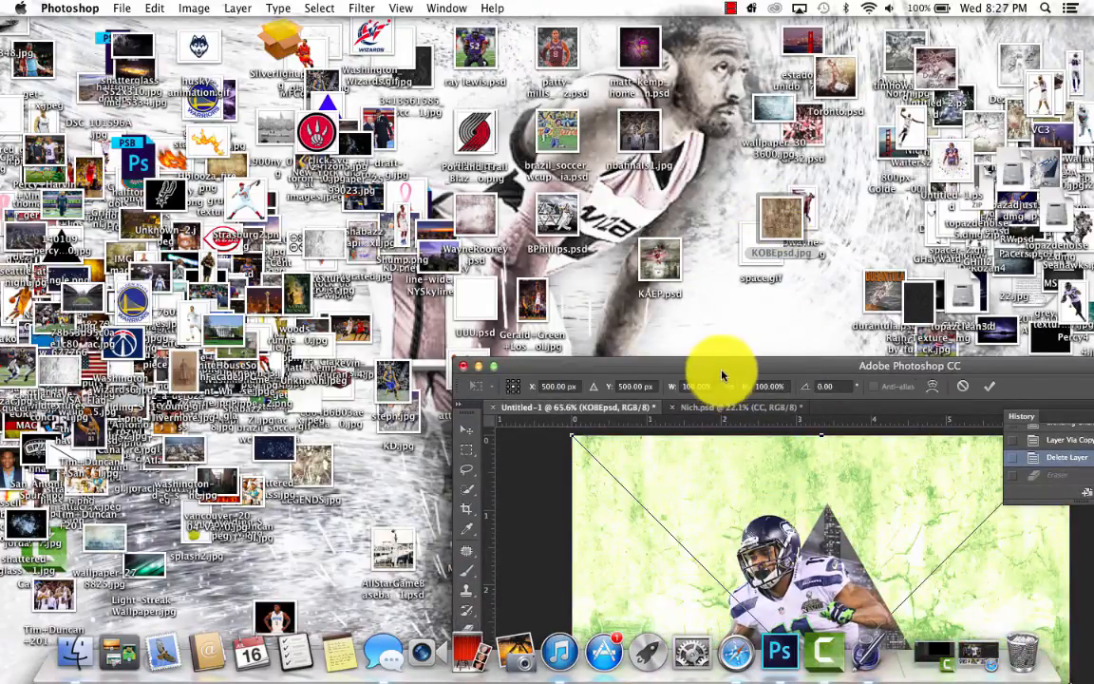
drag(721, 375, 371, 27)
key(Return)
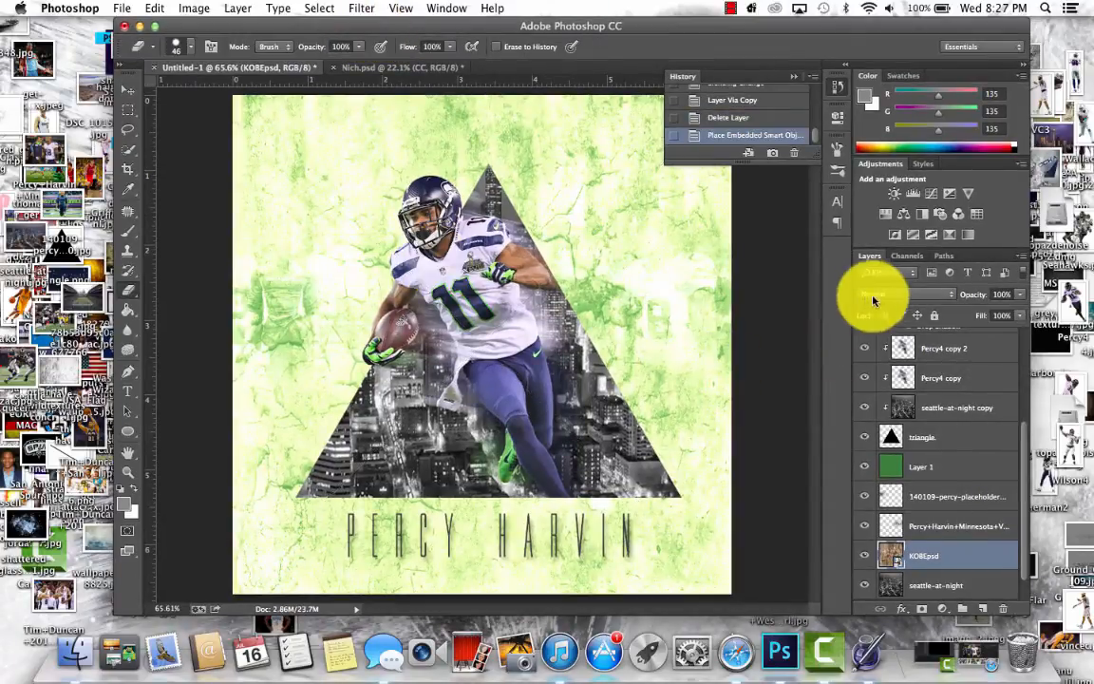
- Set the KOBEpsd texture layer's blend mode to Overlay and its opacity to 25%
click(874, 300)
click(882, 439)
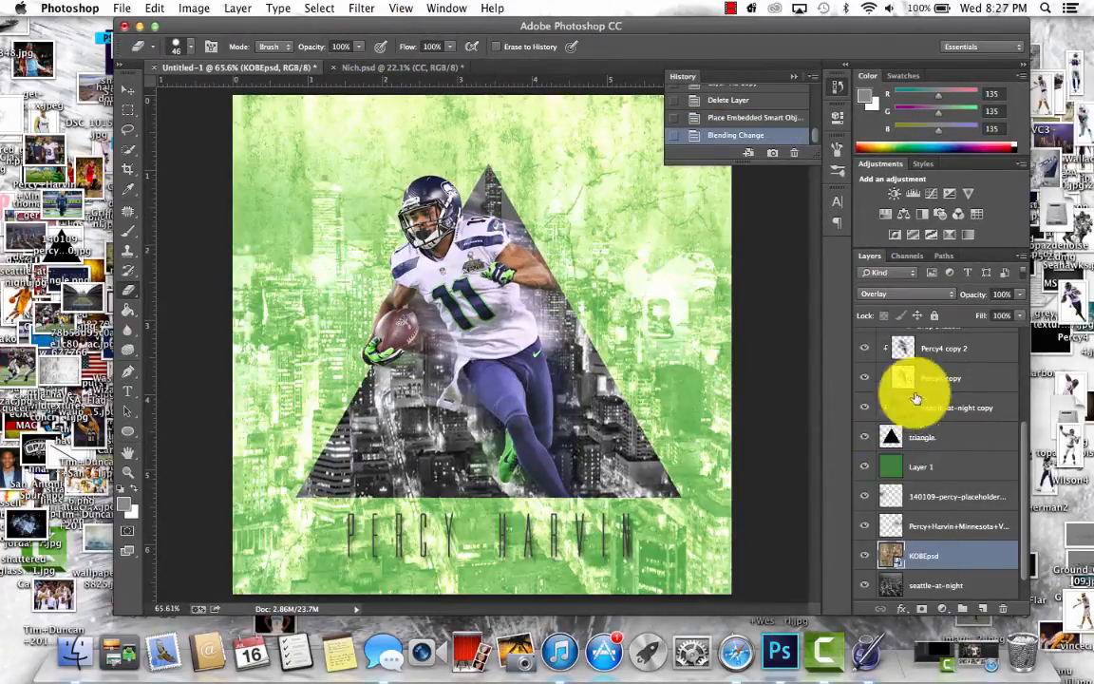
click(1005, 293)
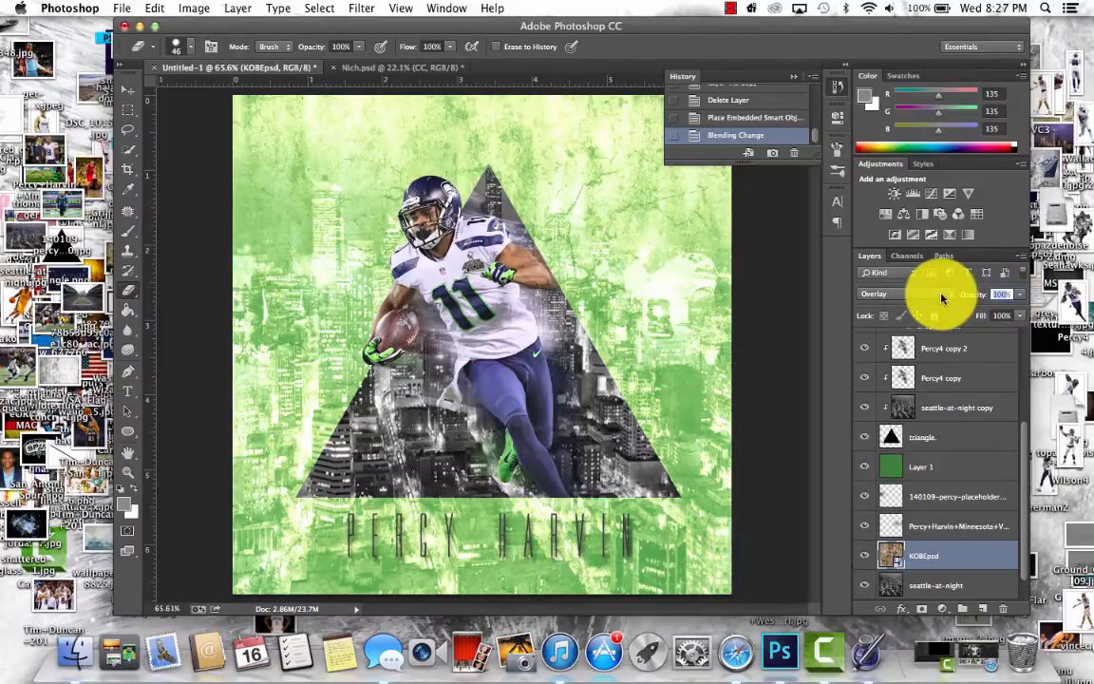
text(70)
key(Return)
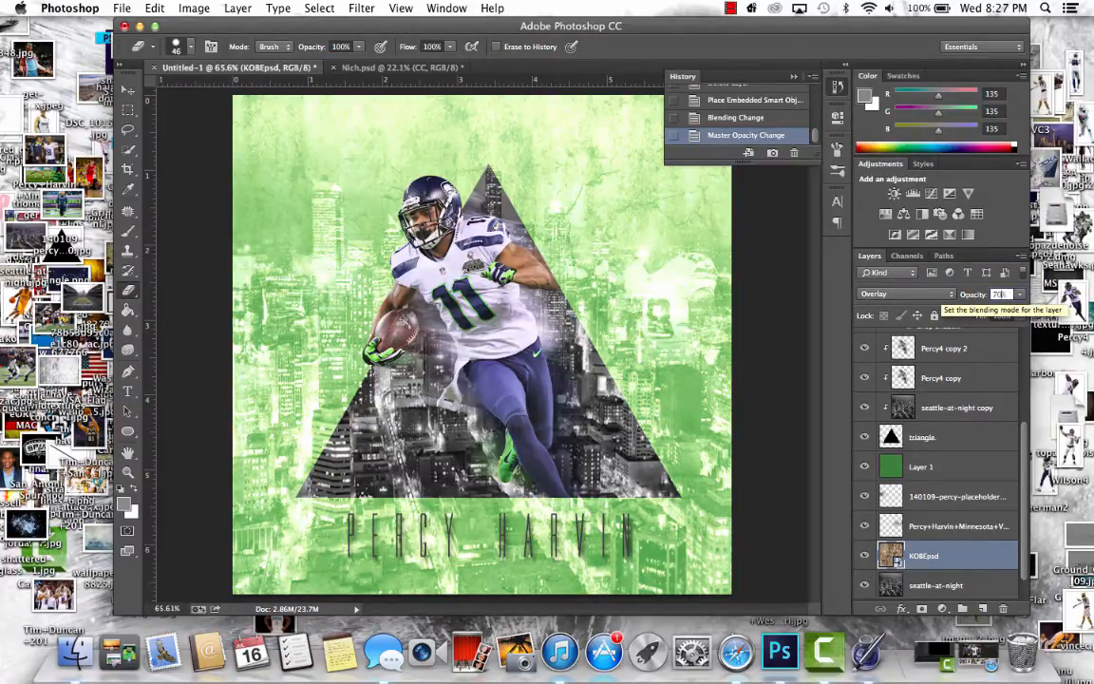
key(BackSpace)
key(BackSpace)
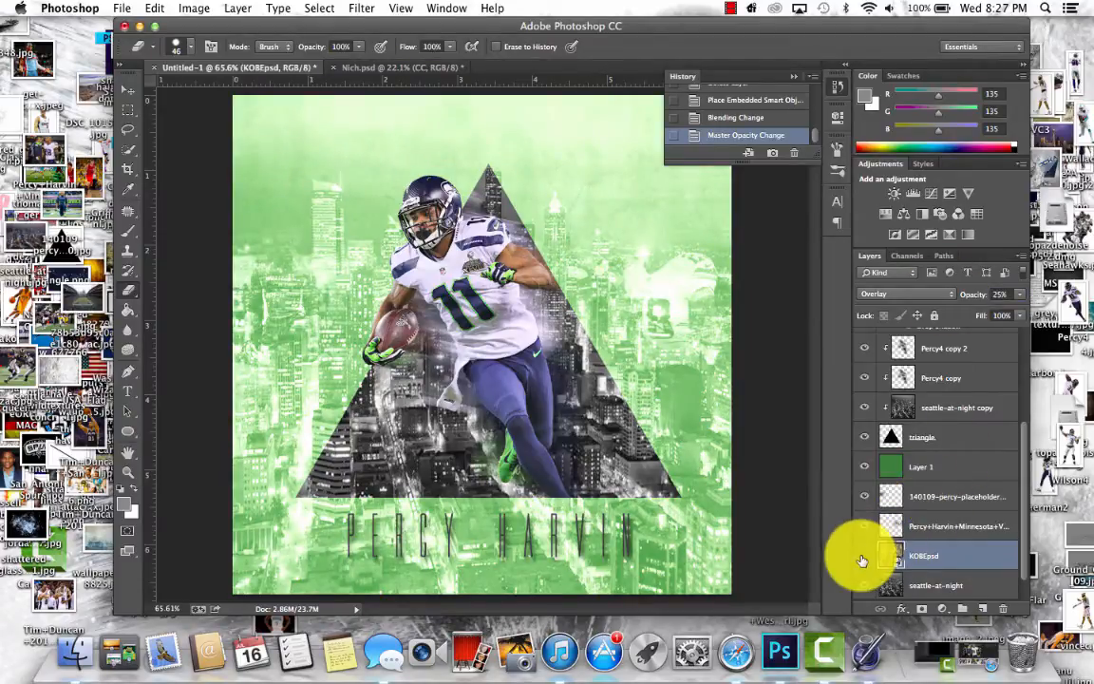
drag(642, 29, 585, 29)
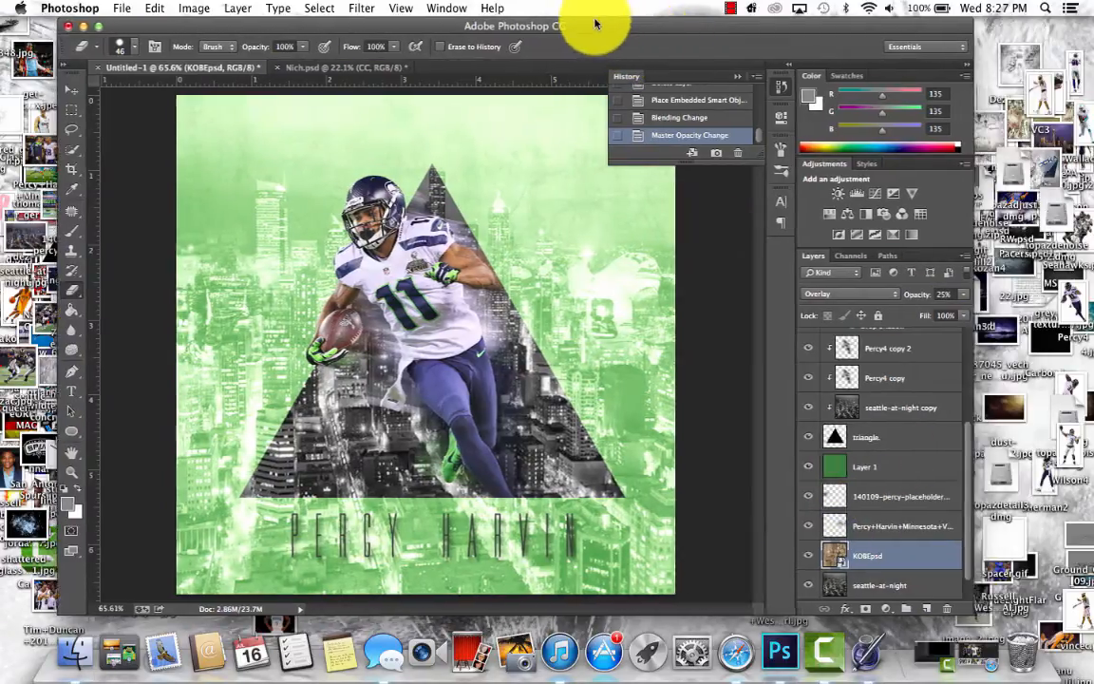
click(725, 8)
click(731, 10)
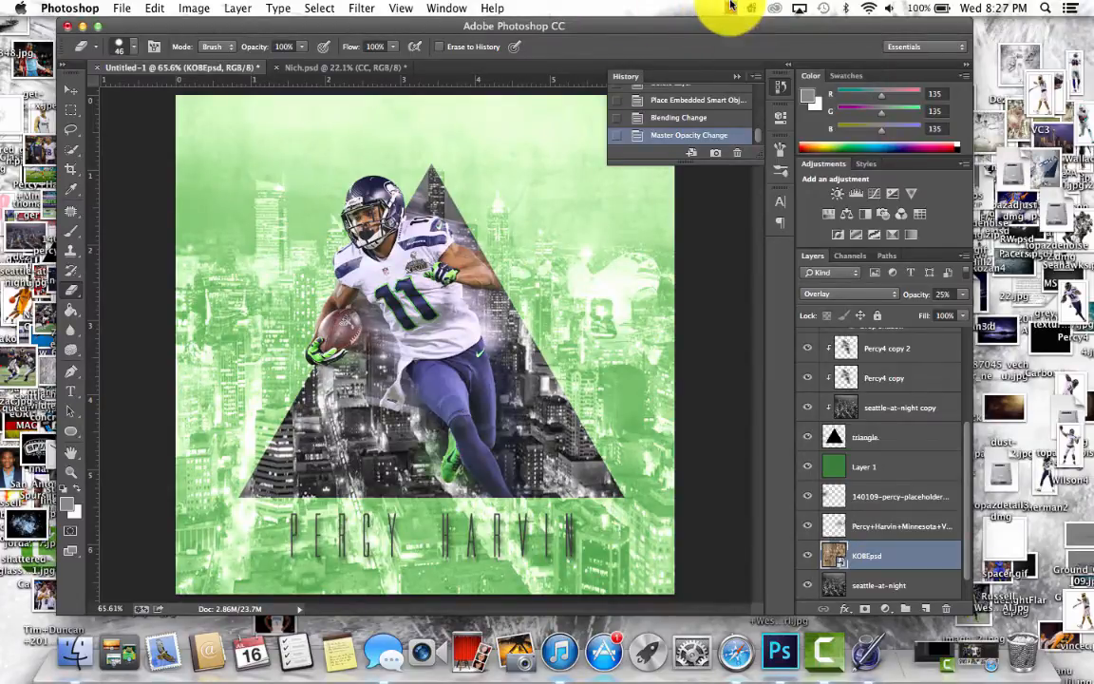
- Apply the Topaz Adjust 5 filter to the Percy4 layer with the Film Collection preset Cross Process IV
scroll(962, 447, up, 5)
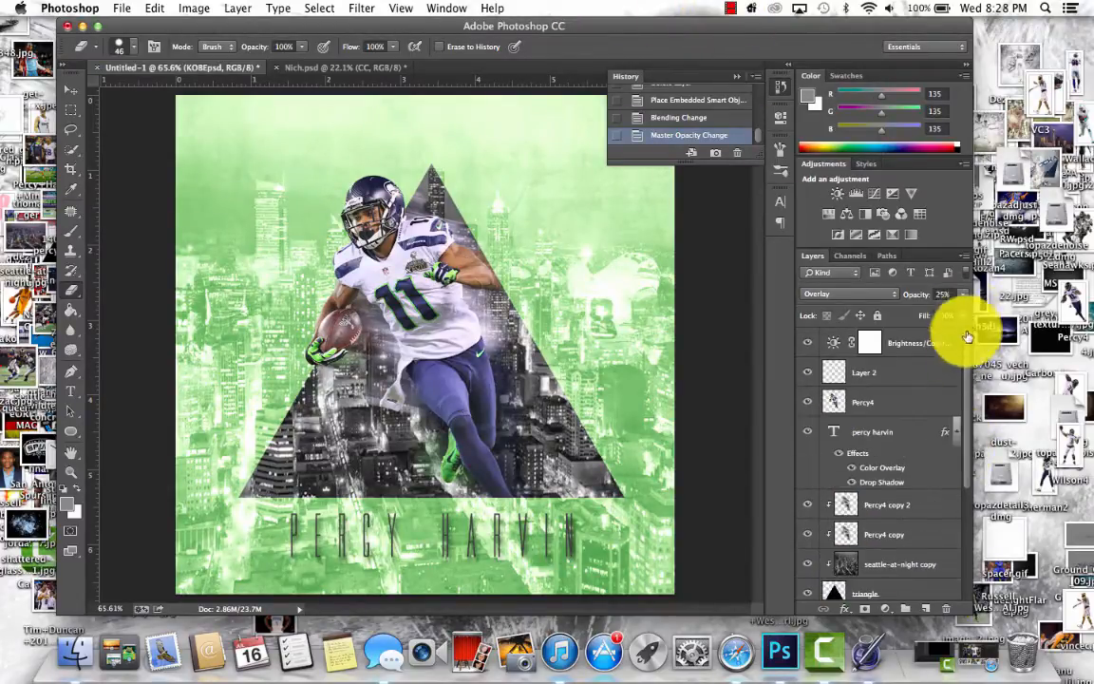
click(926, 403)
click(370, 8)
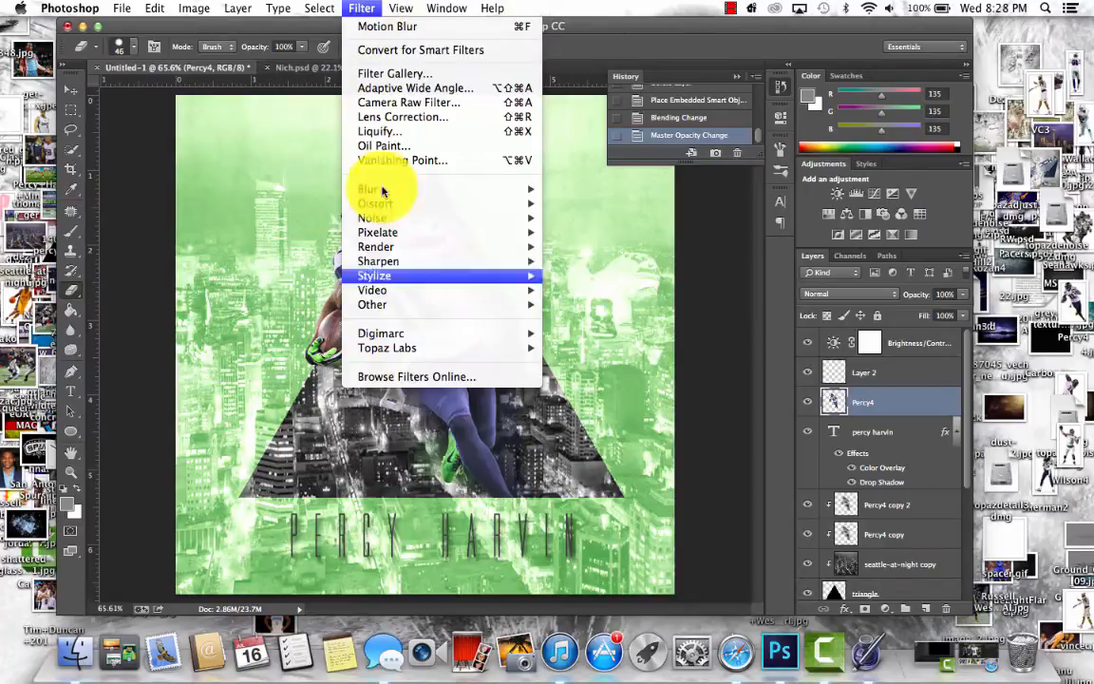
mouse_move(415, 349)
click(624, 350)
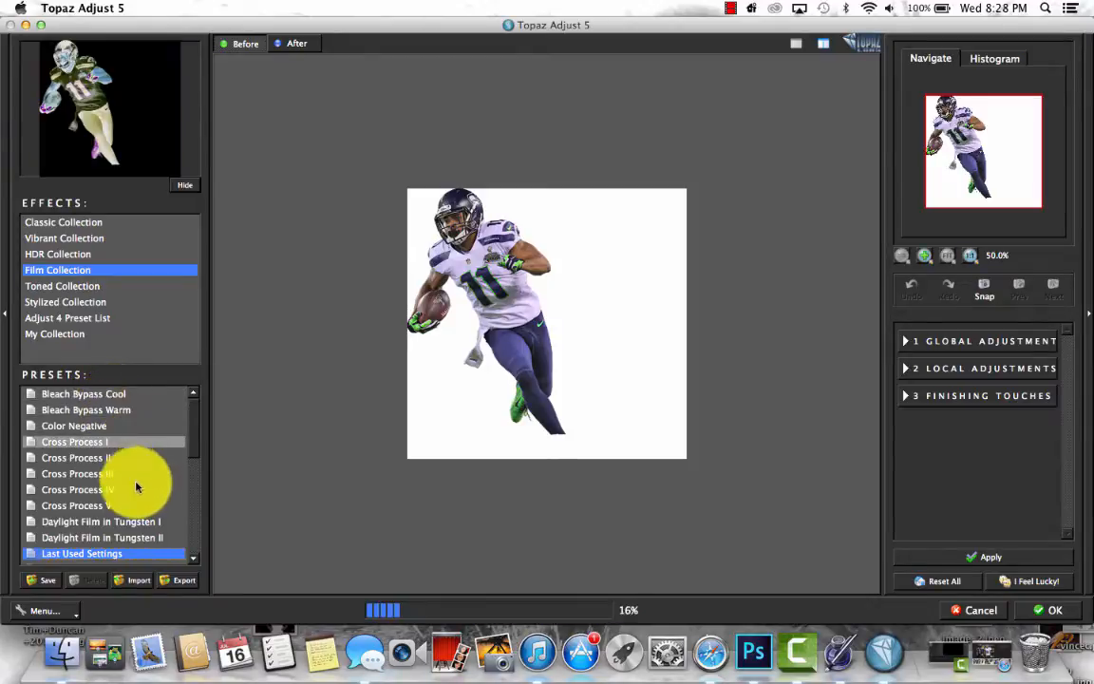
click(116, 414)
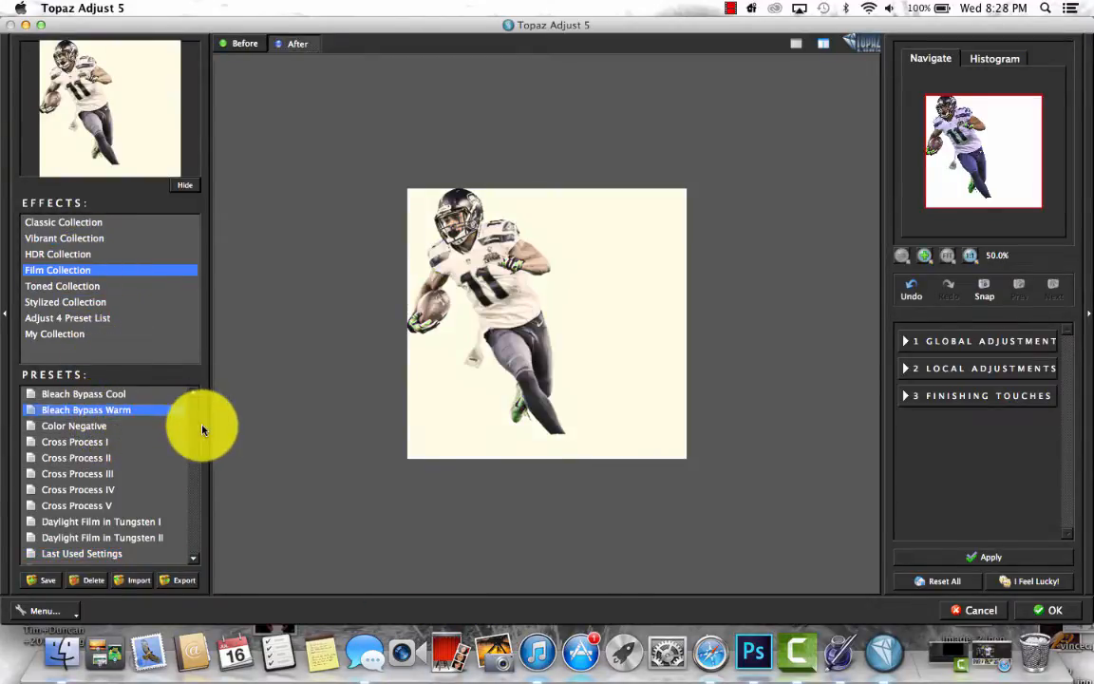
click(149, 397)
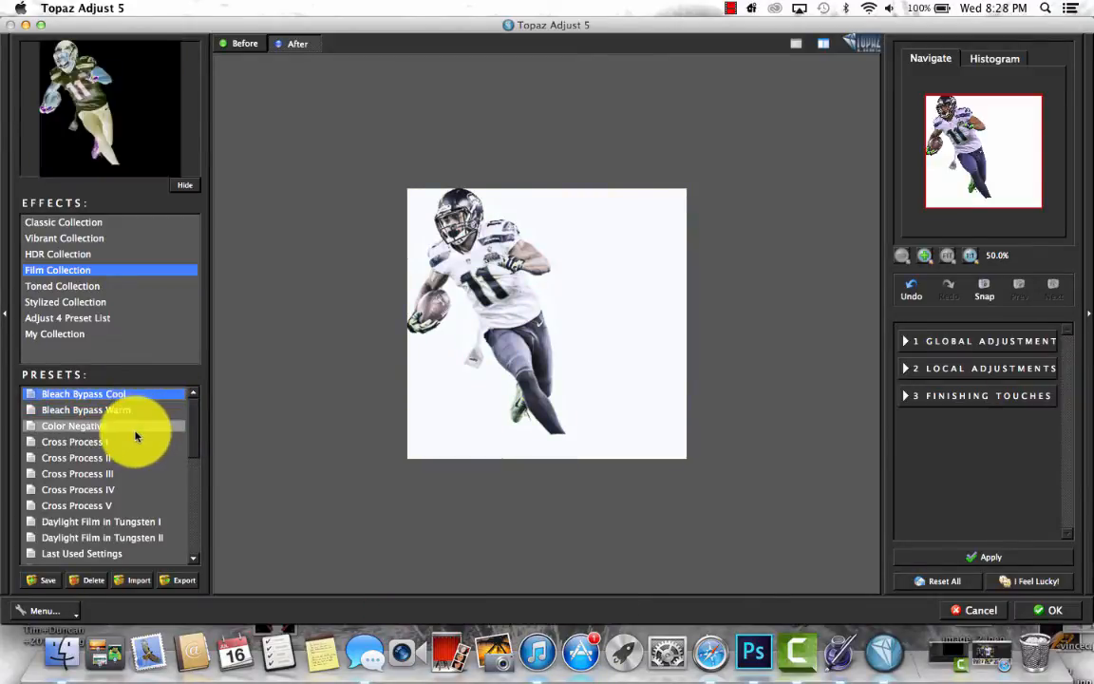
click(92, 494)
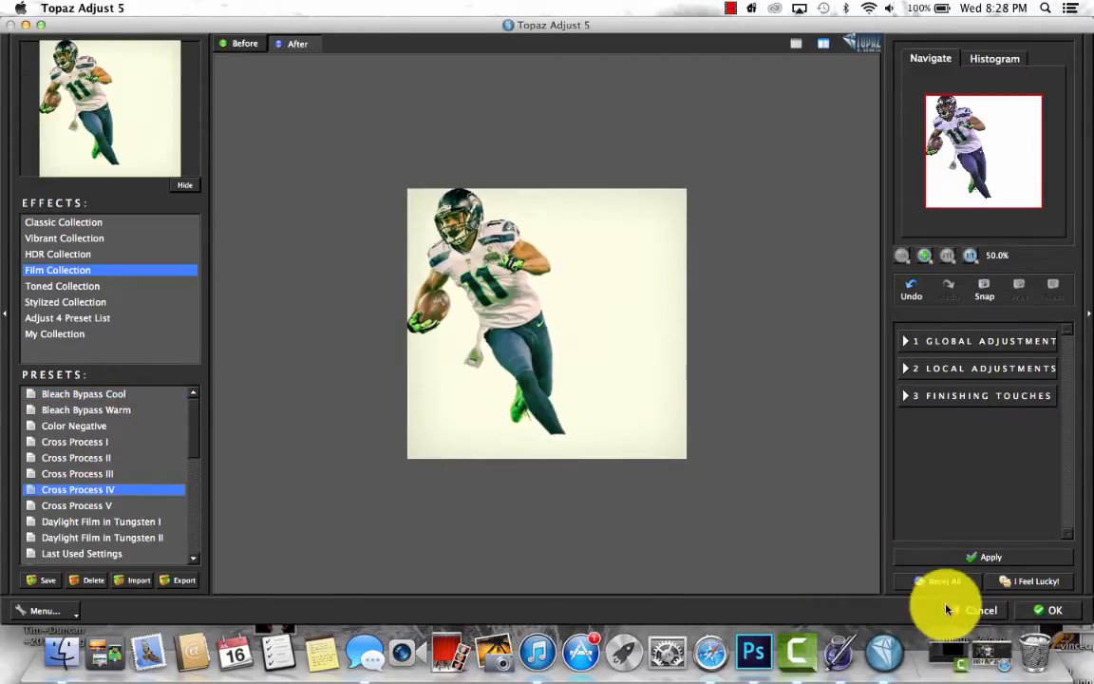
click(1037, 613)
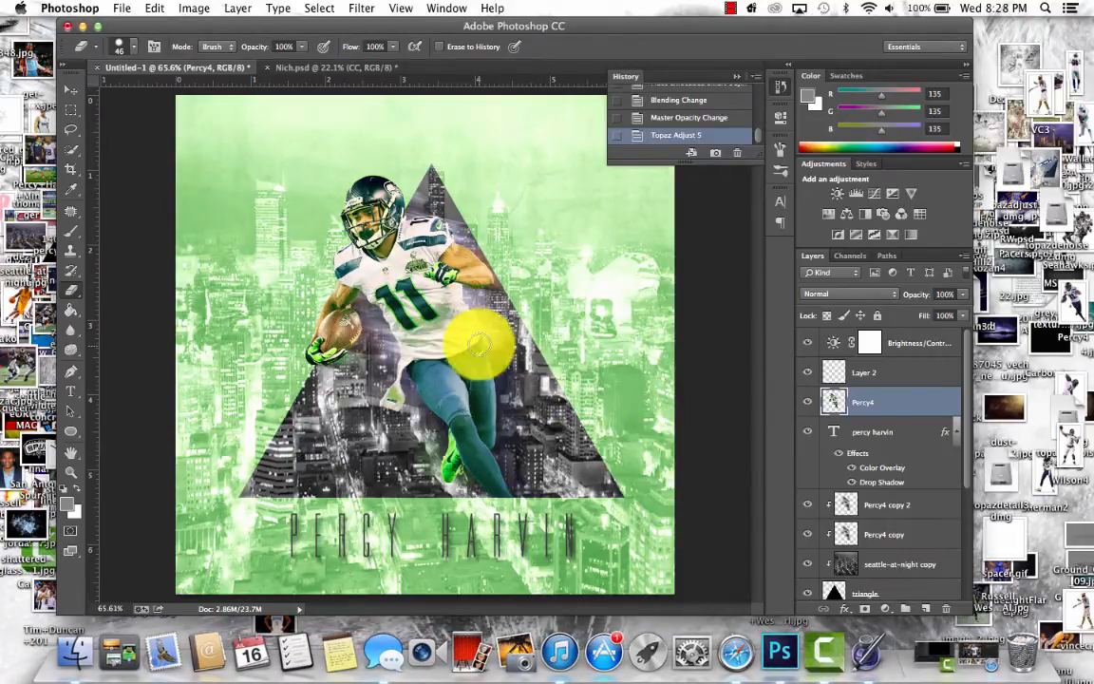
click(731, 7)
click(732, 7)
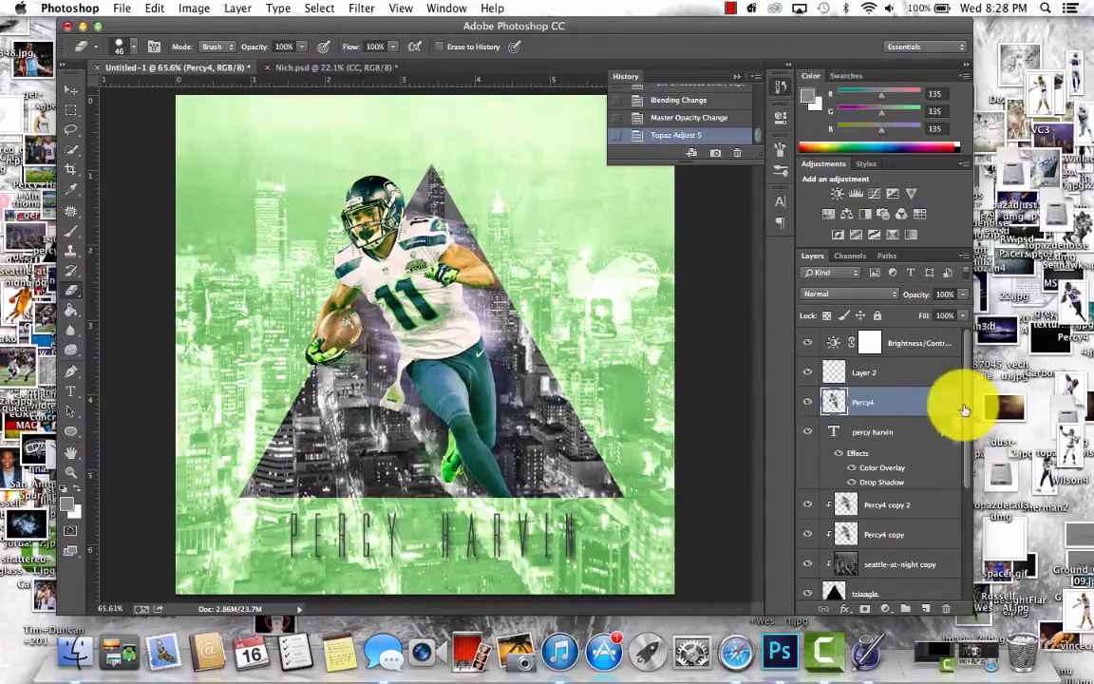
- Turn Layer 2 into an empty text layer with the Type tool, keeping the Movie Letters font, and switch to the Move tool
click(909, 373)
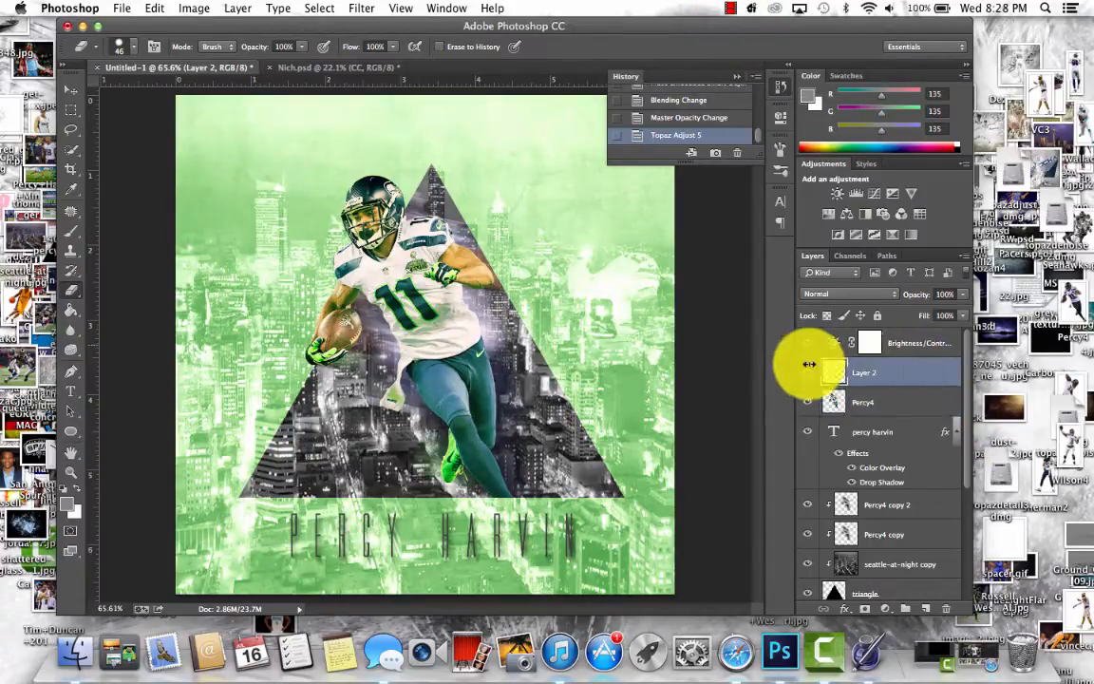
click(252, 275)
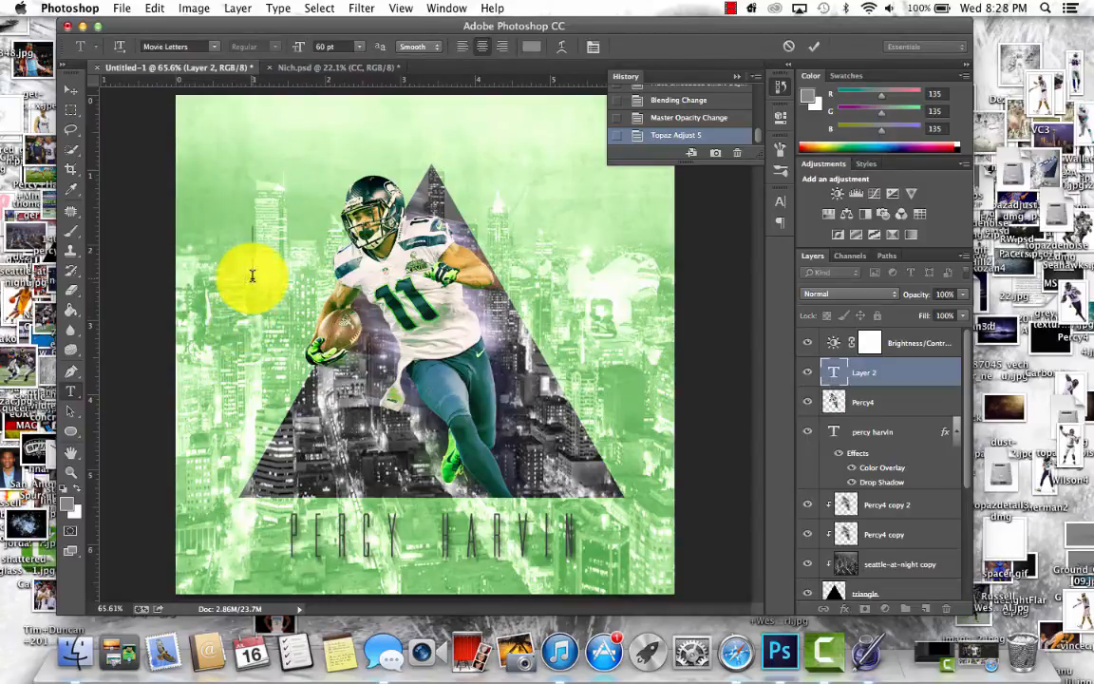
click(213, 45)
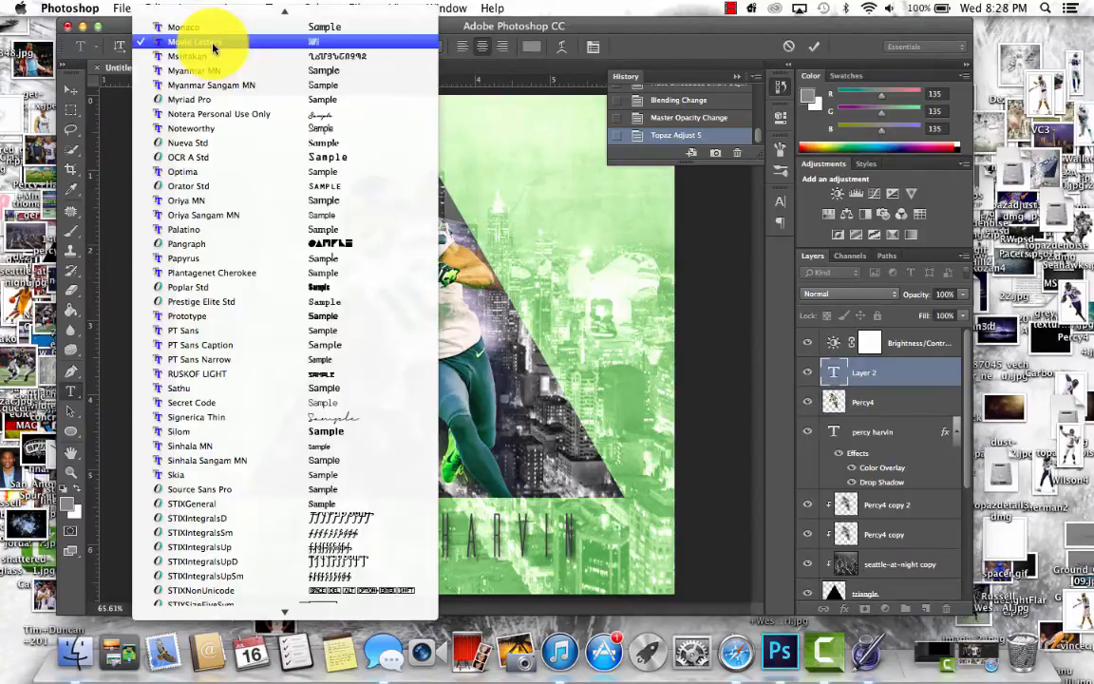
click(213, 46)
click(75, 88)
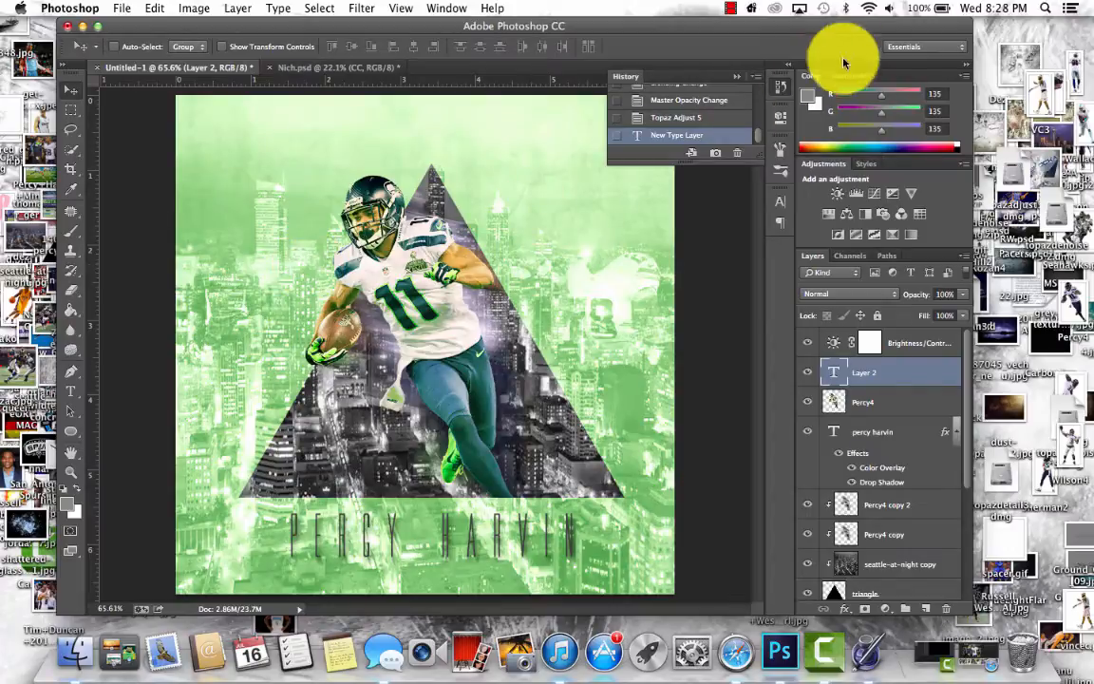
click(869, 9)
click(865, 9)
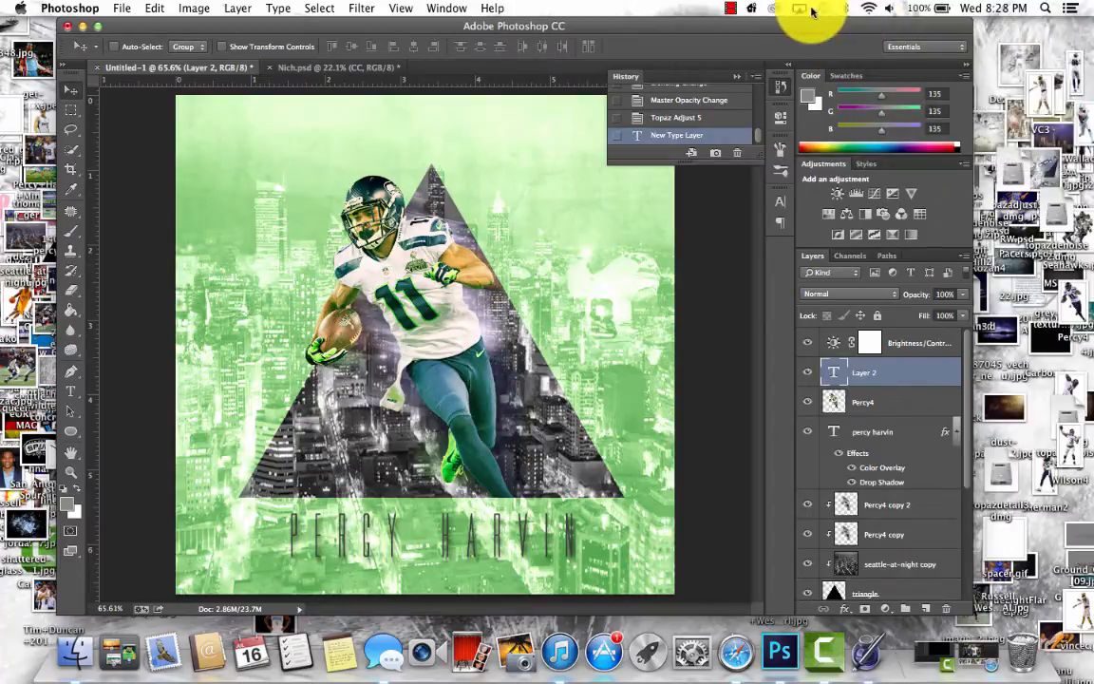
click(731, 9)
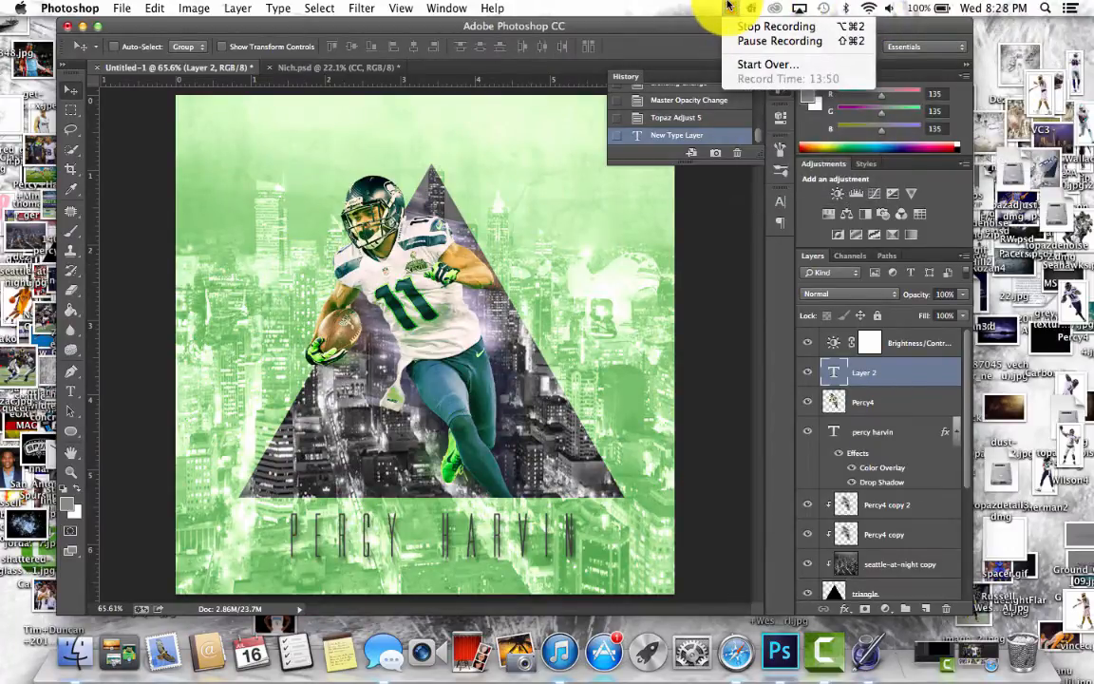
click(730, 5)
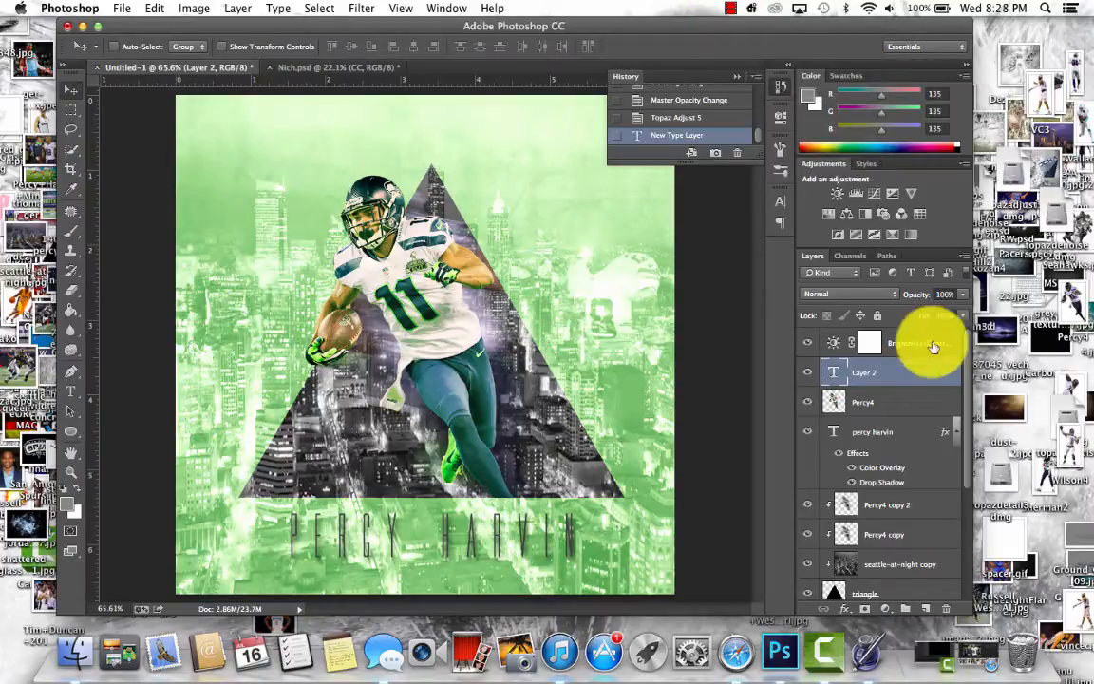
drag(966, 438, 969, 538)
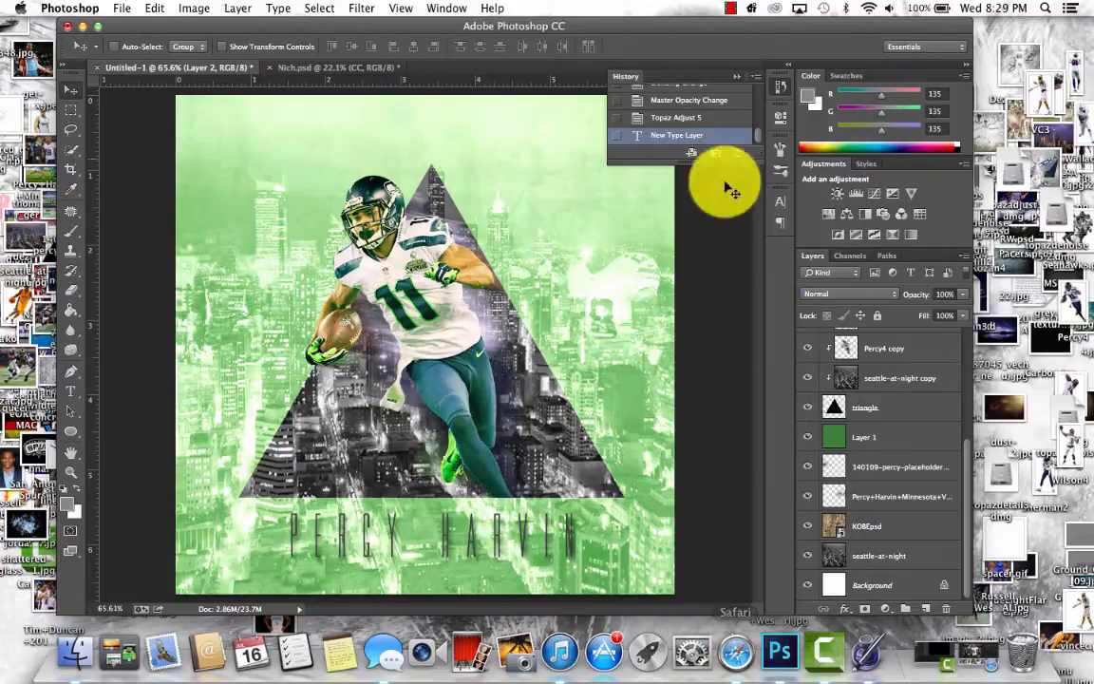
click(731, 8)
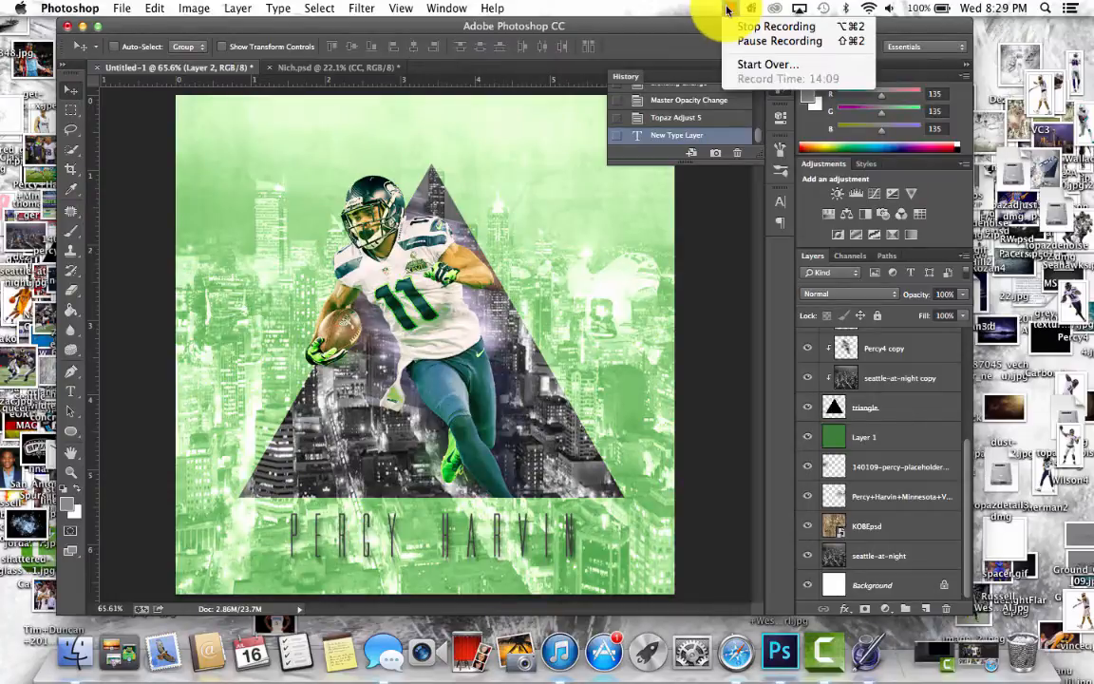
click(729, 9)
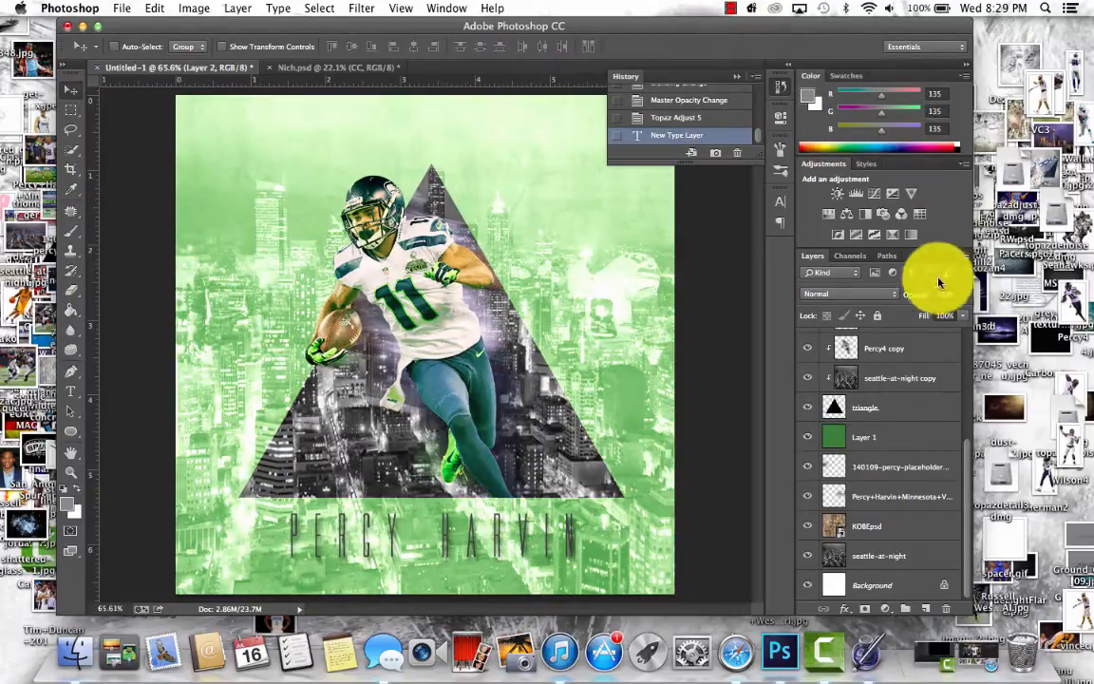
- Try placing the dust-particles image from the desktop over the graphic, and delete its layer
drag(1002, 409, 579, 366)
key(Return)
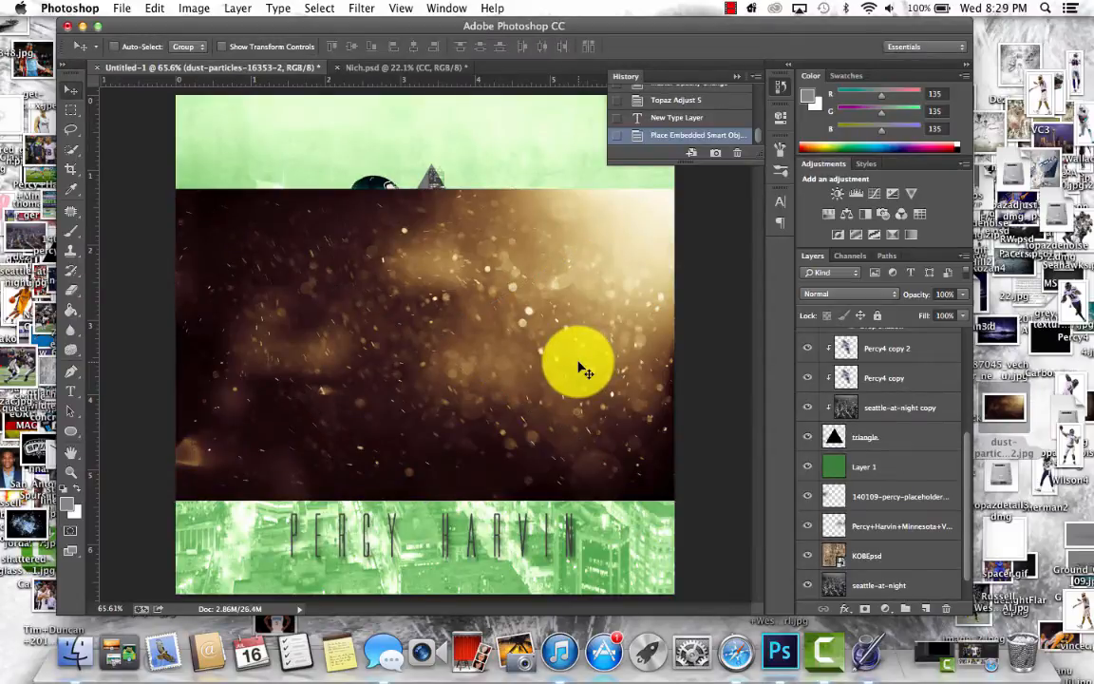
key(Delete)
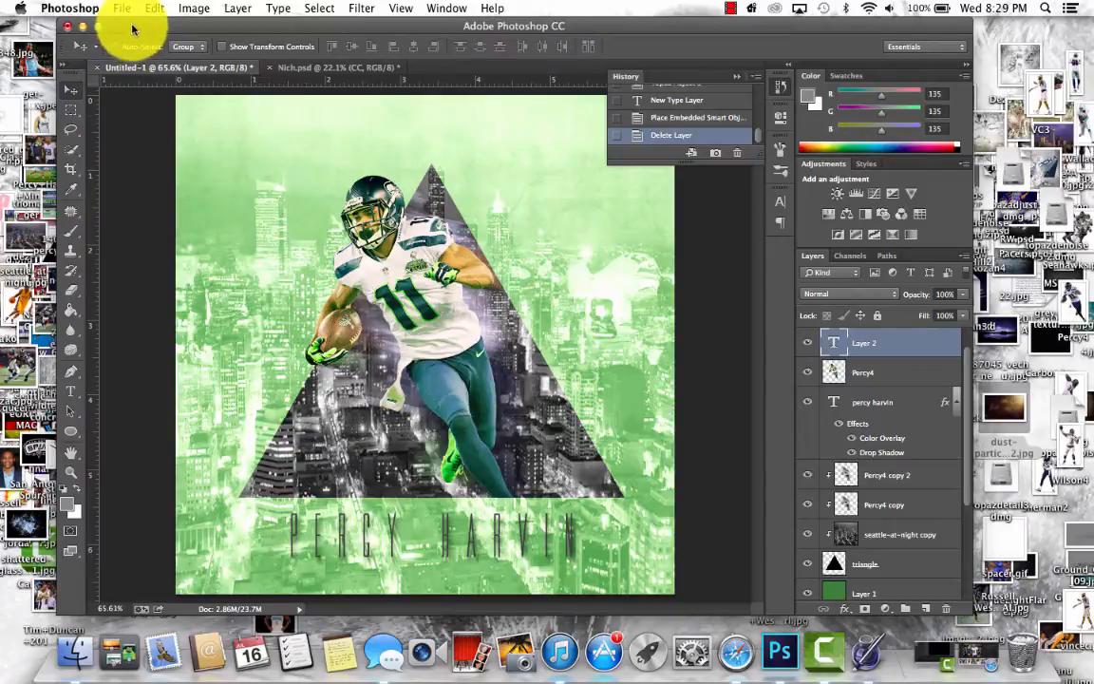
click(733, 6)
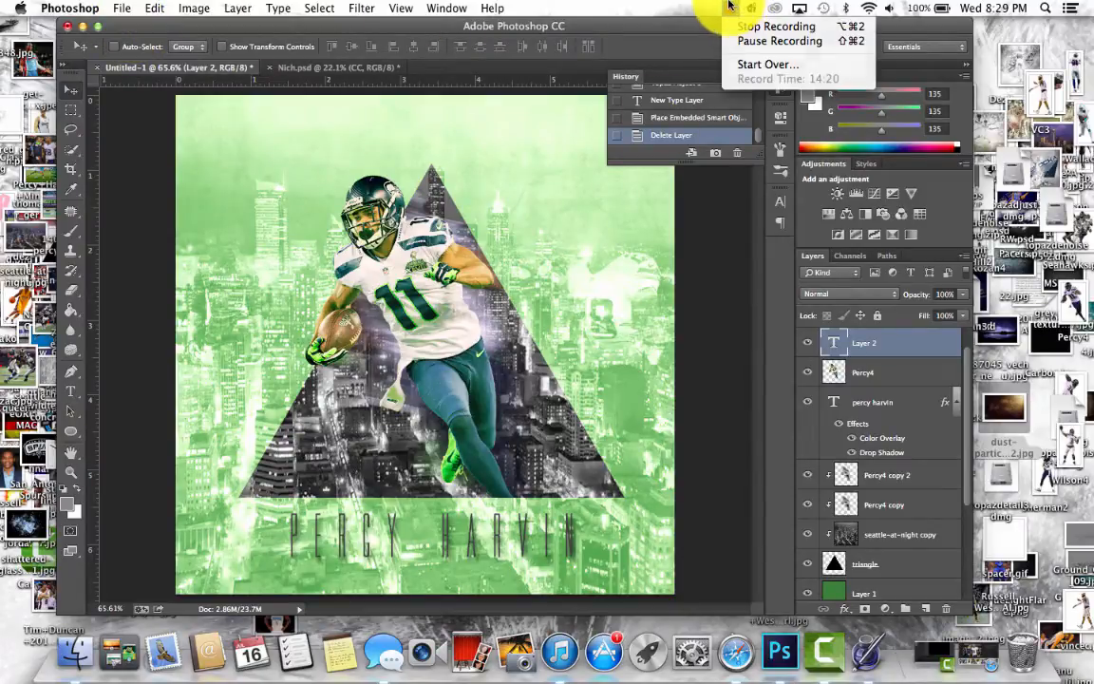
click(729, 6)
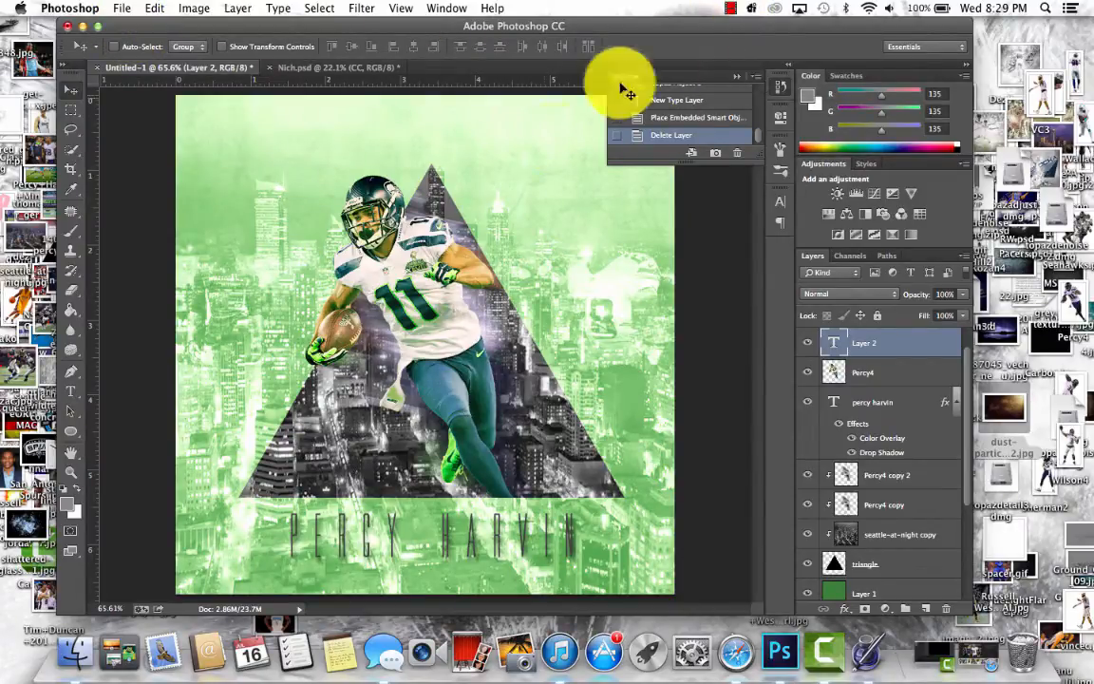